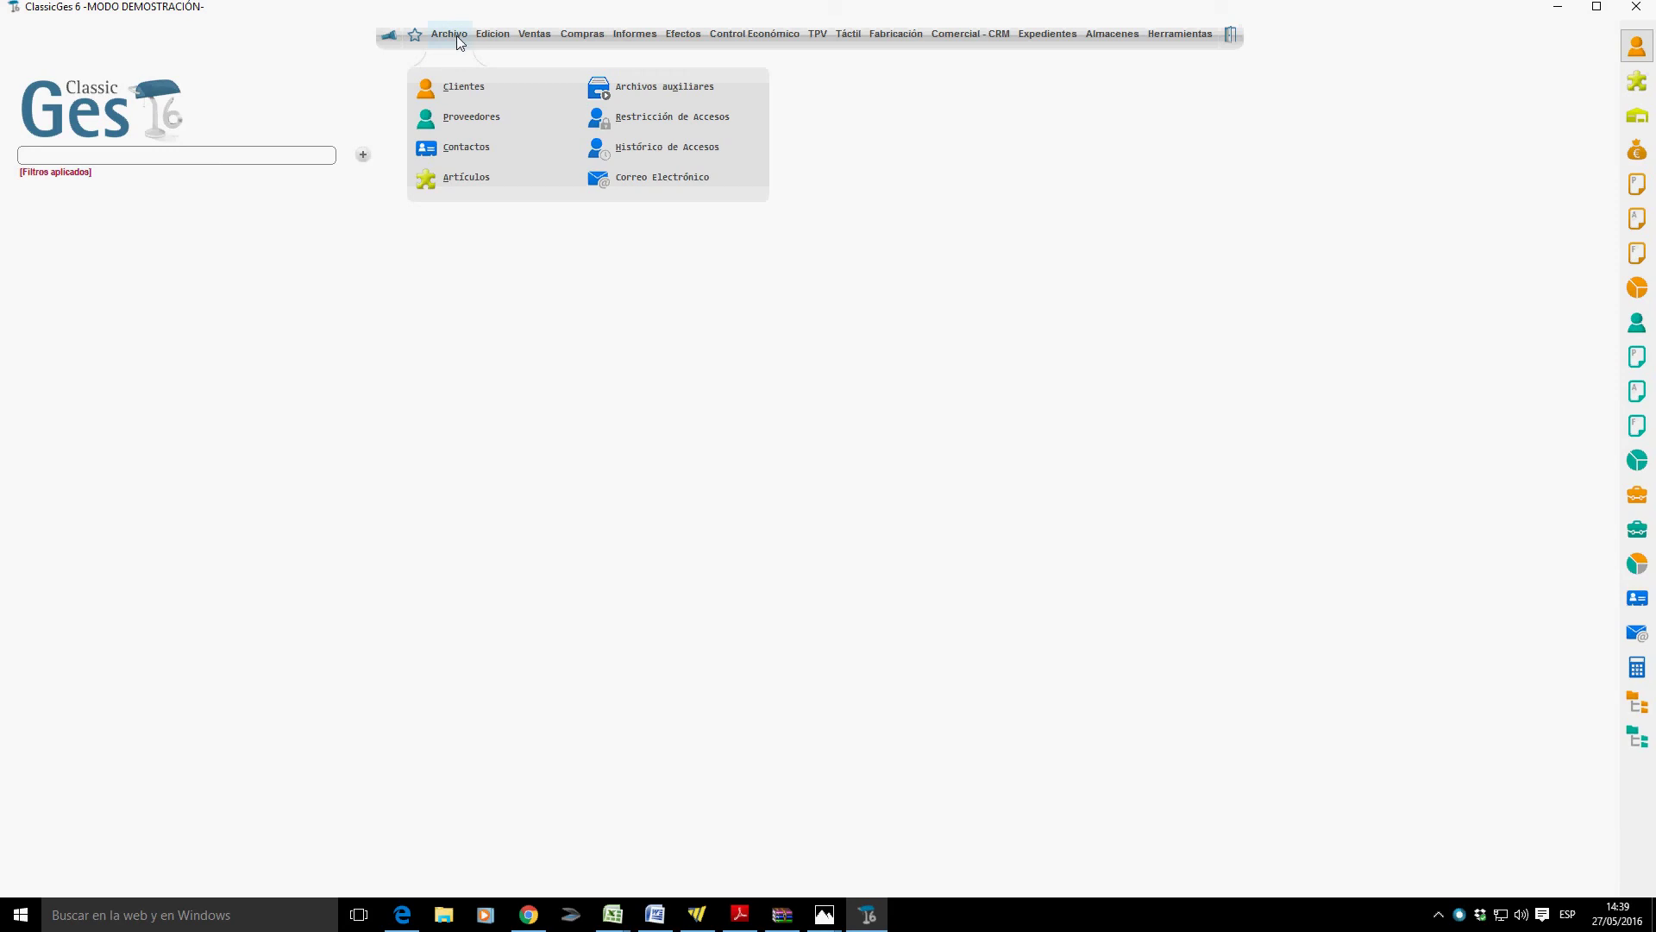
Open the Contactos file and shift its window a little to the left.
{"action": "left_click", "coordinate": [477, 156]}
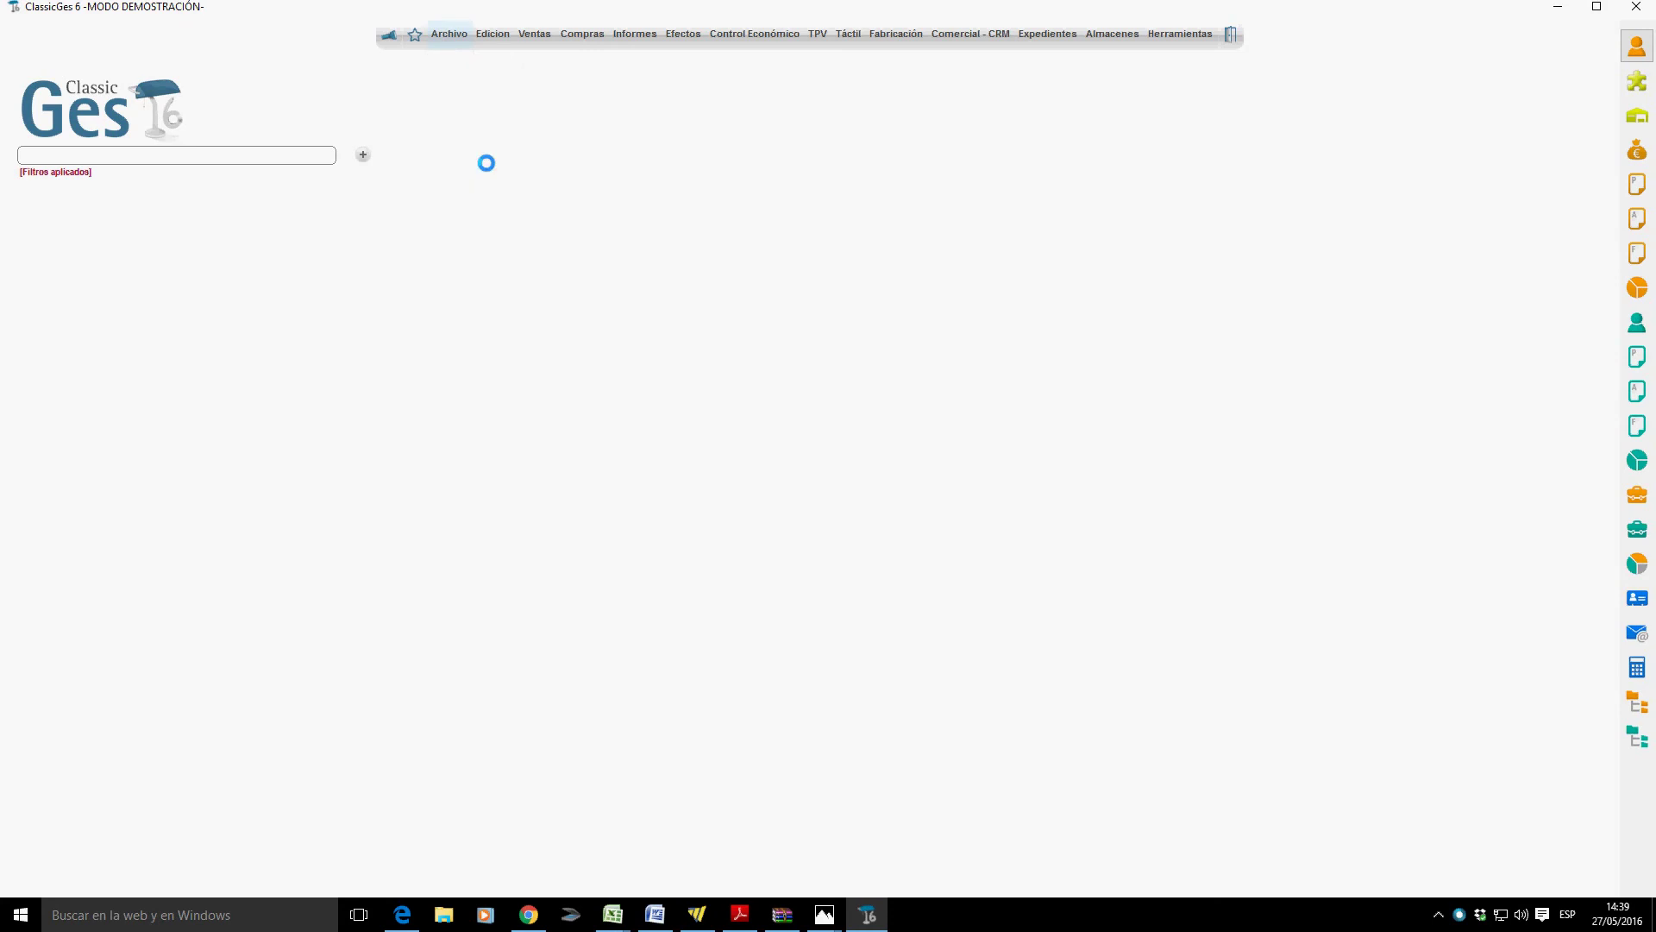
{"action": "left_click_drag", "start_coordinate": [1026, 219], "coordinate": [801, 216]}
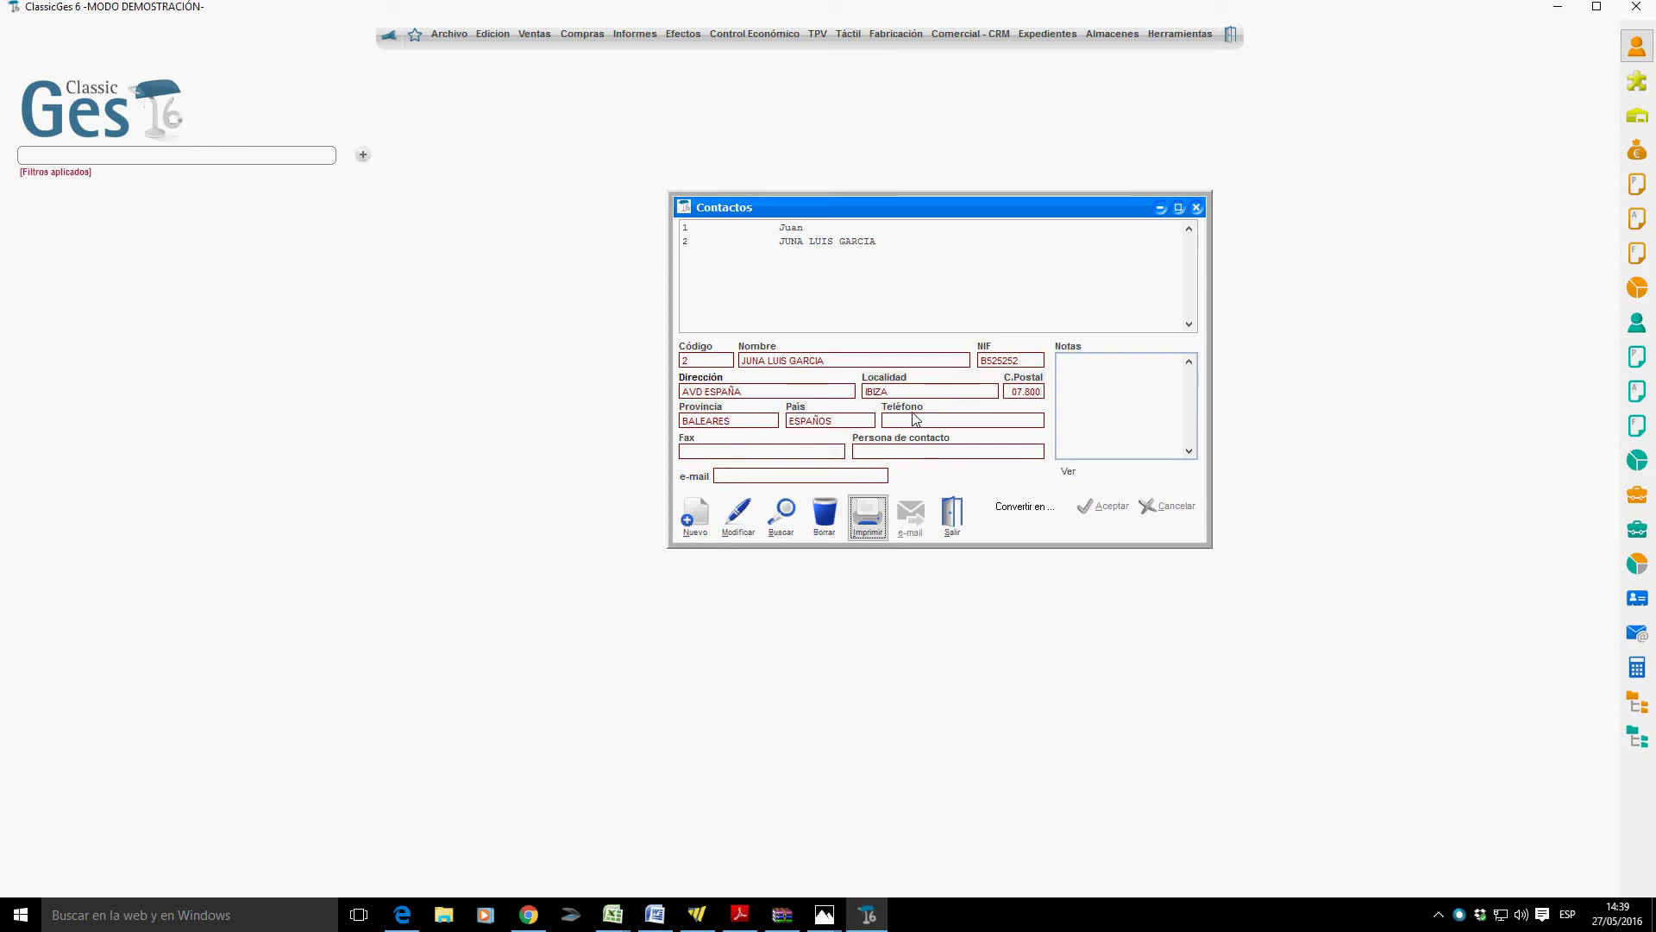
Start contact 3 and enter the person's name, tax ID, street address and town.
{"action": "left_click", "coordinate": [690, 522]}
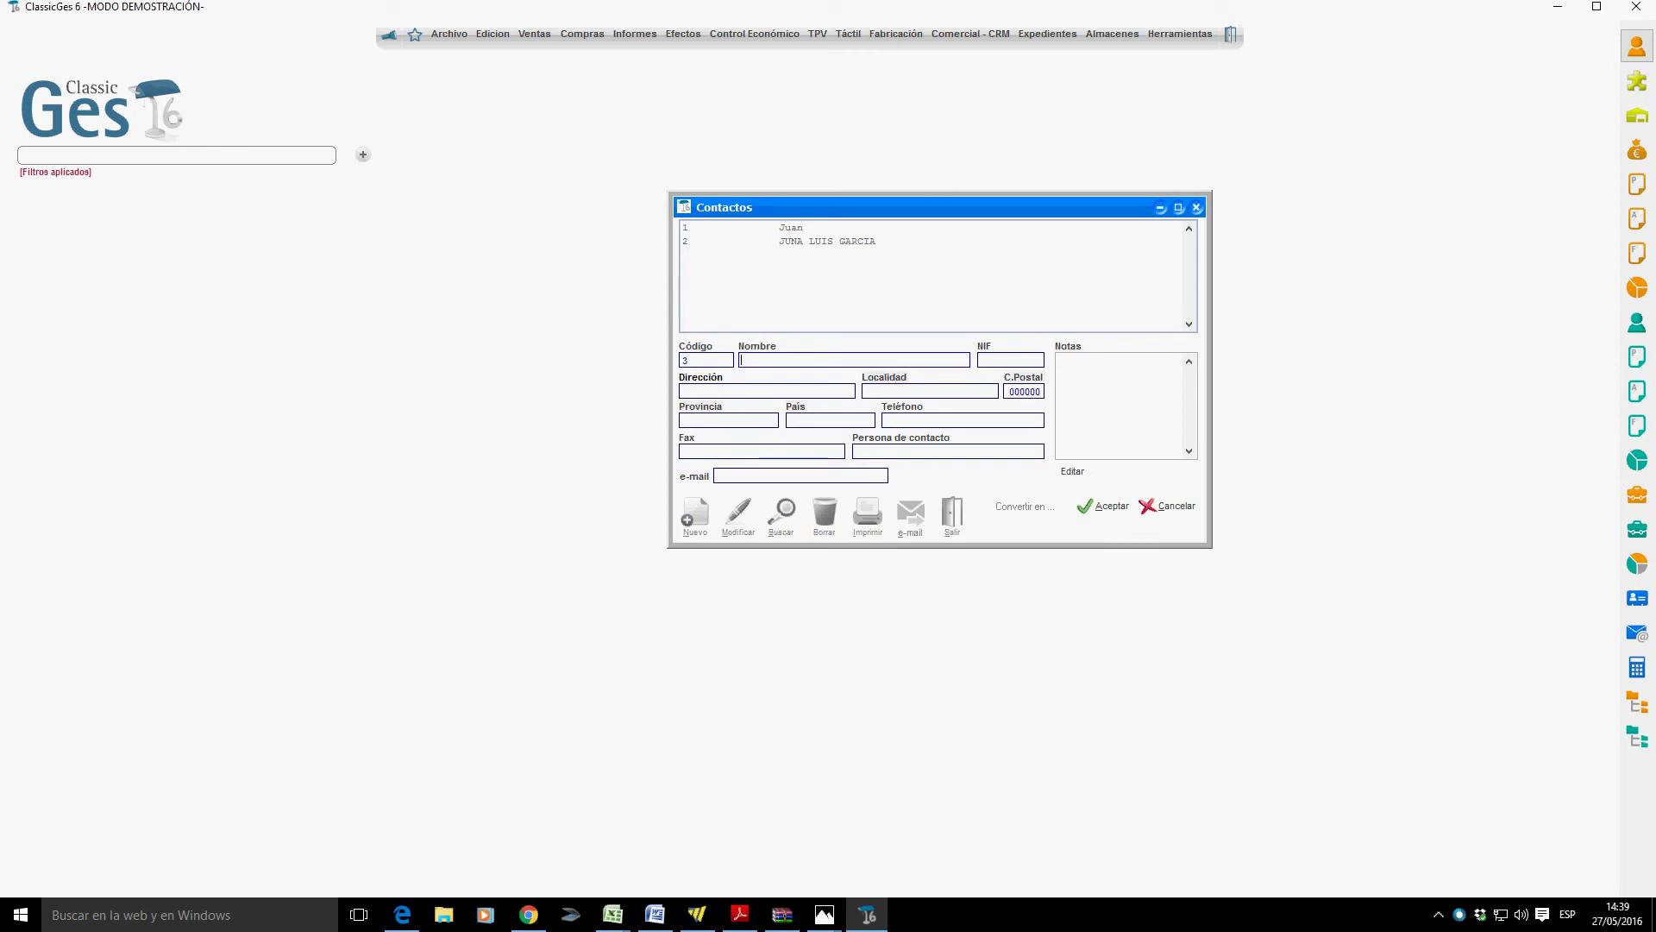
{"action": "key", "text": "Tab"}
{"action": "type", "text": "414141"}
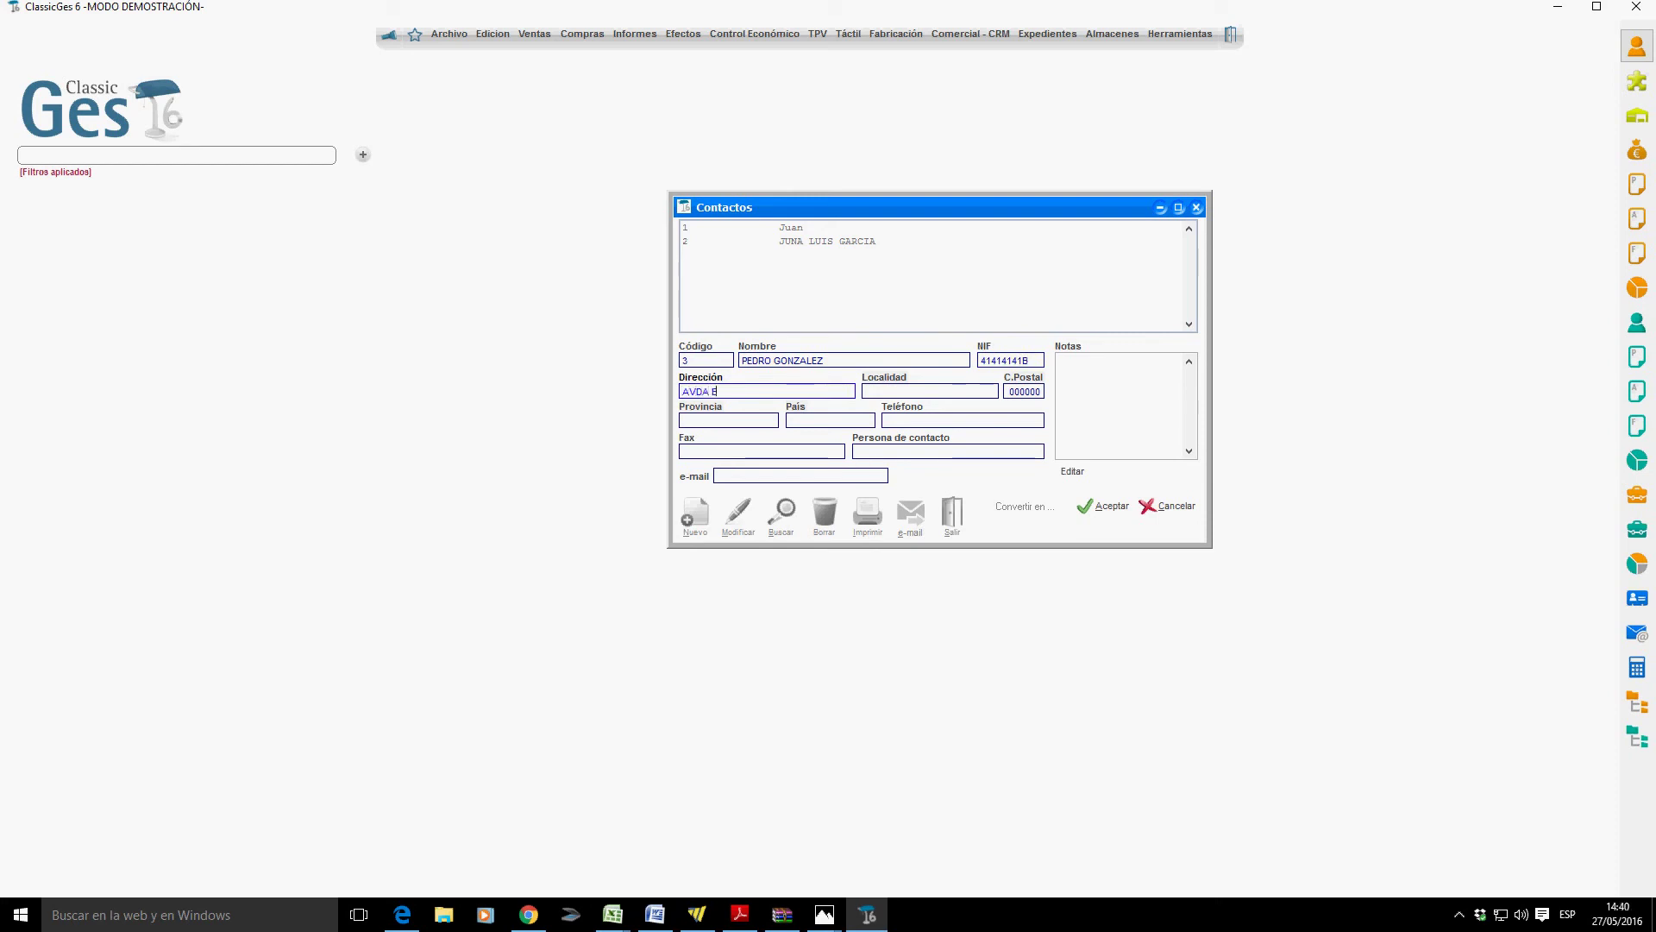
{"action": "key", "text": "Tab"}
{"action": "type", "text": "IBIZA"}
{"action": "key", "text": "Tab"}
Replace the placeholder postal code so the province fills in, and set the country to ESPAÑA.
{"action": "type", "text": "07800"}
{"action": "key", "text": "BackSpace"}
{"action": "key", "text": "BackSpace"}
{"action": "key", "text": "BackSpace"}
{"action": "key", "text": "BackSpace"}
{"action": "double_click", "coordinate": [1016, 391]}
{"action": "type", "text": "07800"}
{"action": "key", "text": "Tab"}
{"action": "type", "text": "ESPAÑ"}
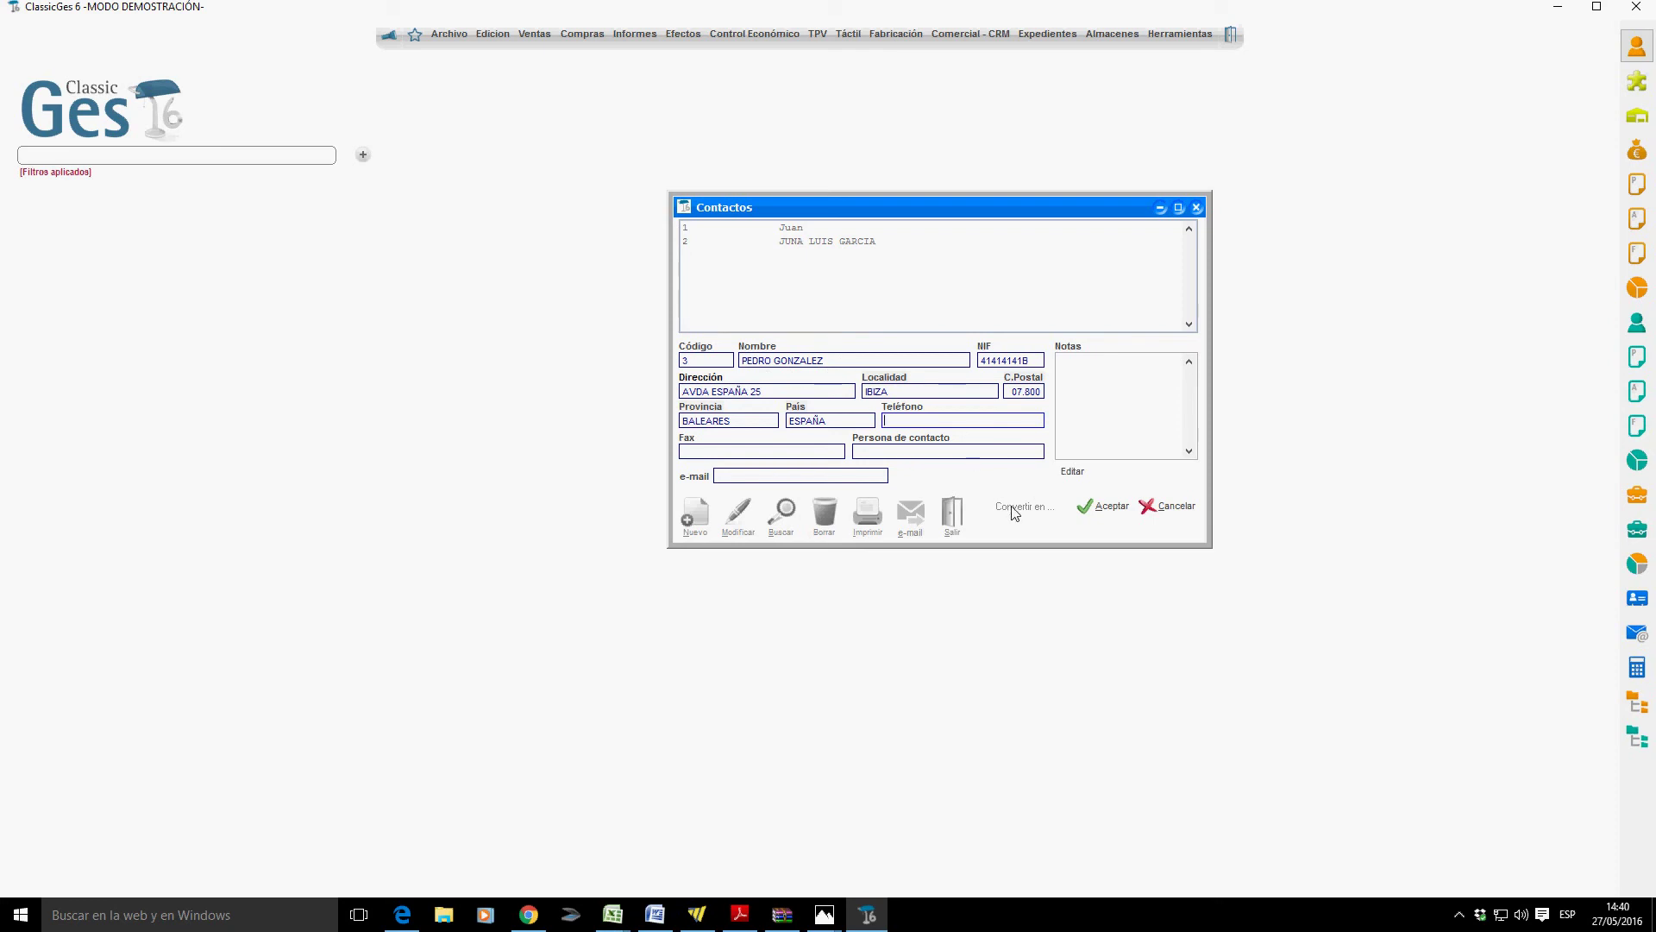
Save contact 3, check its Convertir en... options, close Contactos and show the Archivo files.
{"action": "left_click", "coordinate": [1109, 507]}
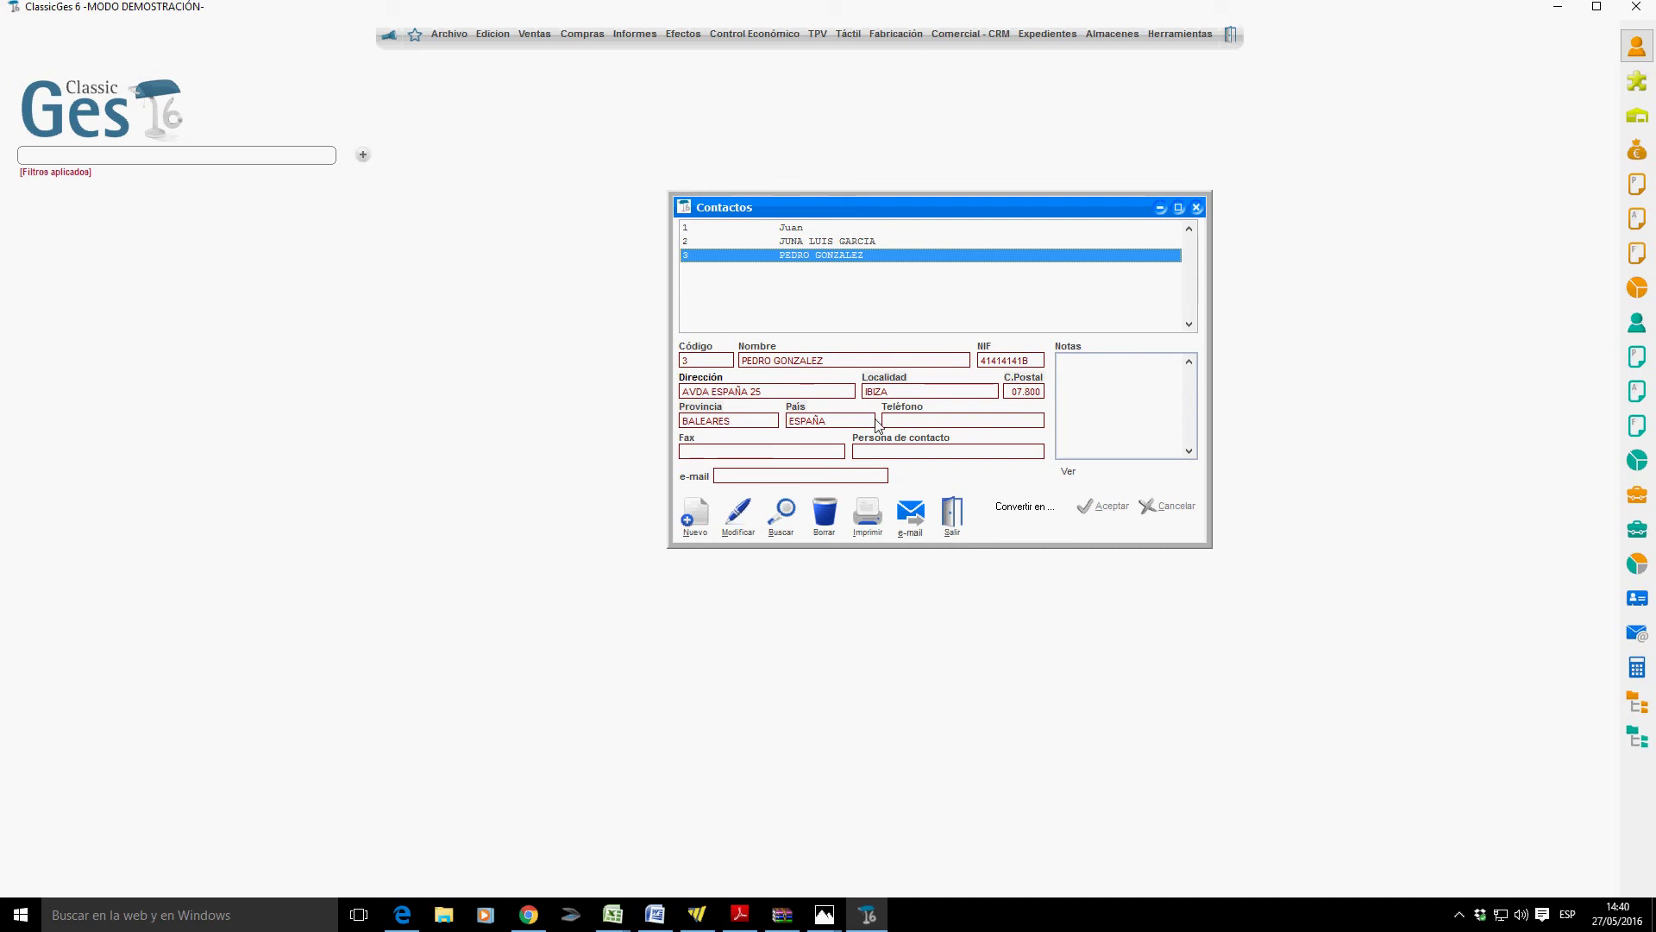
{"action": "left_click", "coordinate": [1011, 508]}
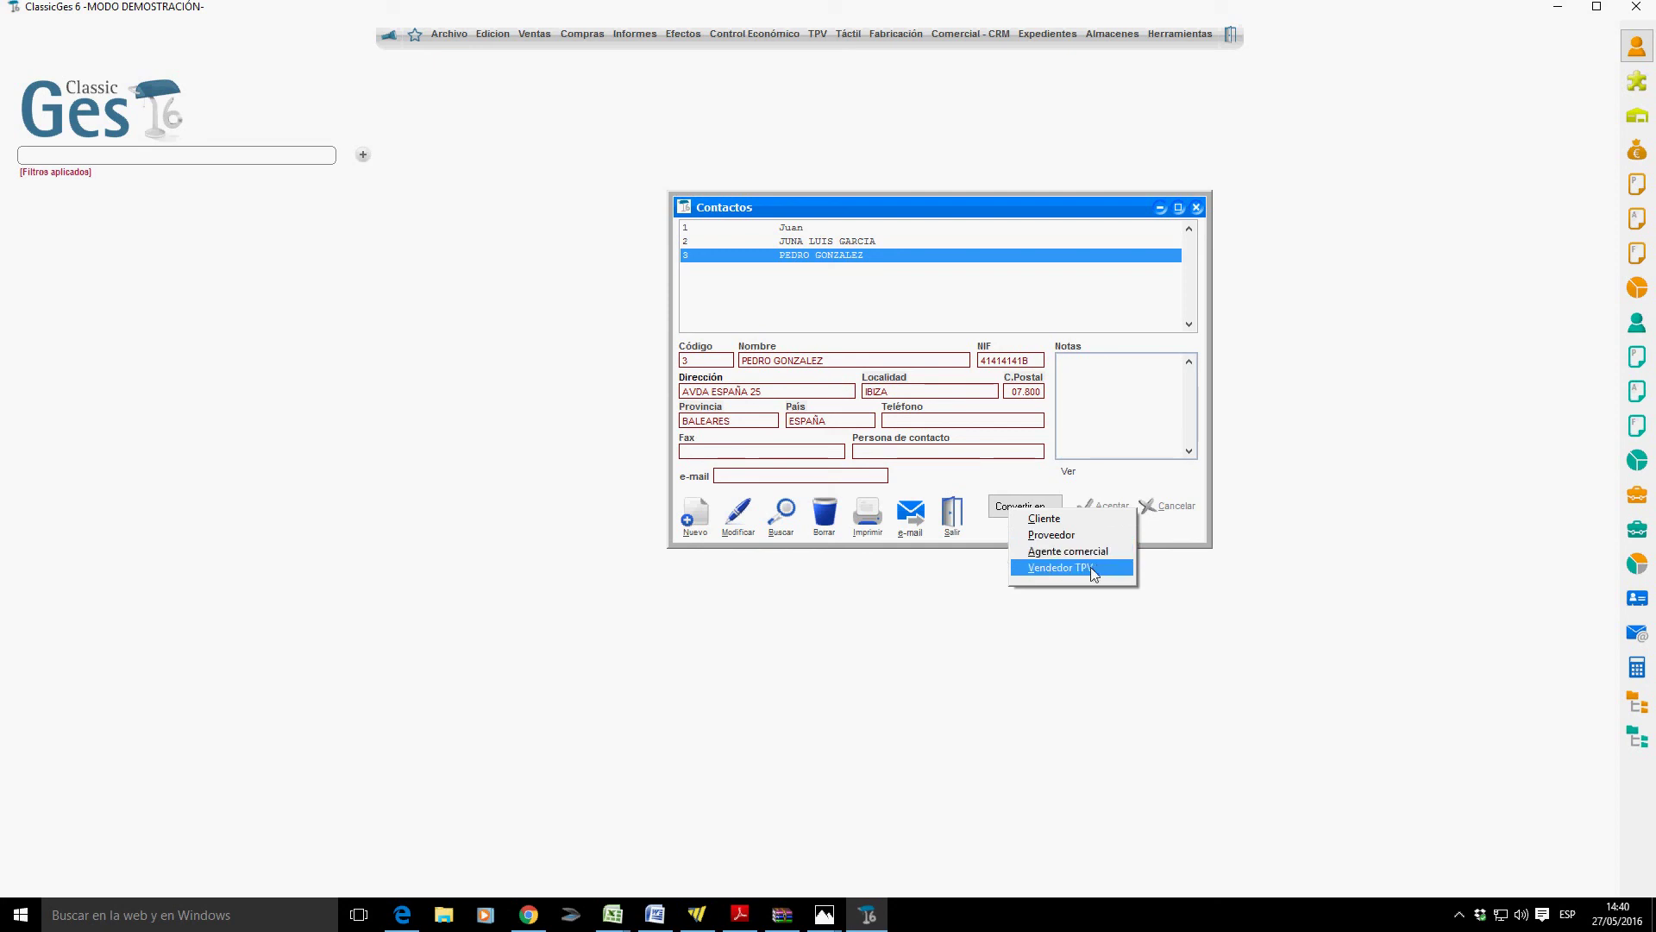
{"action": "left_click", "coordinate": [962, 525]}
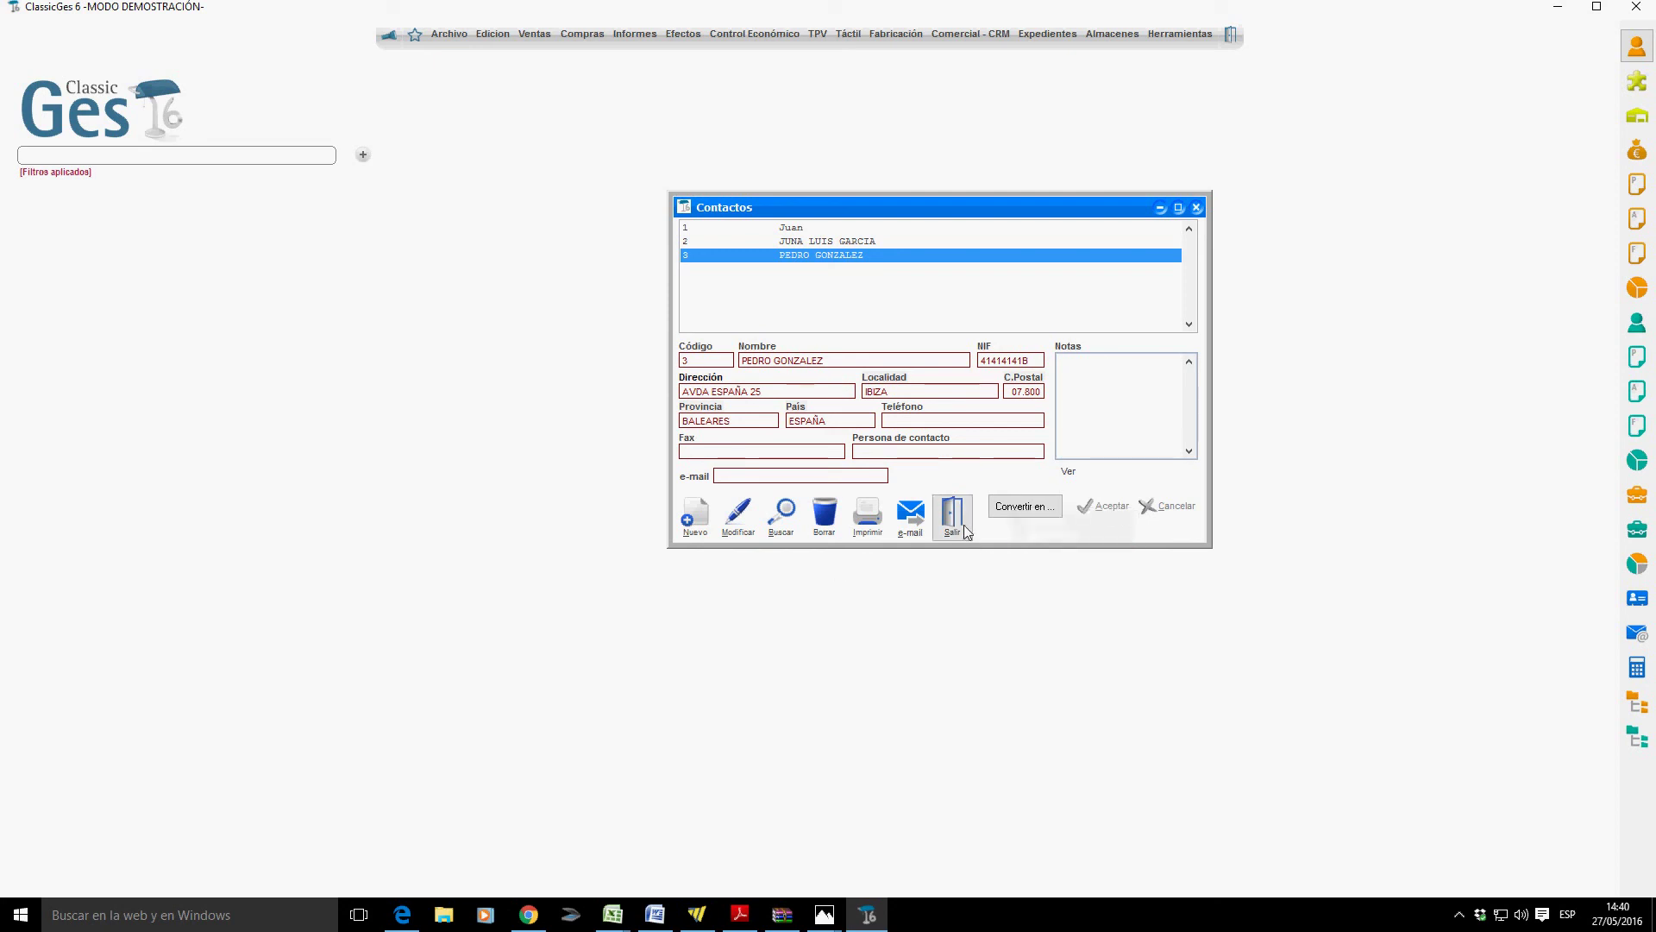
{"action": "left_click", "coordinate": [450, 33]}
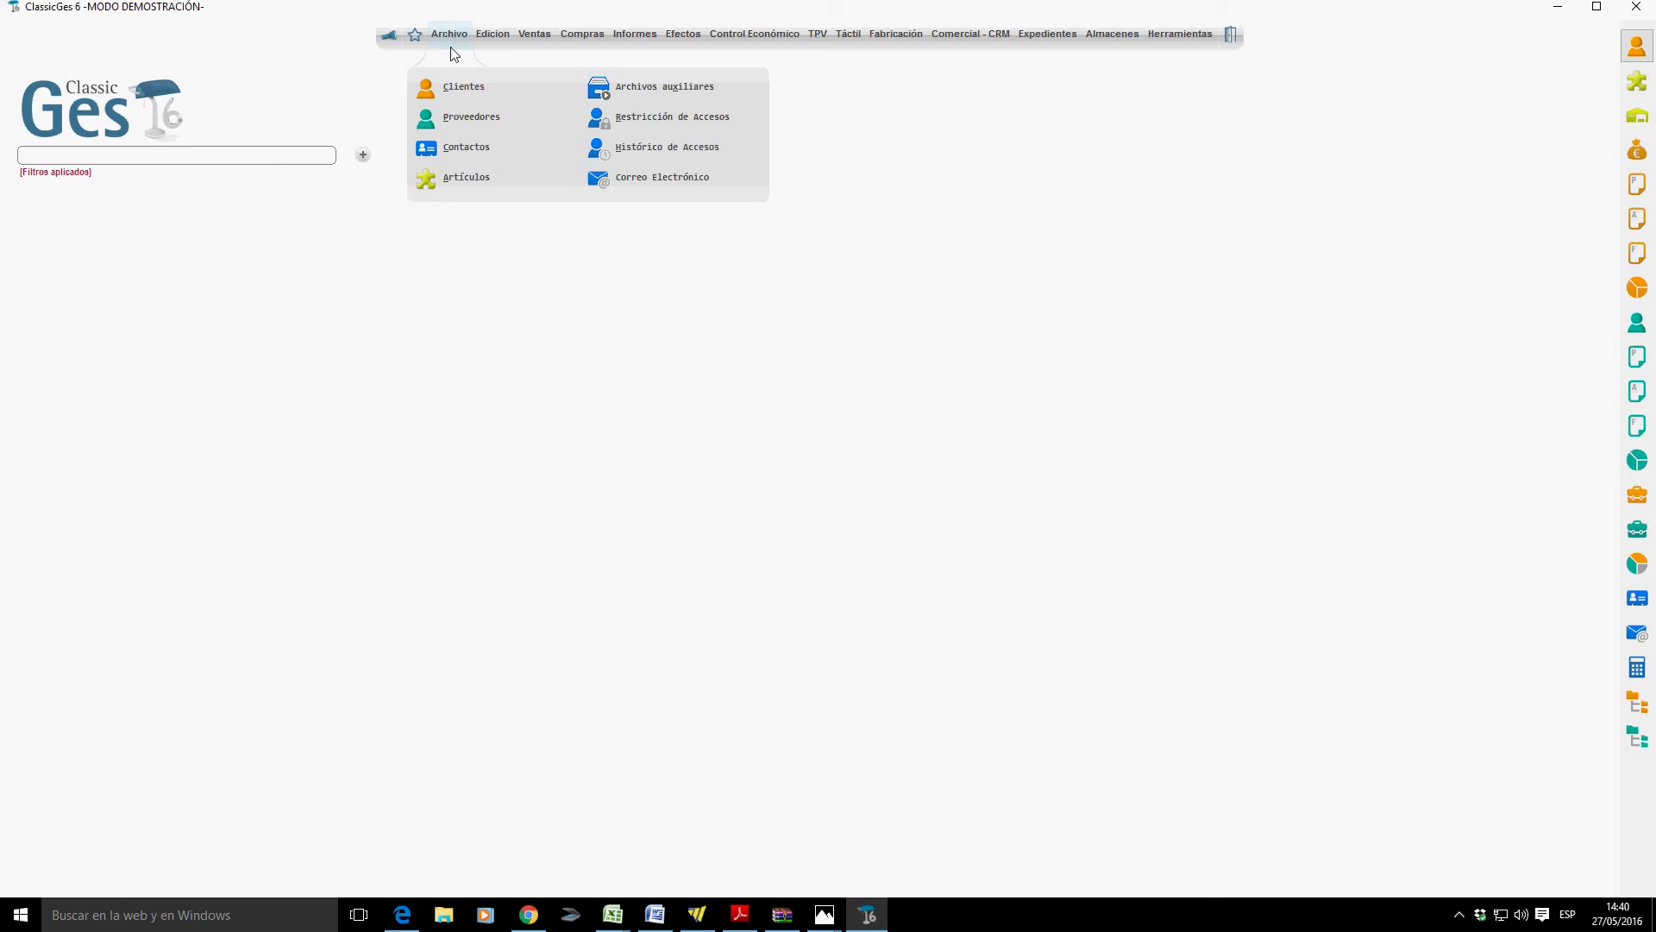
In Artículos, start article 6 named ARTICULO DE PRUEBA 6.
{"action": "left_click", "coordinate": [478, 179]}
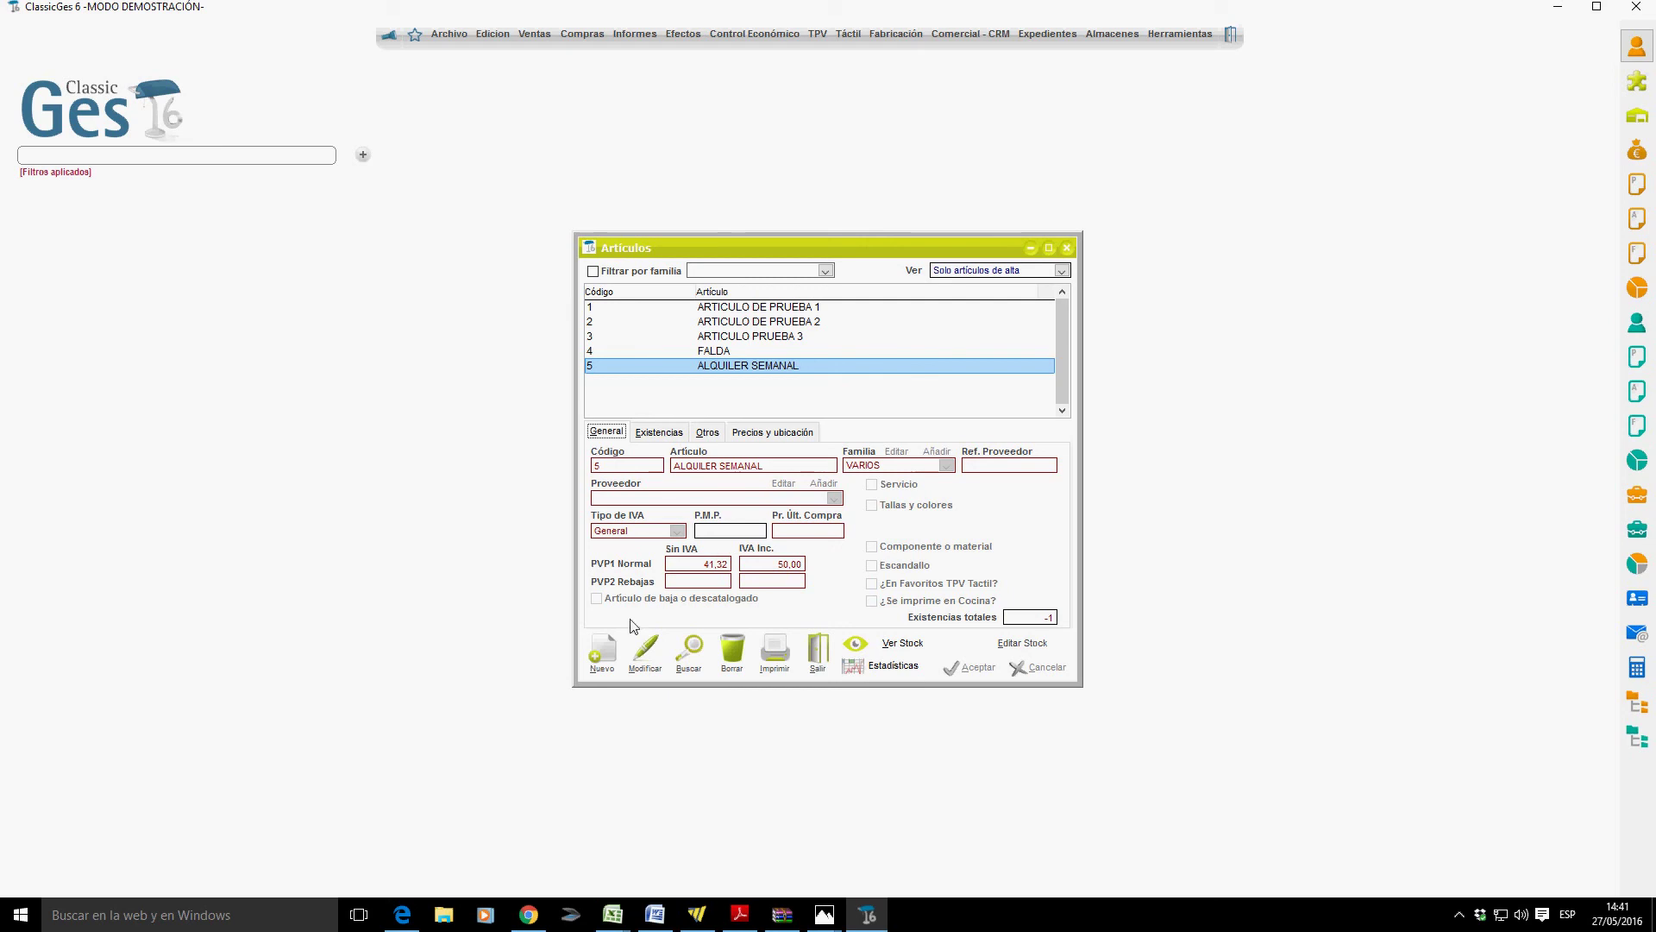
{"action": "left_click", "coordinate": [597, 648]}
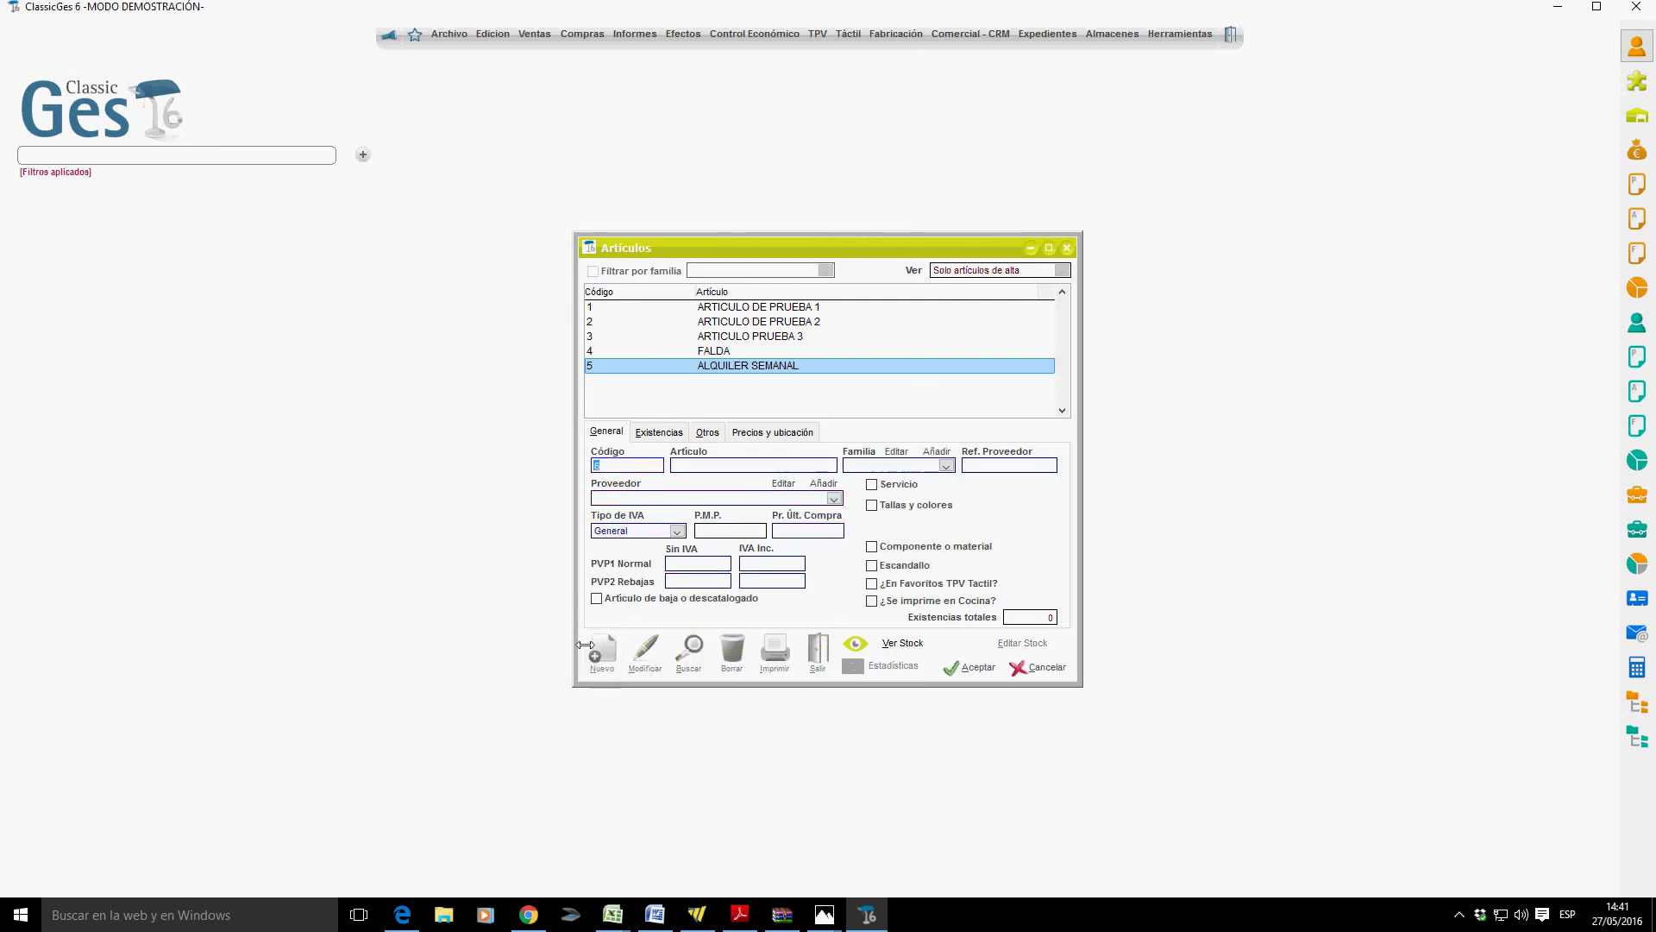
{"action": "key", "text": "Tab"}
{"action": "type", "text": "ARTICULO DE PRUEBA "}
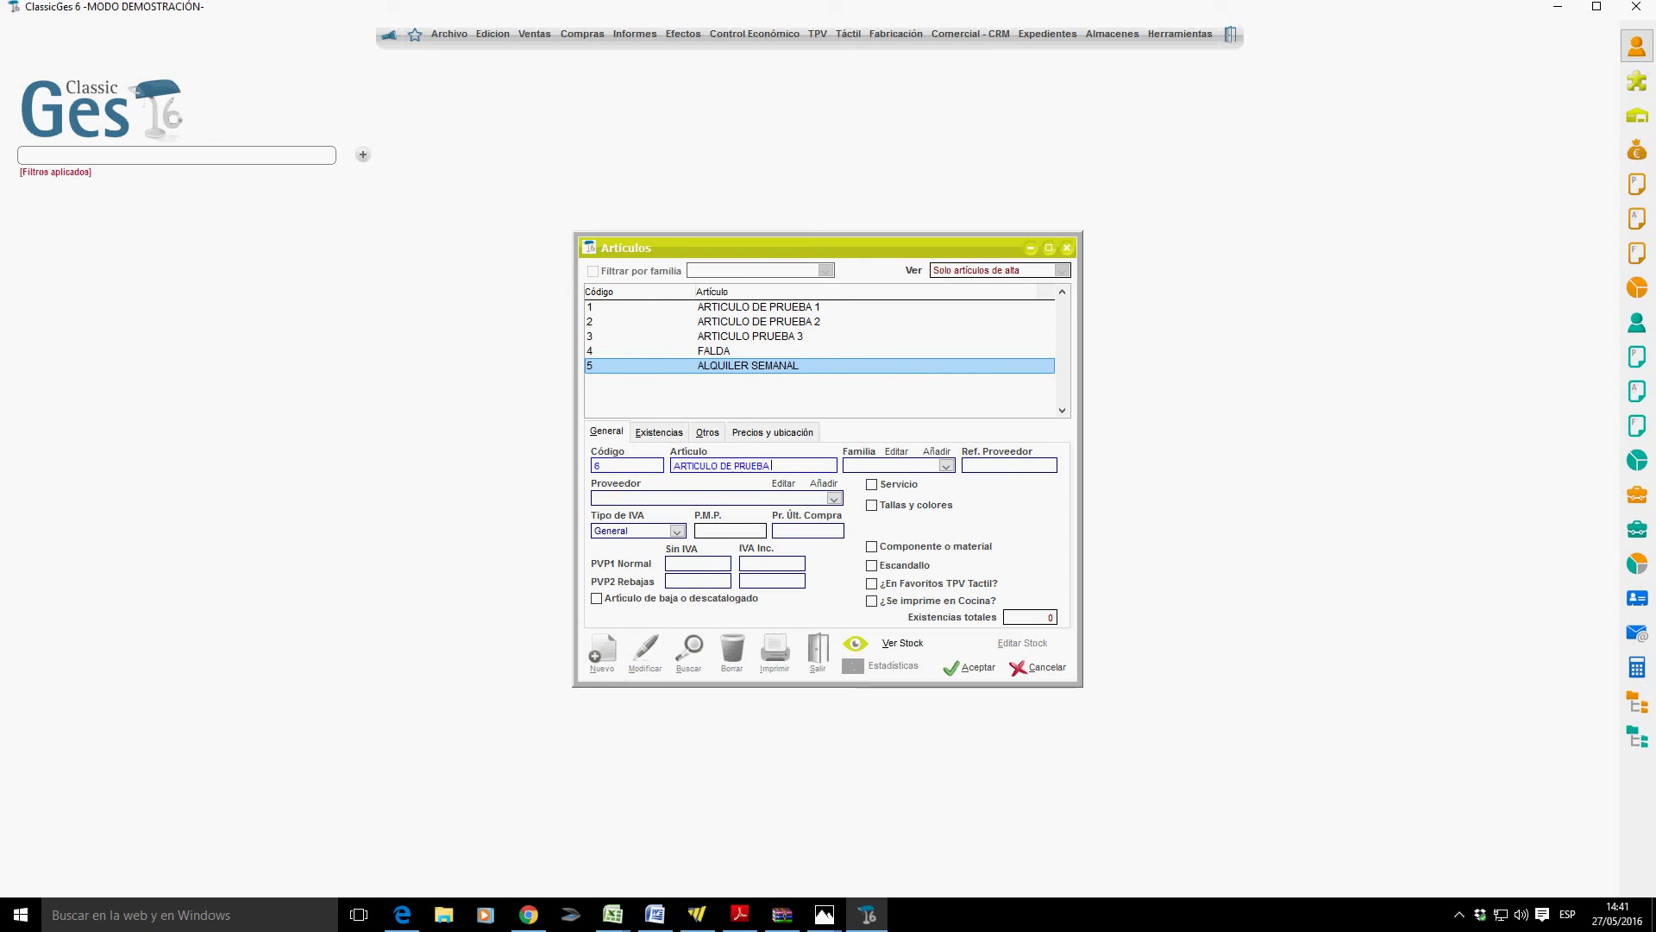
{"action": "type", "text": "6"}
Check the Familia list, then bring up the form for adding a new family.
{"action": "key", "text": "Tab"}
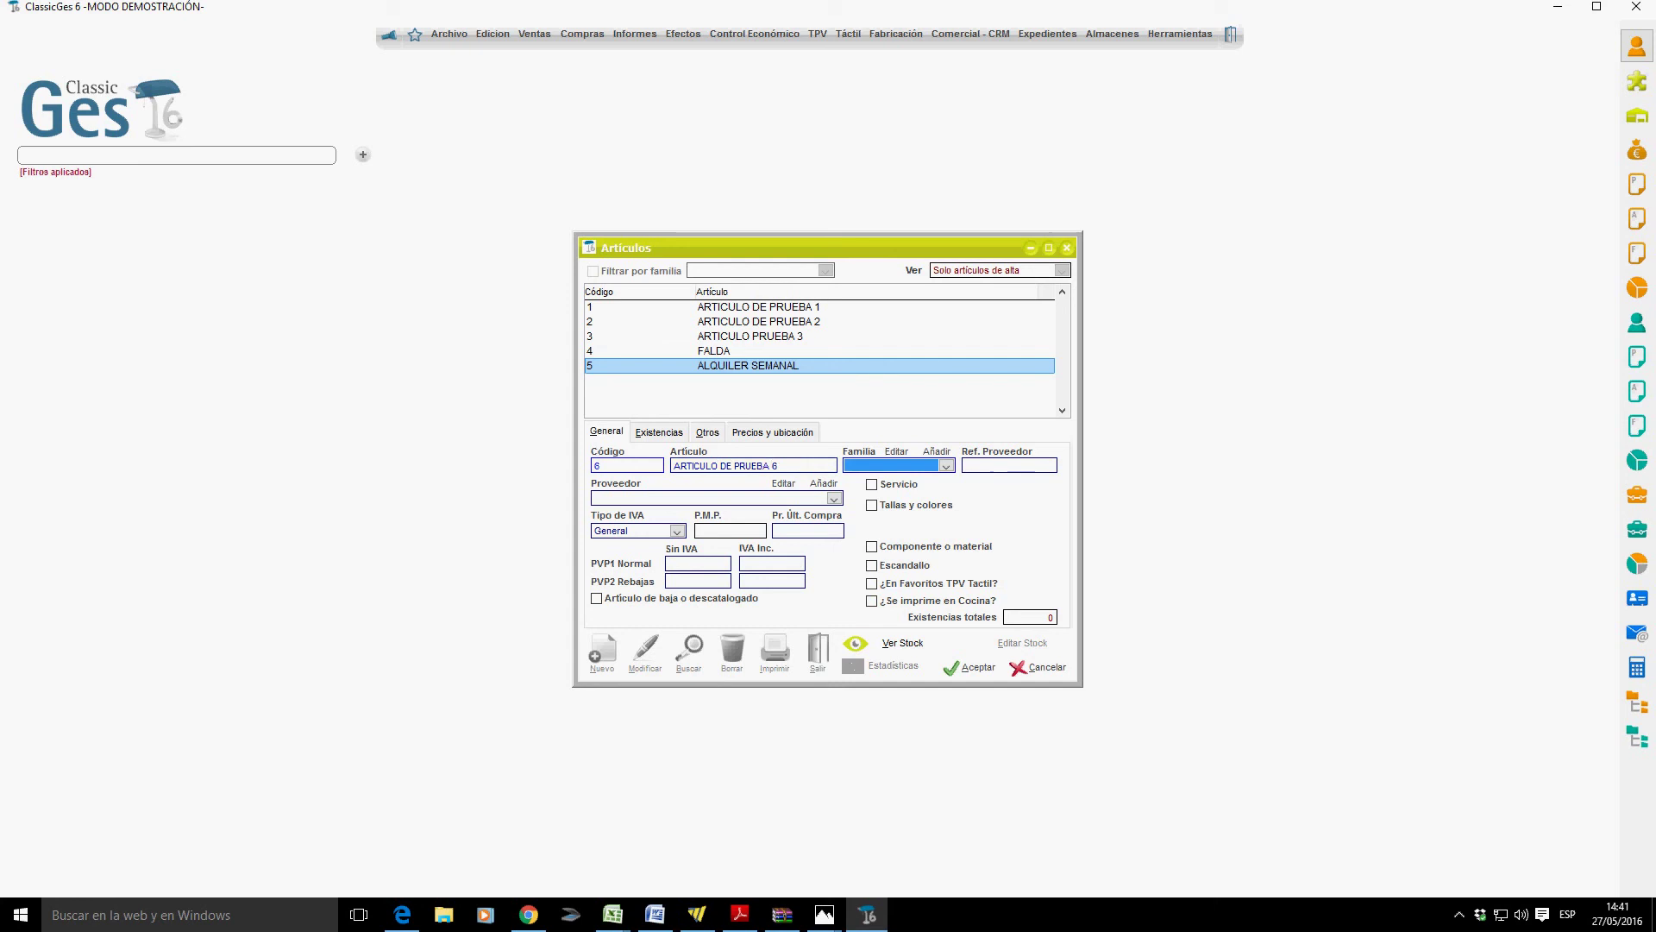
{"action": "left_click", "coordinate": [946, 465]}
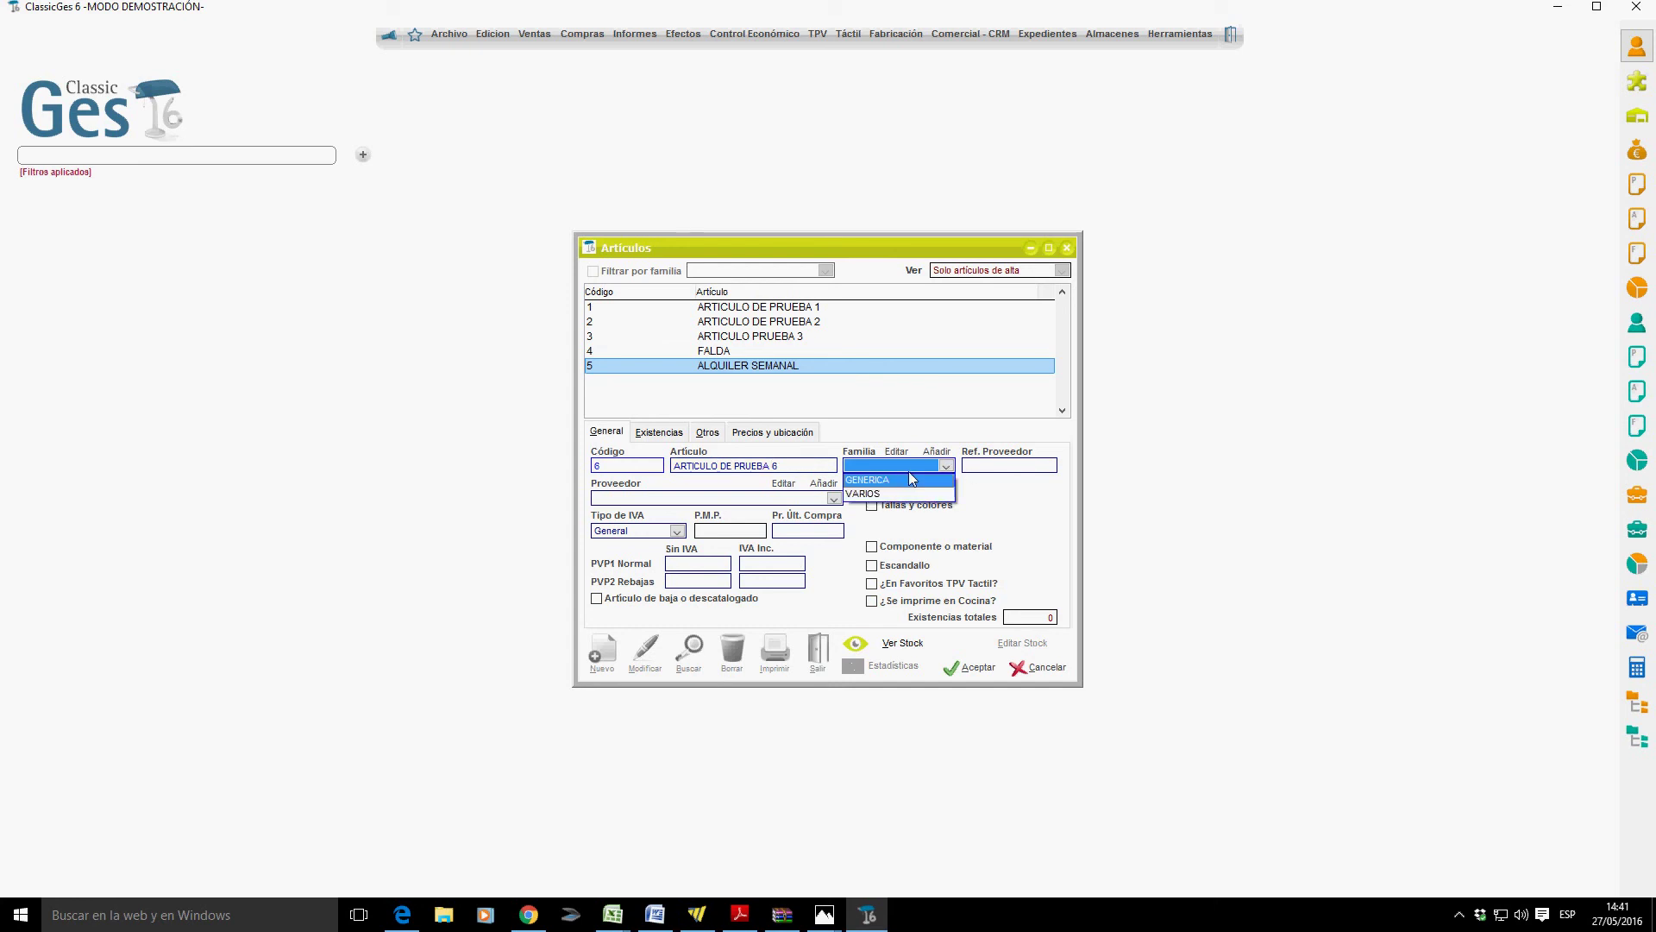
{"action": "left_click", "coordinate": [937, 455]}
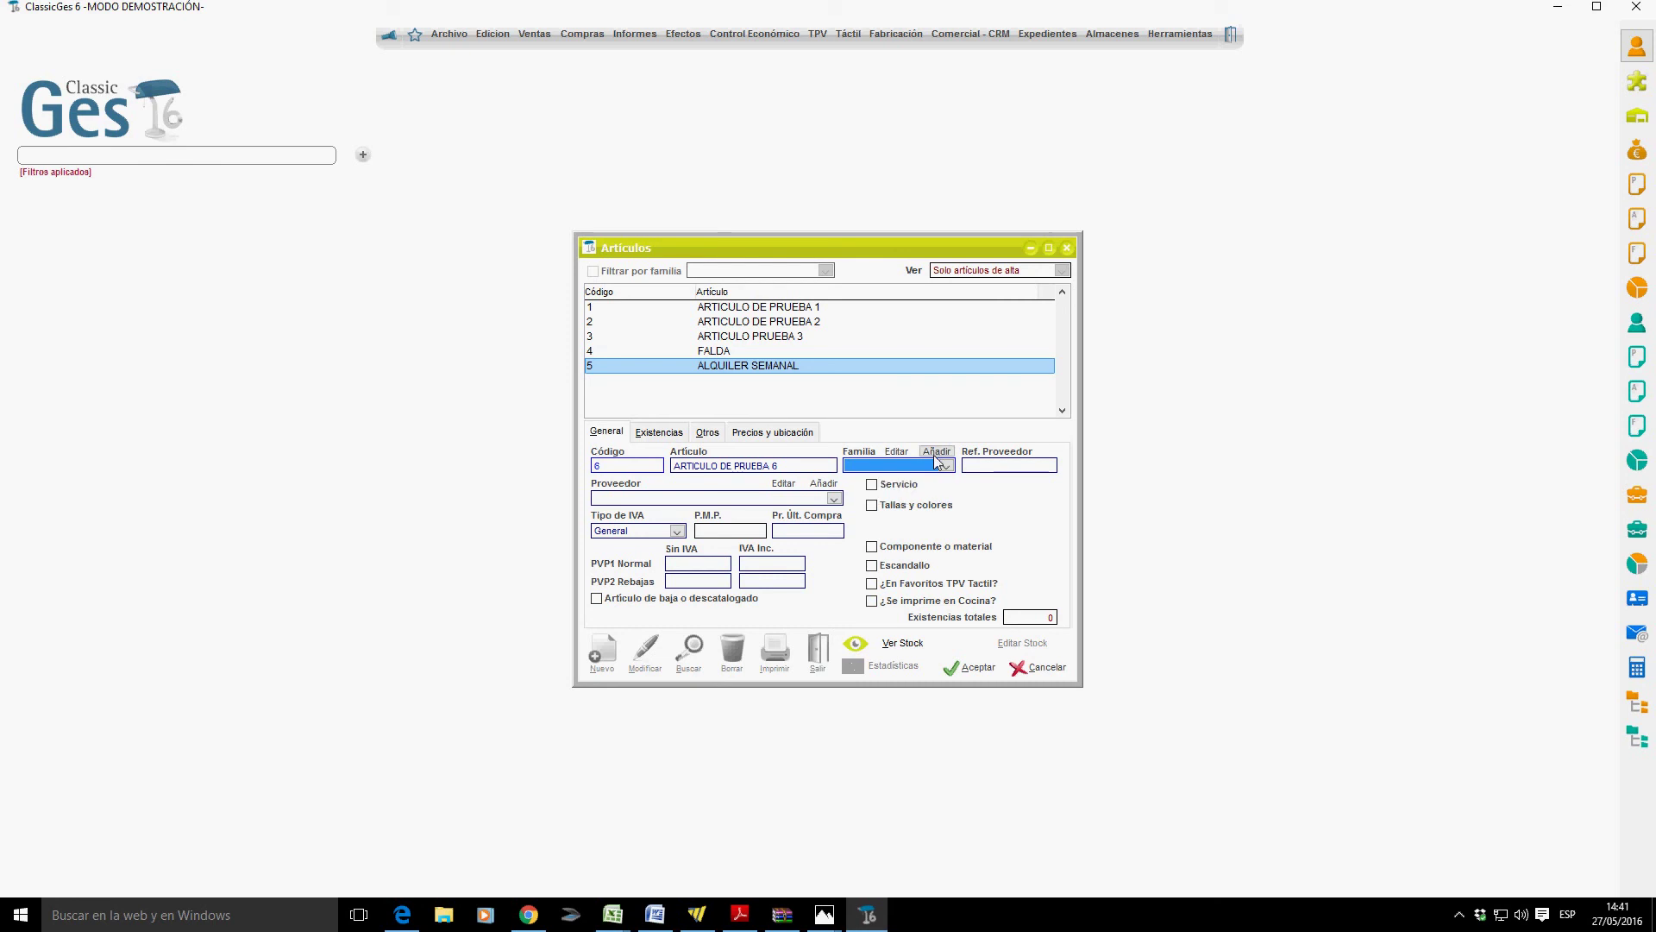
{"action": "left_click", "coordinate": [938, 452]}
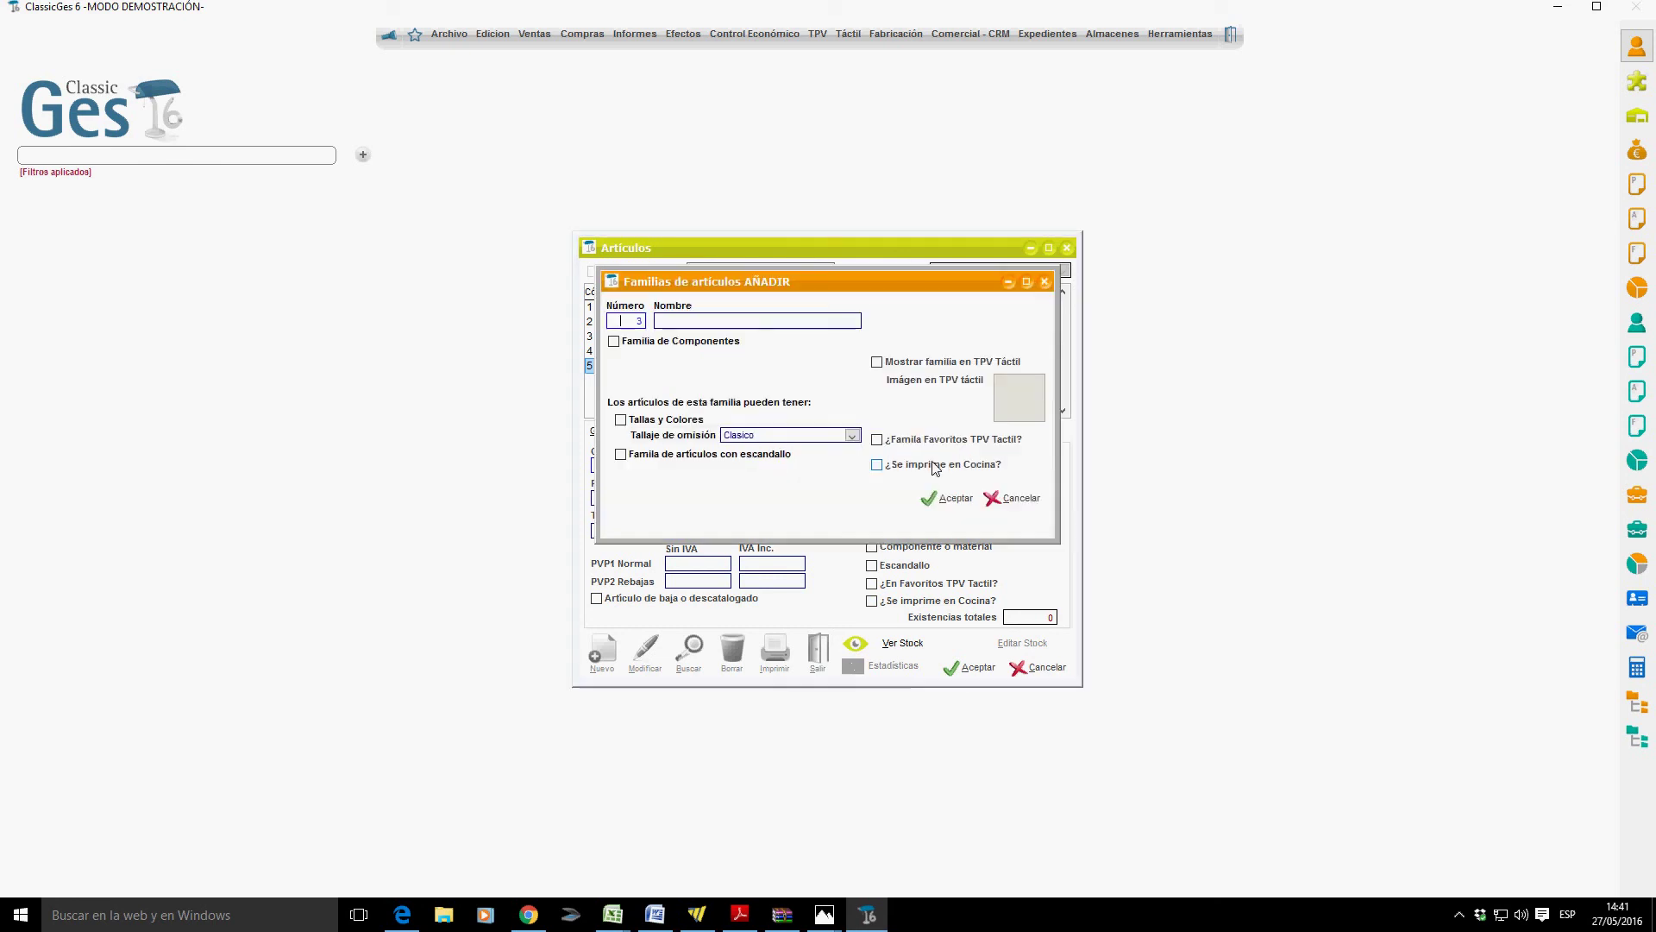
Create family 3 named BEBIDAS and assign it to article 6.
{"action": "left_click", "coordinate": [708, 327]}
{"action": "type", "text": "BEBIDAS"}
{"action": "key", "text": "Tab"}
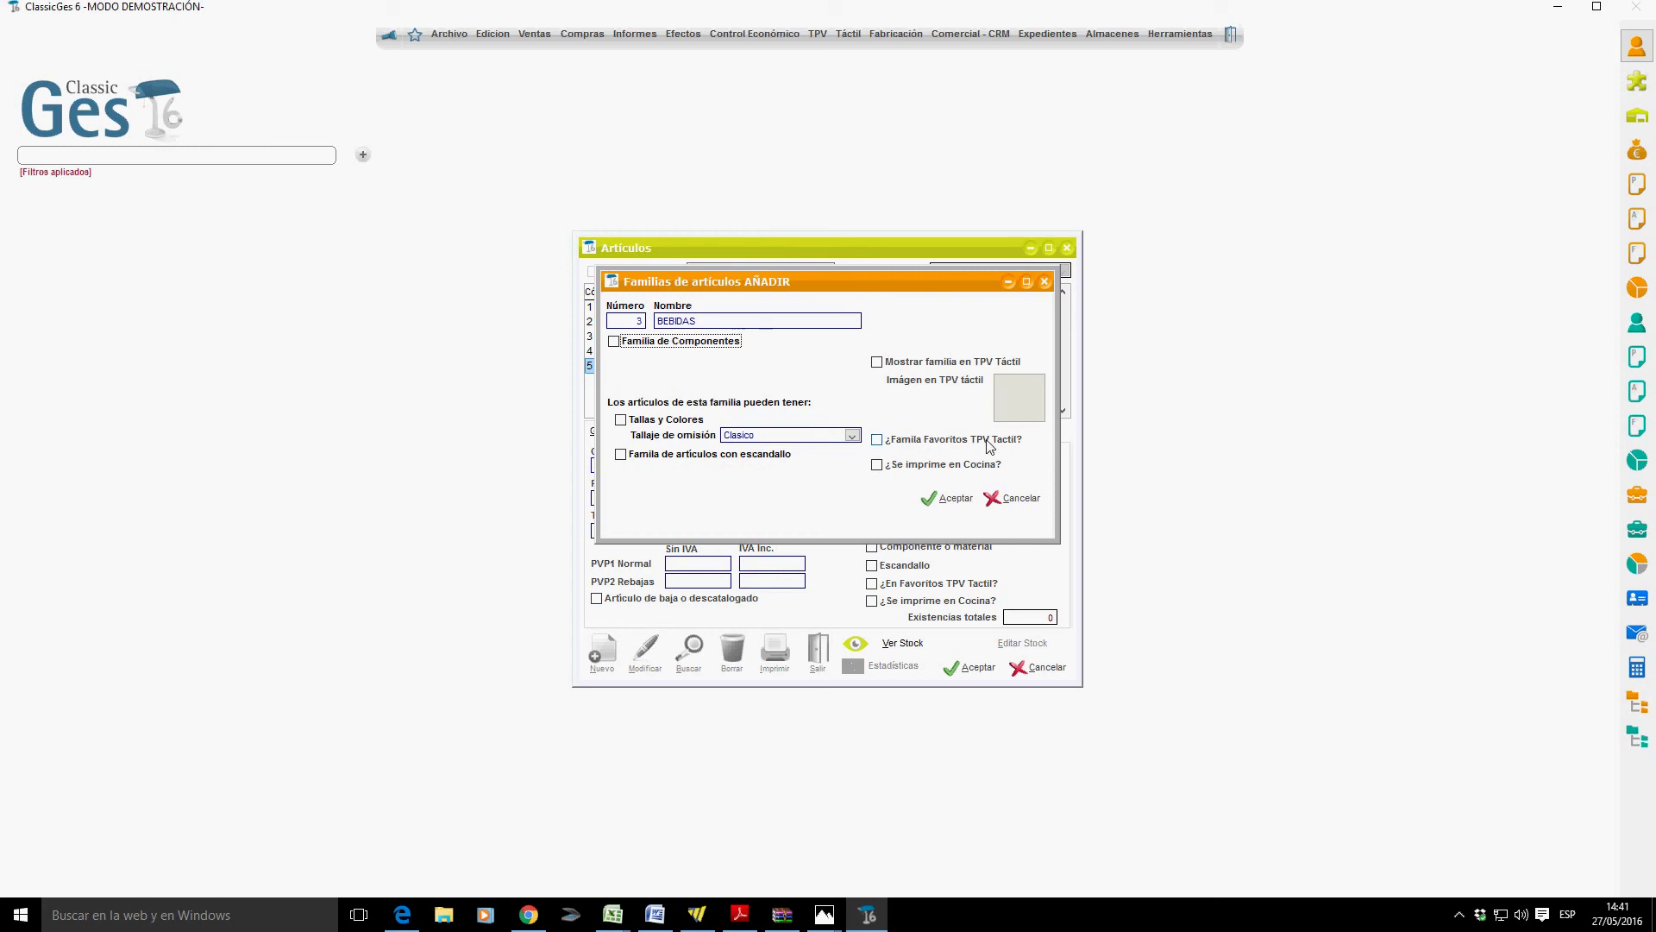
{"action": "left_click", "coordinate": [948, 501]}
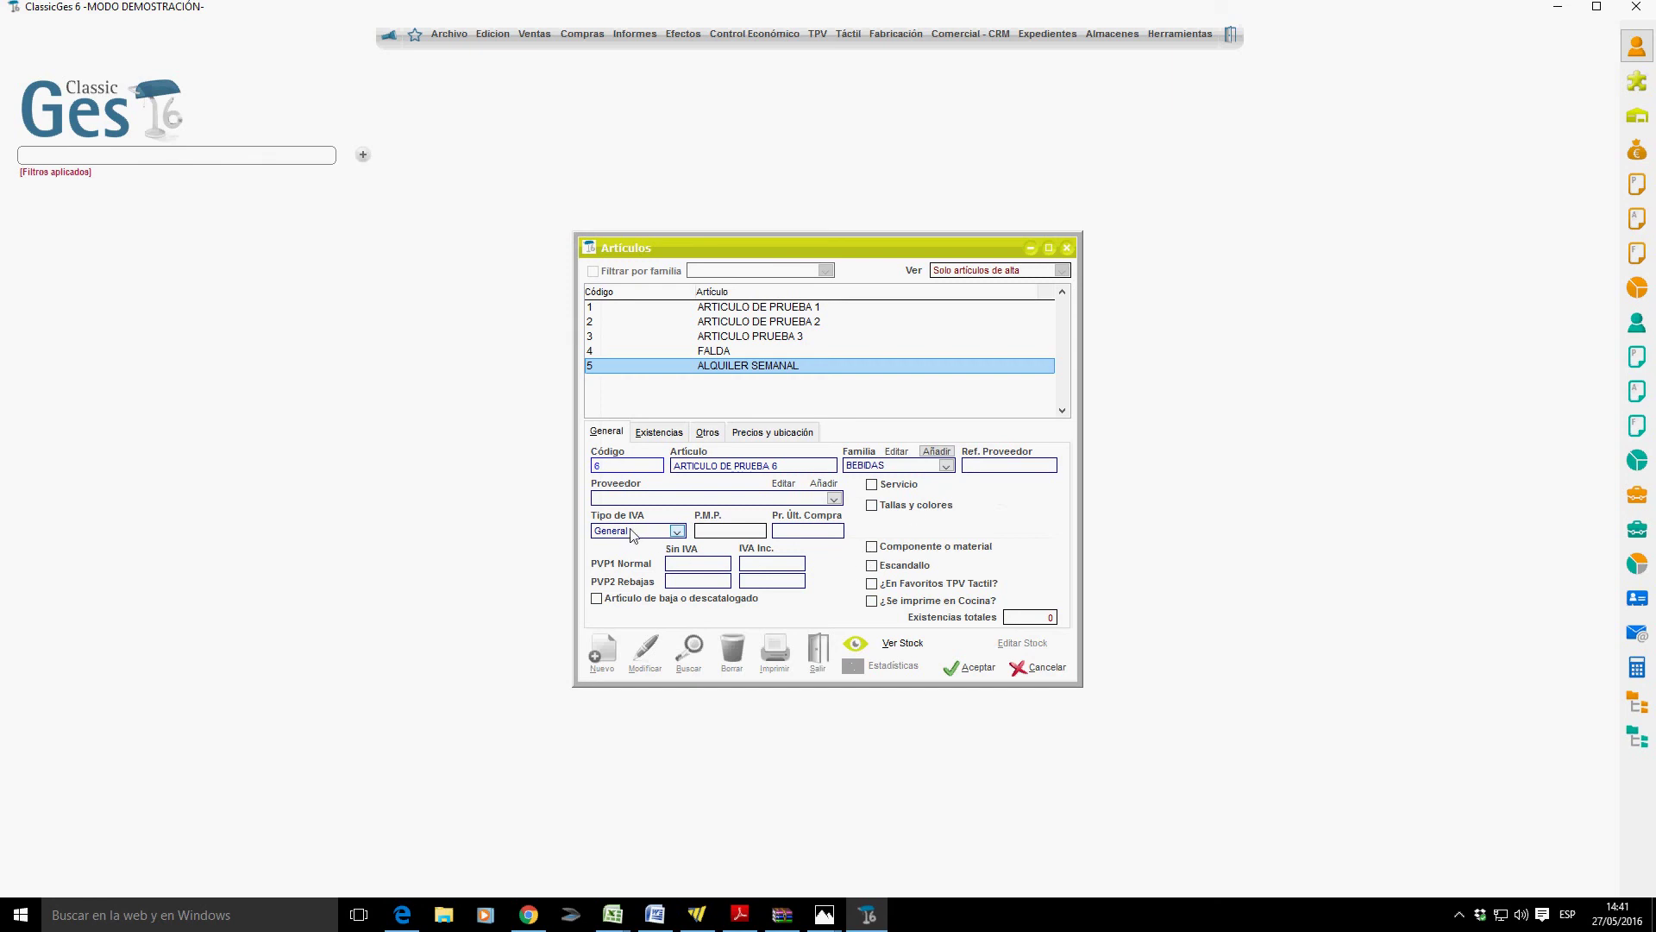
Keep General VAT, price article 6 at 5.00 with VAT (4.13 without), and view per-warehouse stock.
{"action": "left_click", "coordinate": [678, 531]}
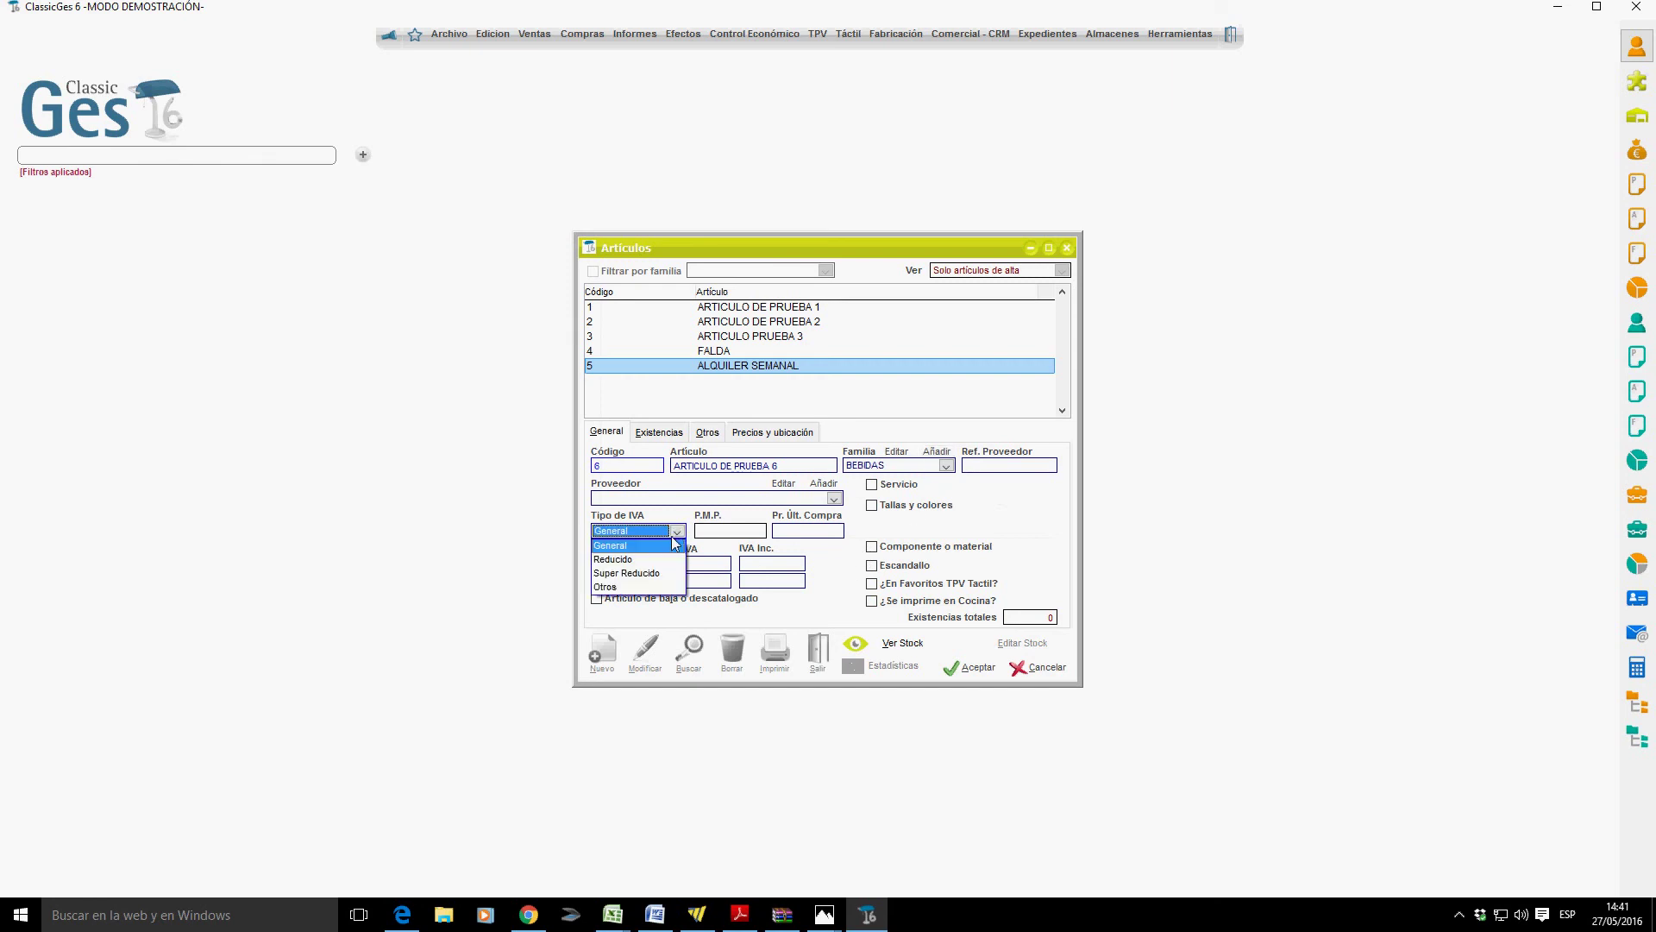
{"action": "left_click", "coordinate": [669, 546]}
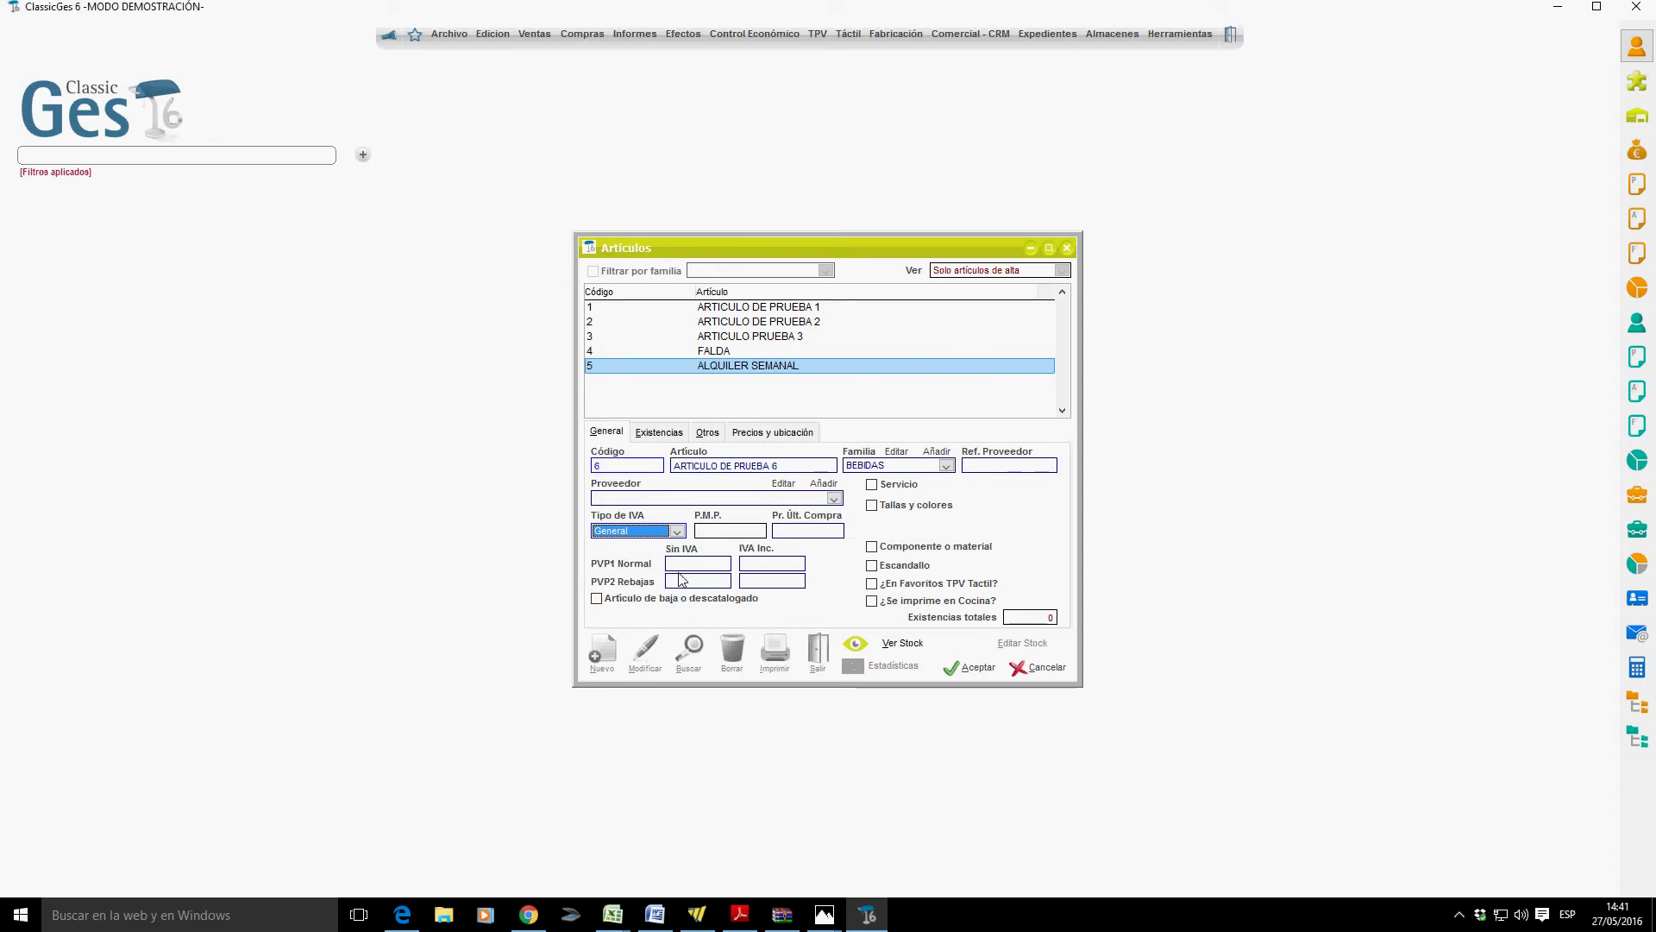
{"action": "left_click", "coordinate": [767, 570]}
{"action": "type", "text": "5"}
{"action": "left_click", "coordinate": [699, 581]}
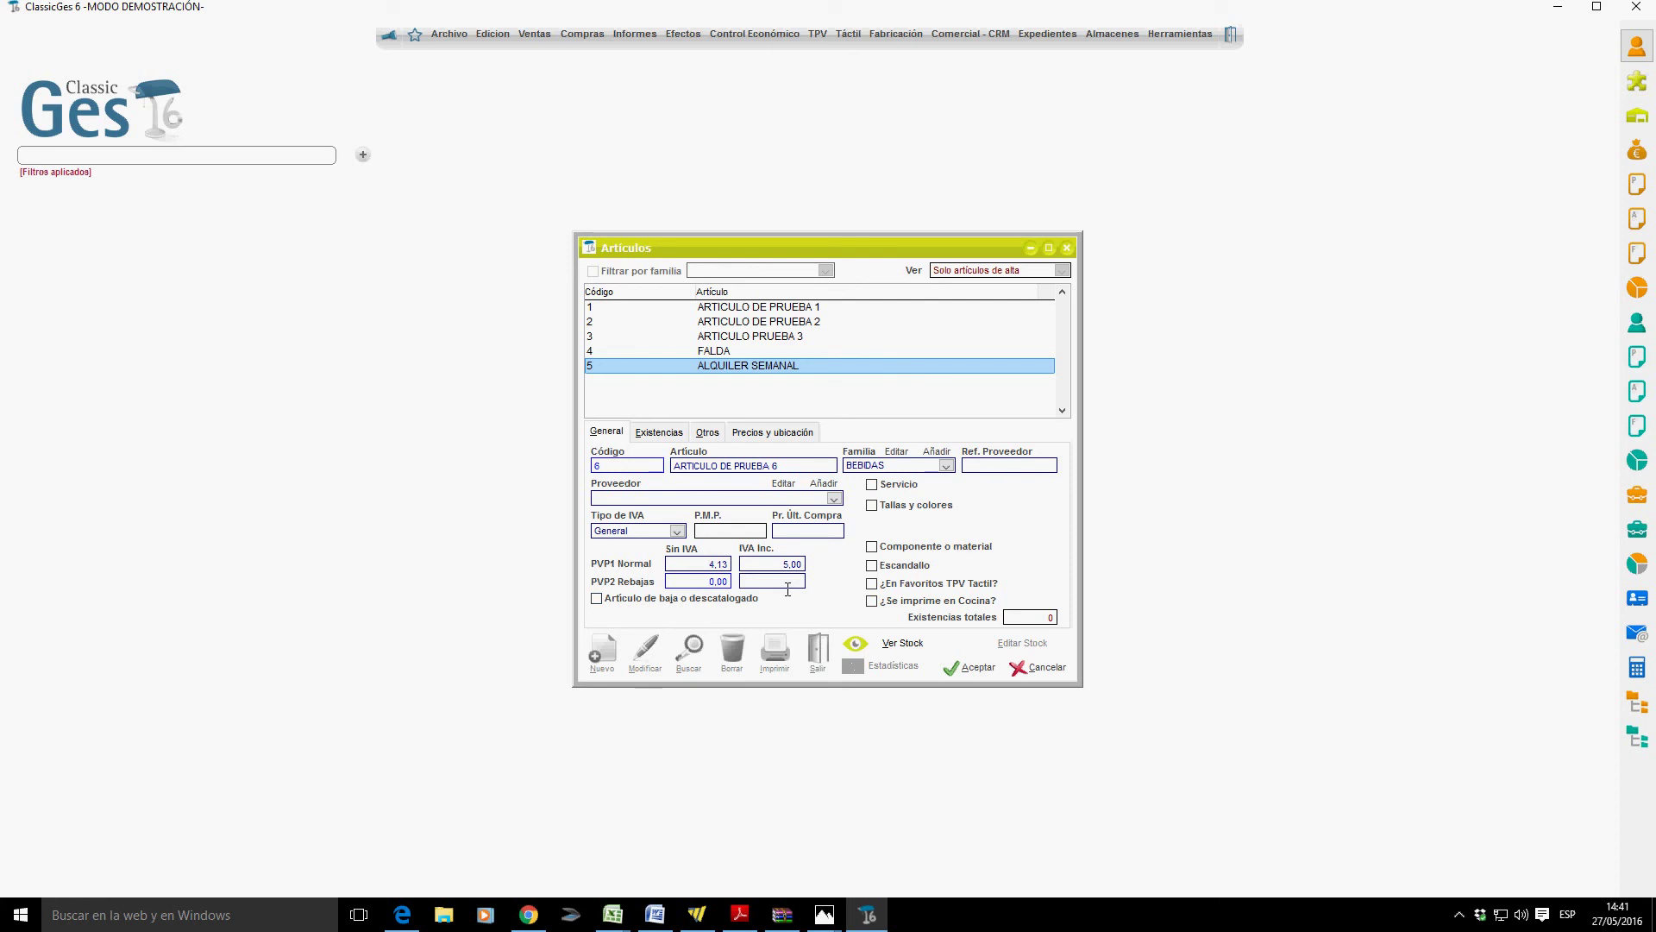
{"action": "key", "text": "Tab"}
{"action": "key", "text": "alt+e"}
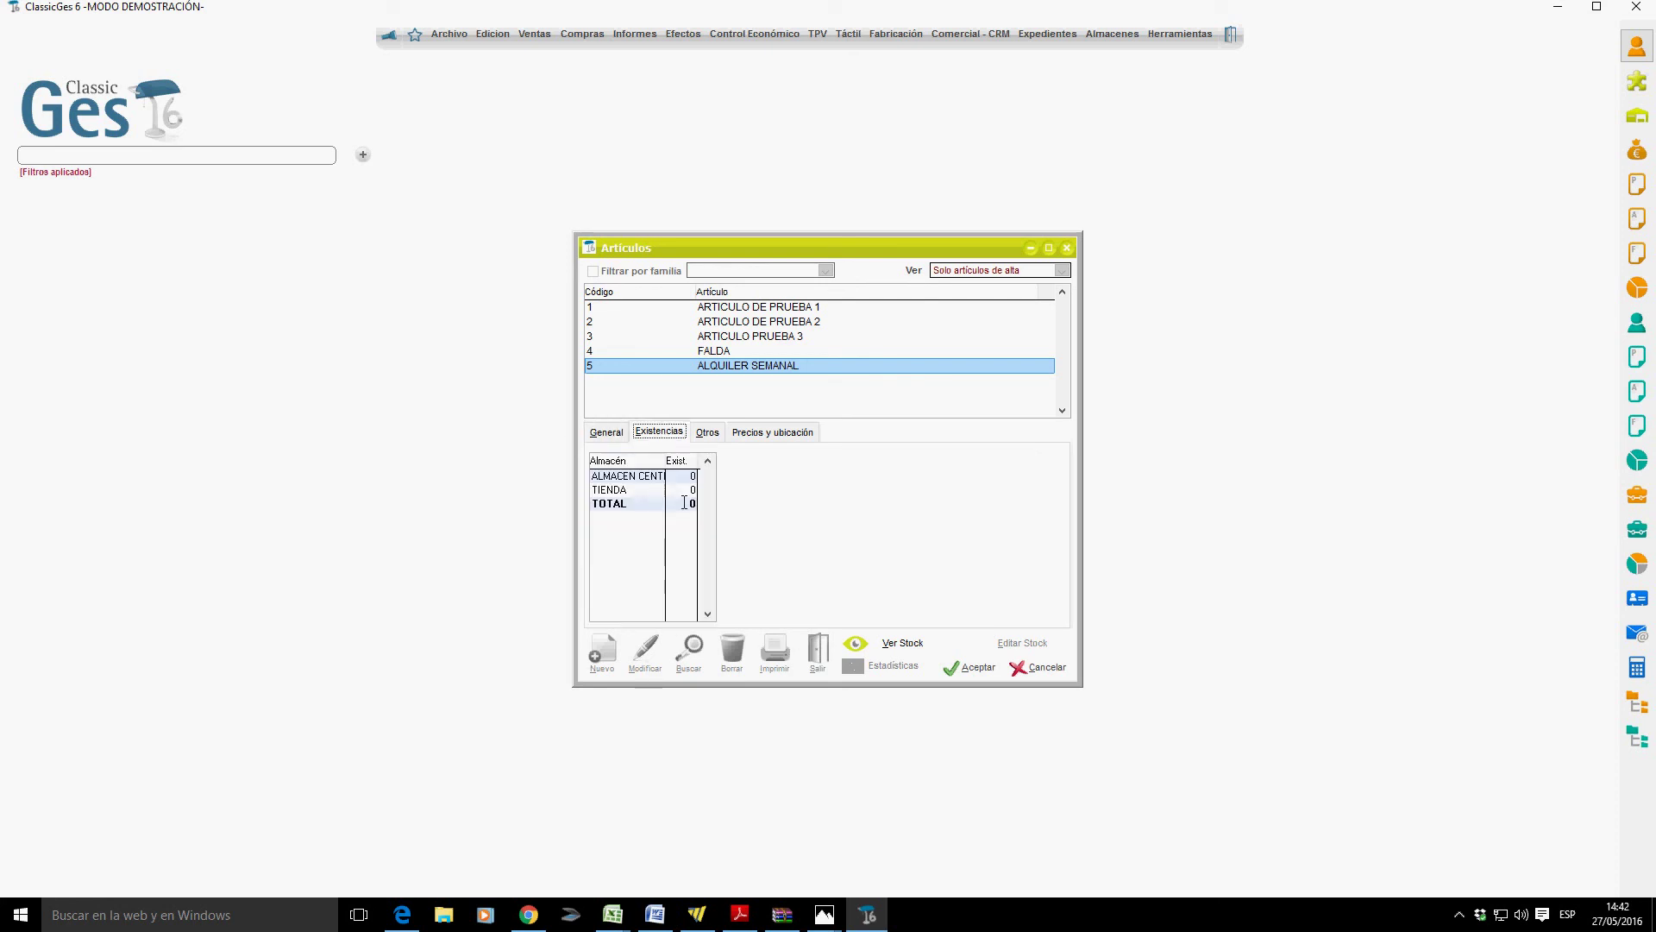
On Otros, describe the article as ARTICULO DESCATALOGADO with minimum stock 3 and minimum order 5.
{"action": "left_click", "coordinate": [712, 434]}
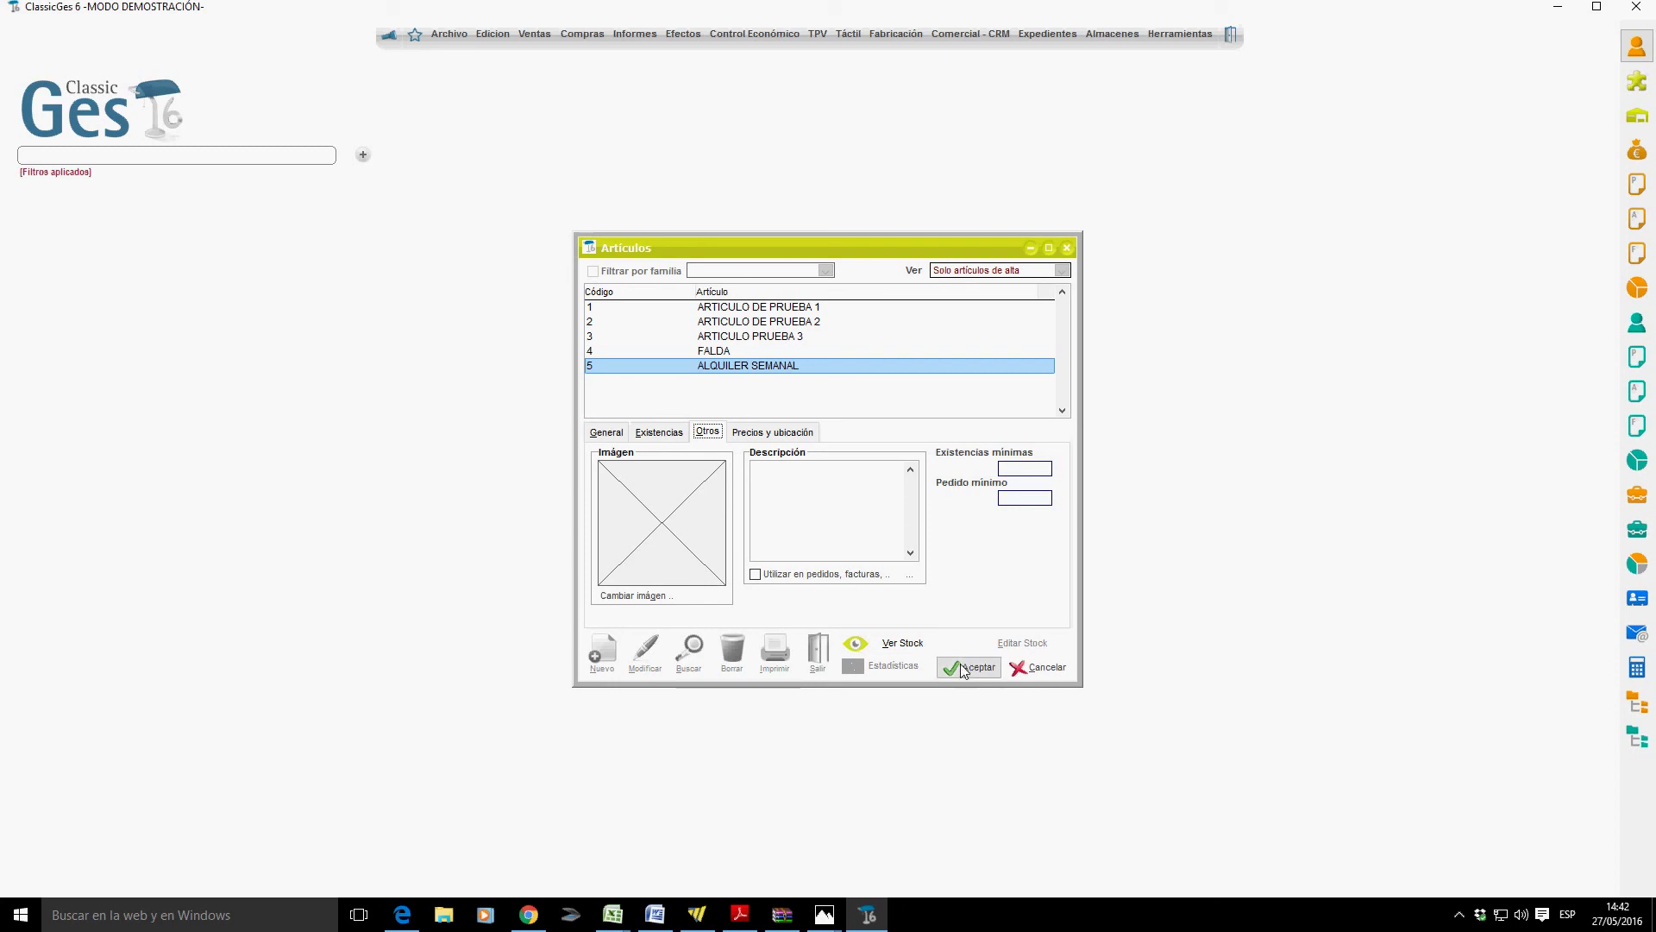
{"action": "left_click", "coordinate": [818, 522]}
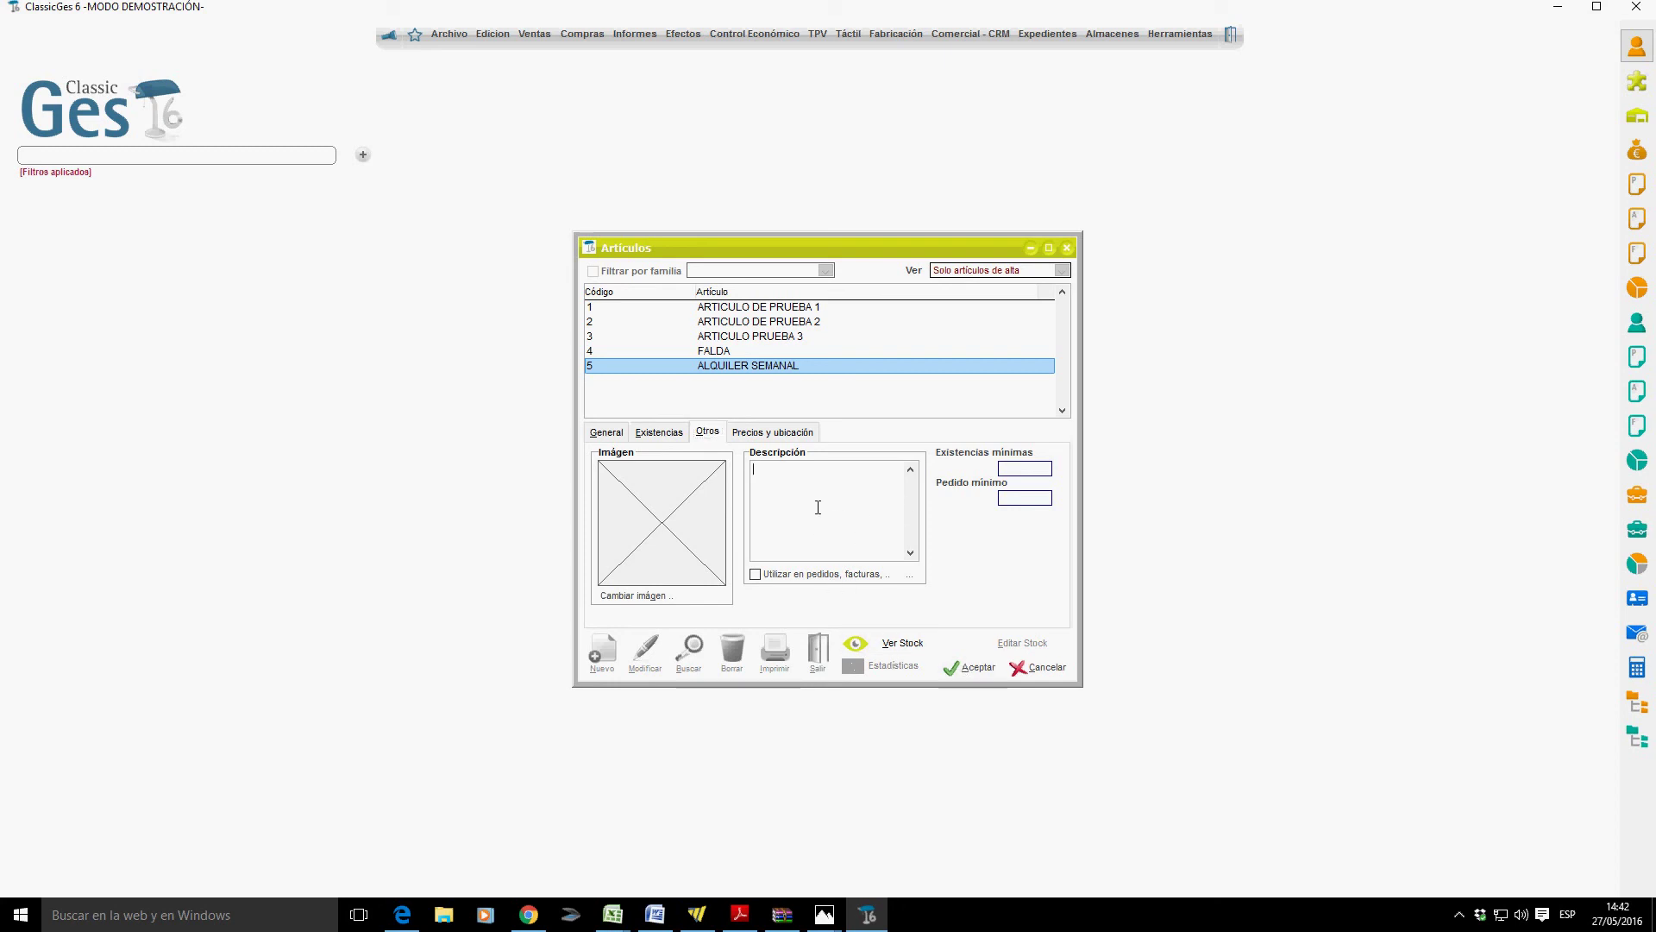
{"action": "type", "text": "APTICULO DESCATALOGADO"}
{"action": "key", "text": "Tab"}
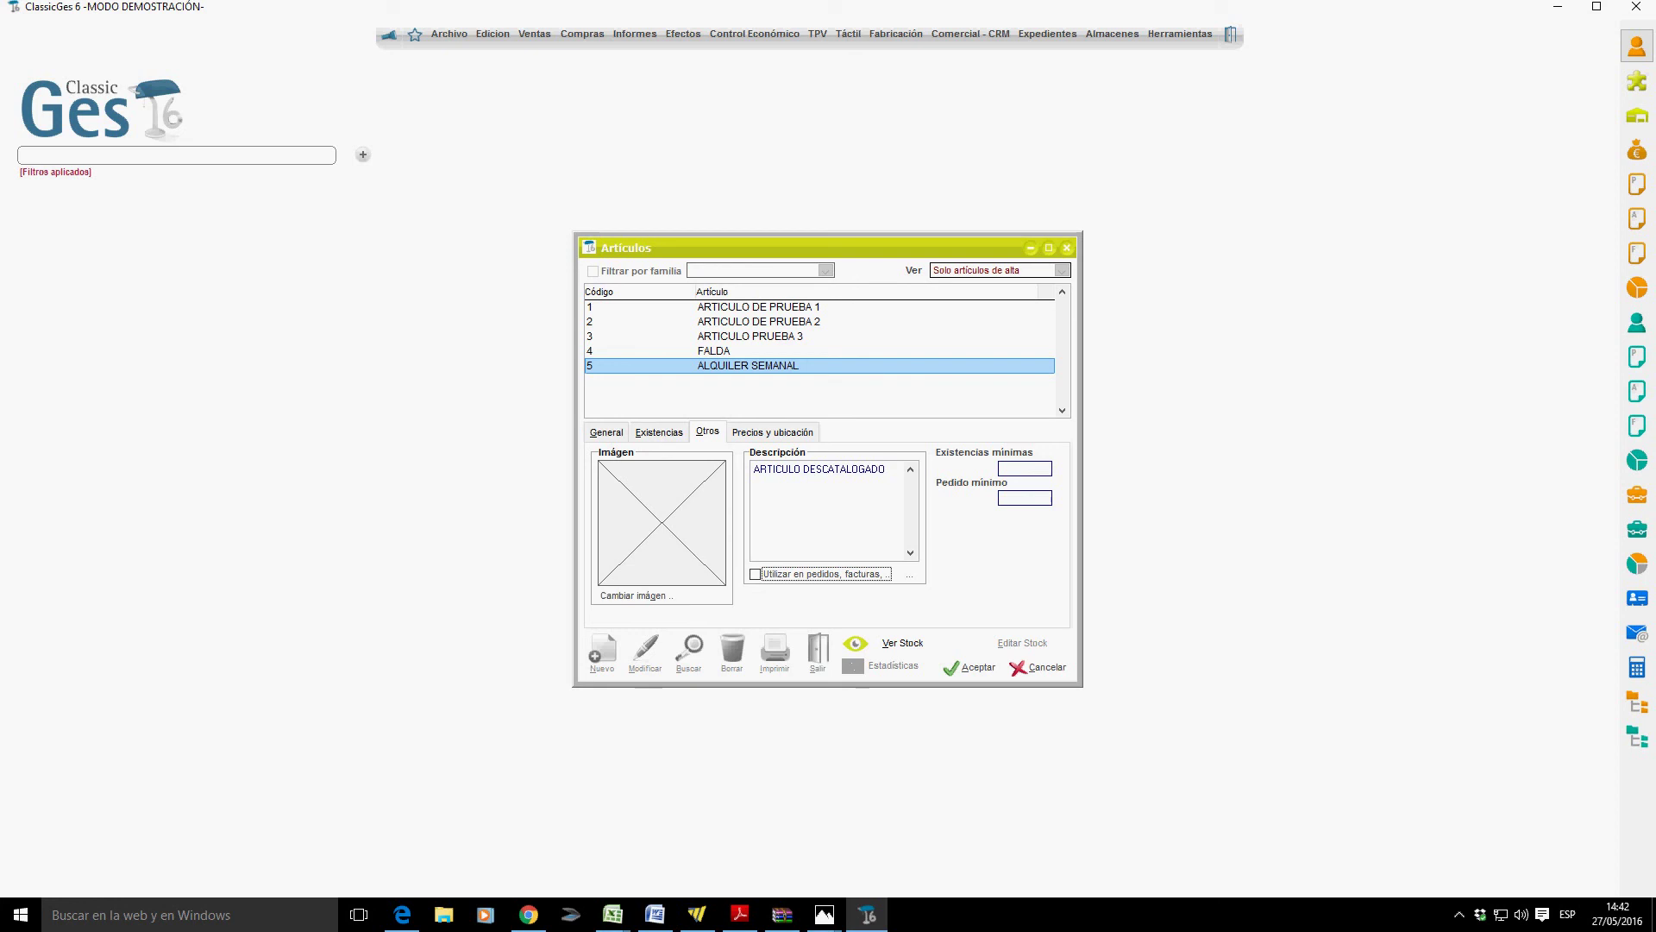
{"action": "left_click", "coordinate": [1024, 469]}
{"action": "type", "text": "3"}
{"action": "double_click", "coordinate": [1039, 499]}
{"action": "type", "text": "5"}
{"action": "key", "text": "Tab"}
{"action": "left_click", "coordinate": [804, 433]}
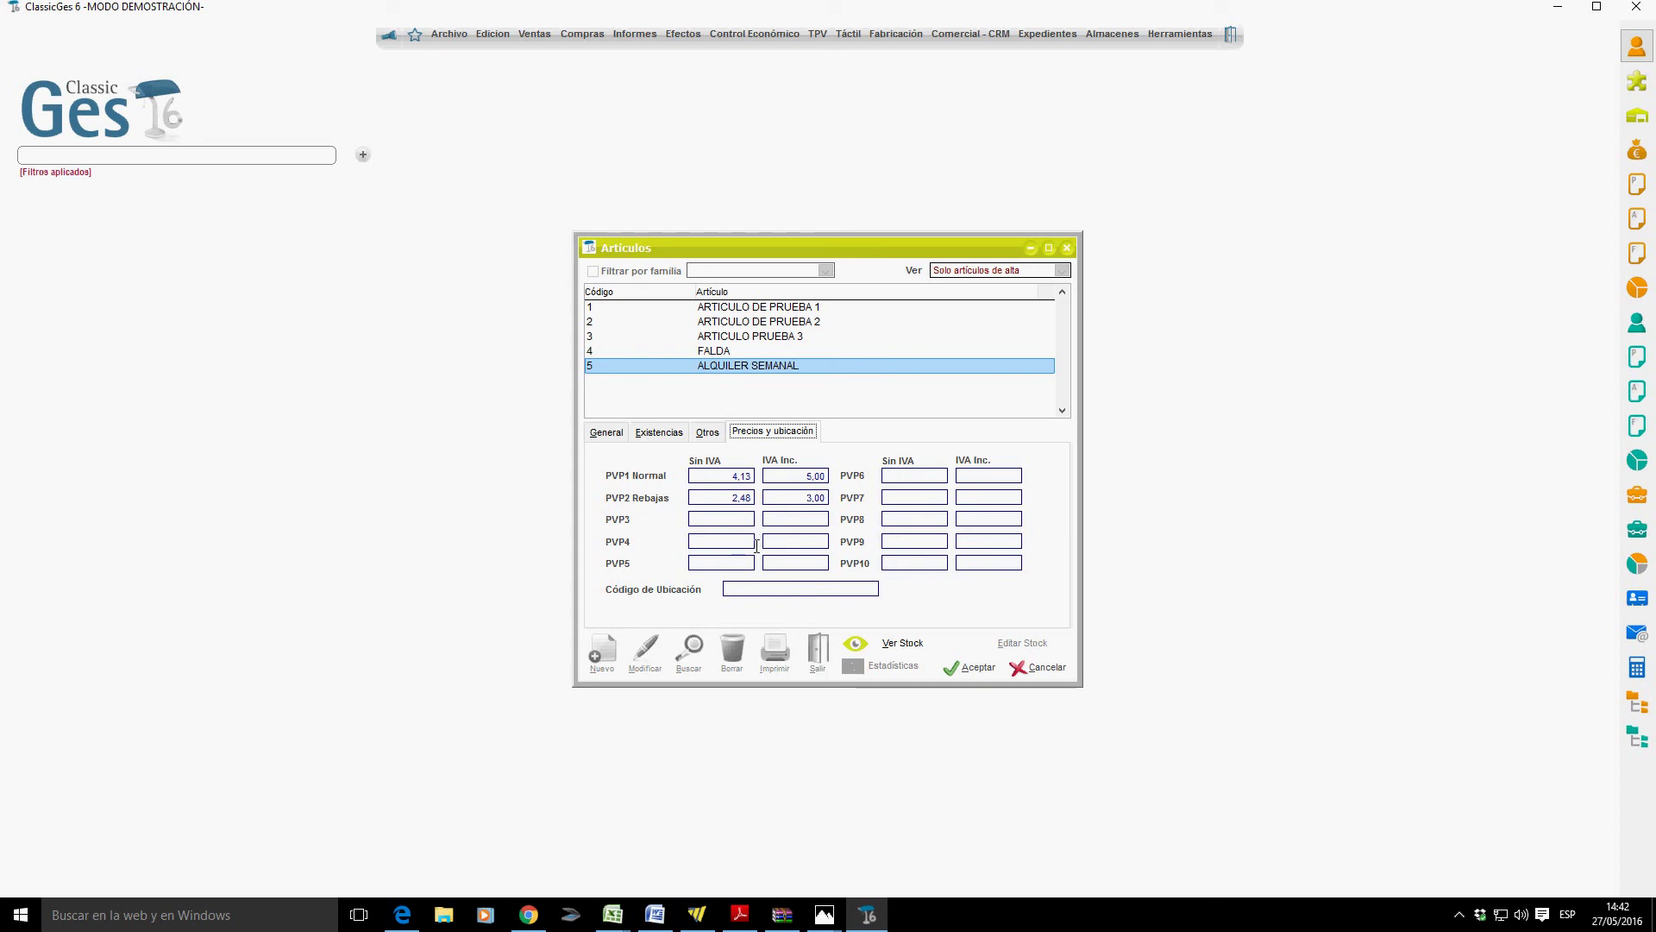
Save article 6 with location code P3F2A1, then display ARTICULO DE PRUEBA 1's general details.
{"action": "left_click", "coordinate": [771, 597]}
{"action": "type", "text": "P3F2A1"}
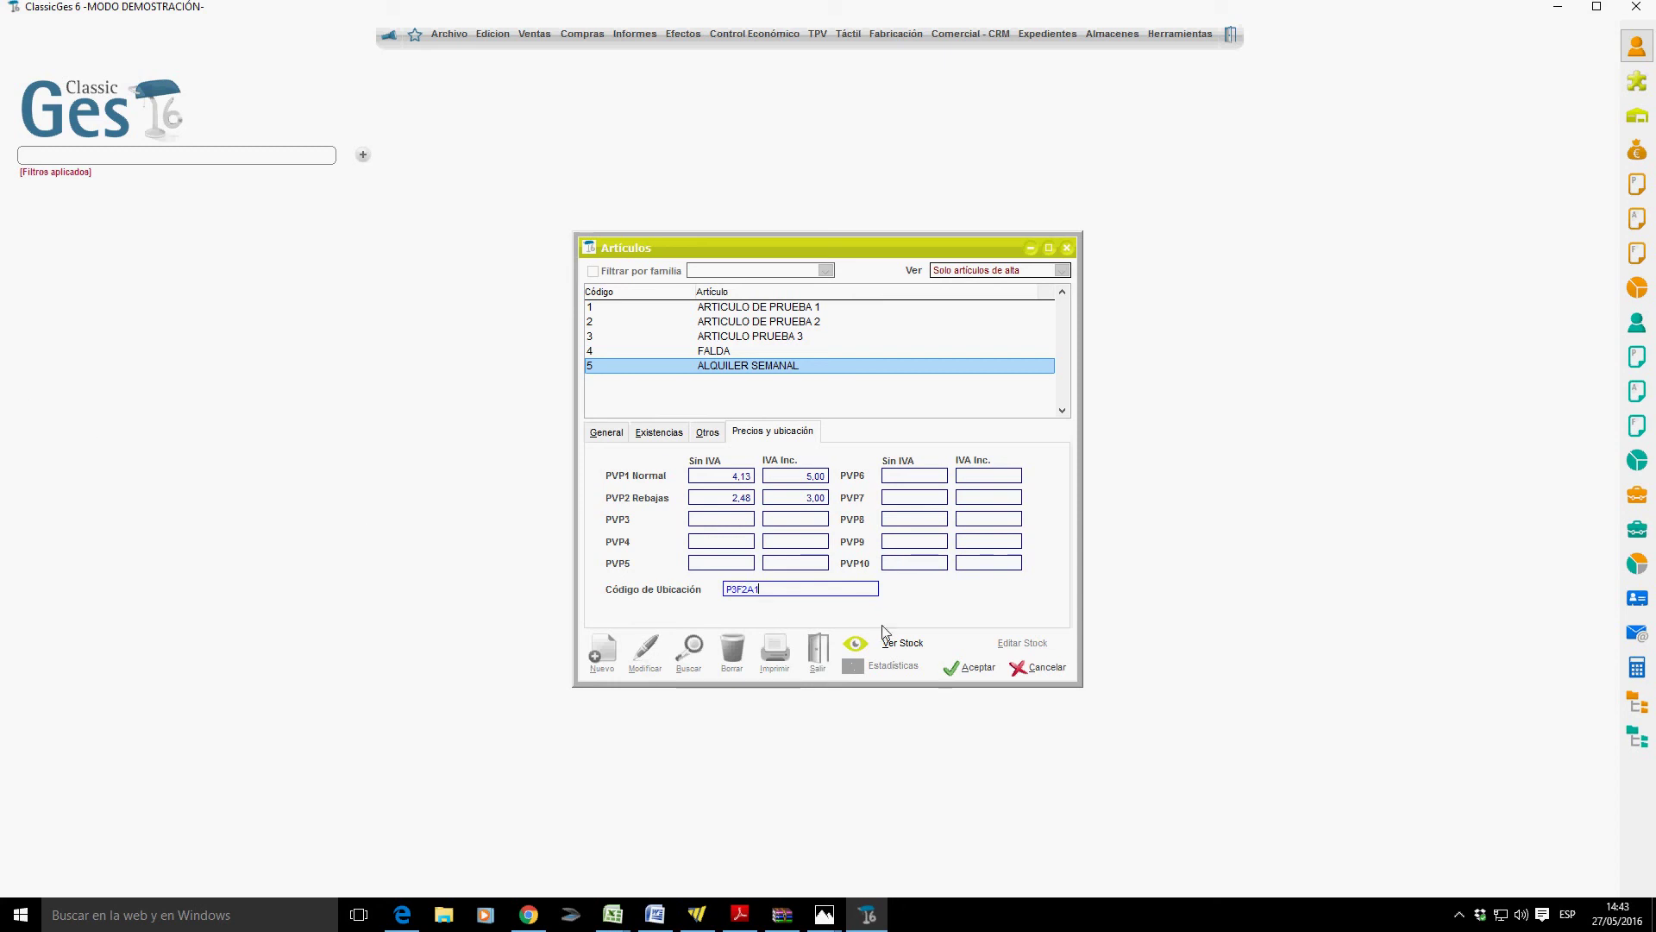
{"action": "left_click", "coordinate": [951, 670]}
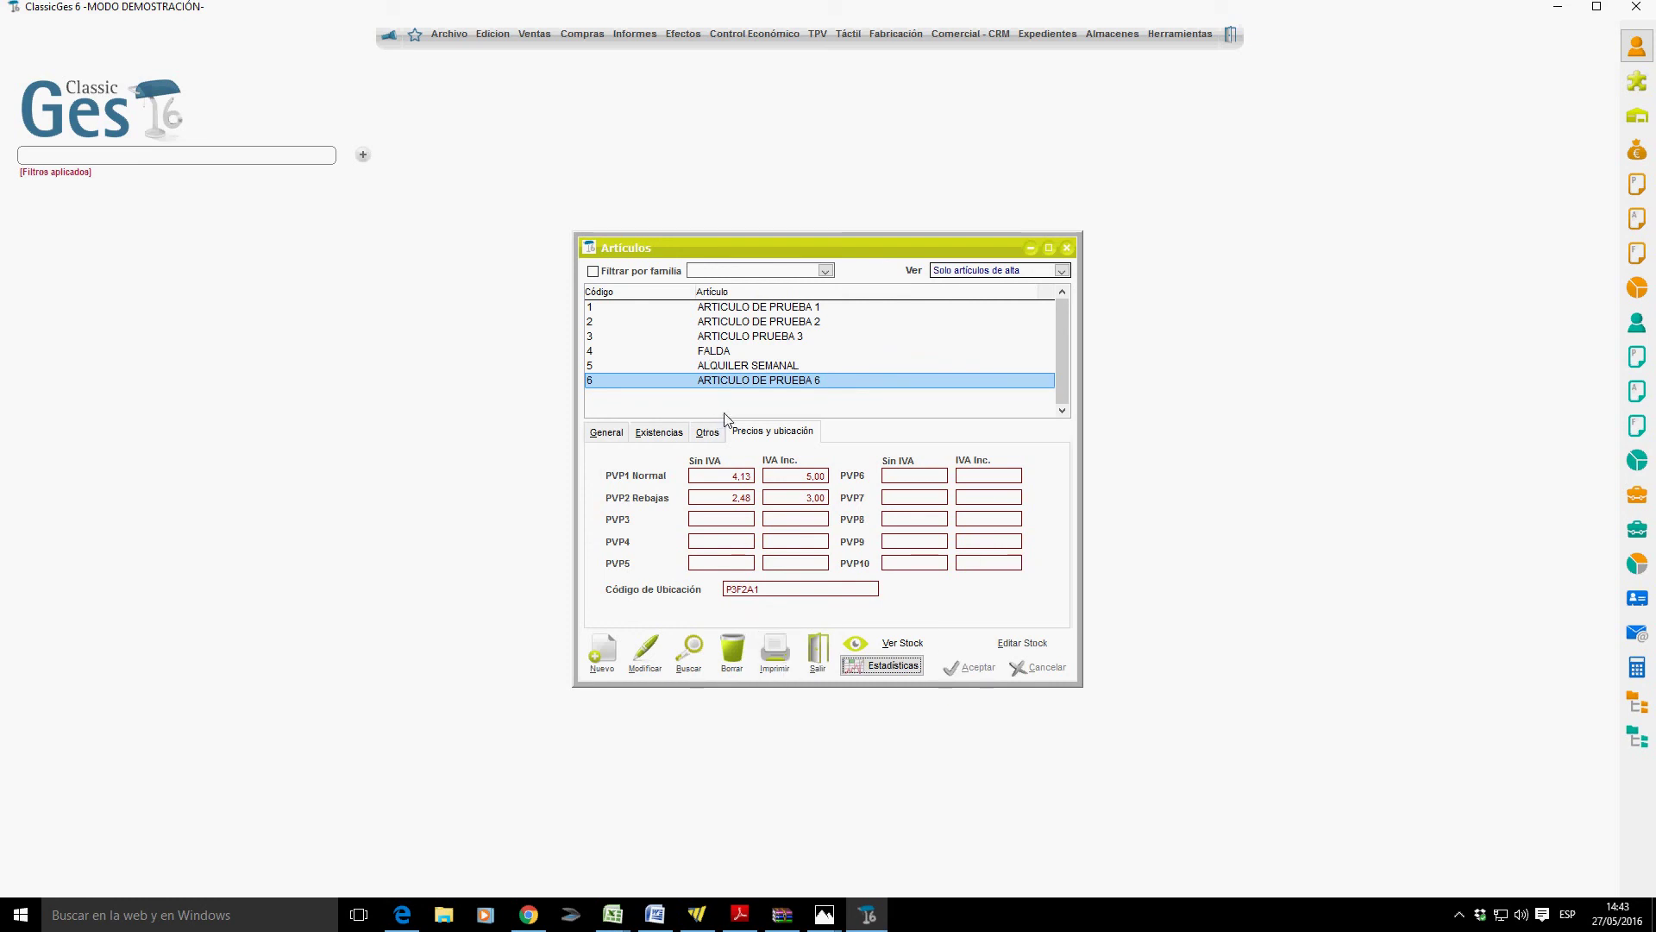
{"action": "left_click", "coordinate": [621, 433]}
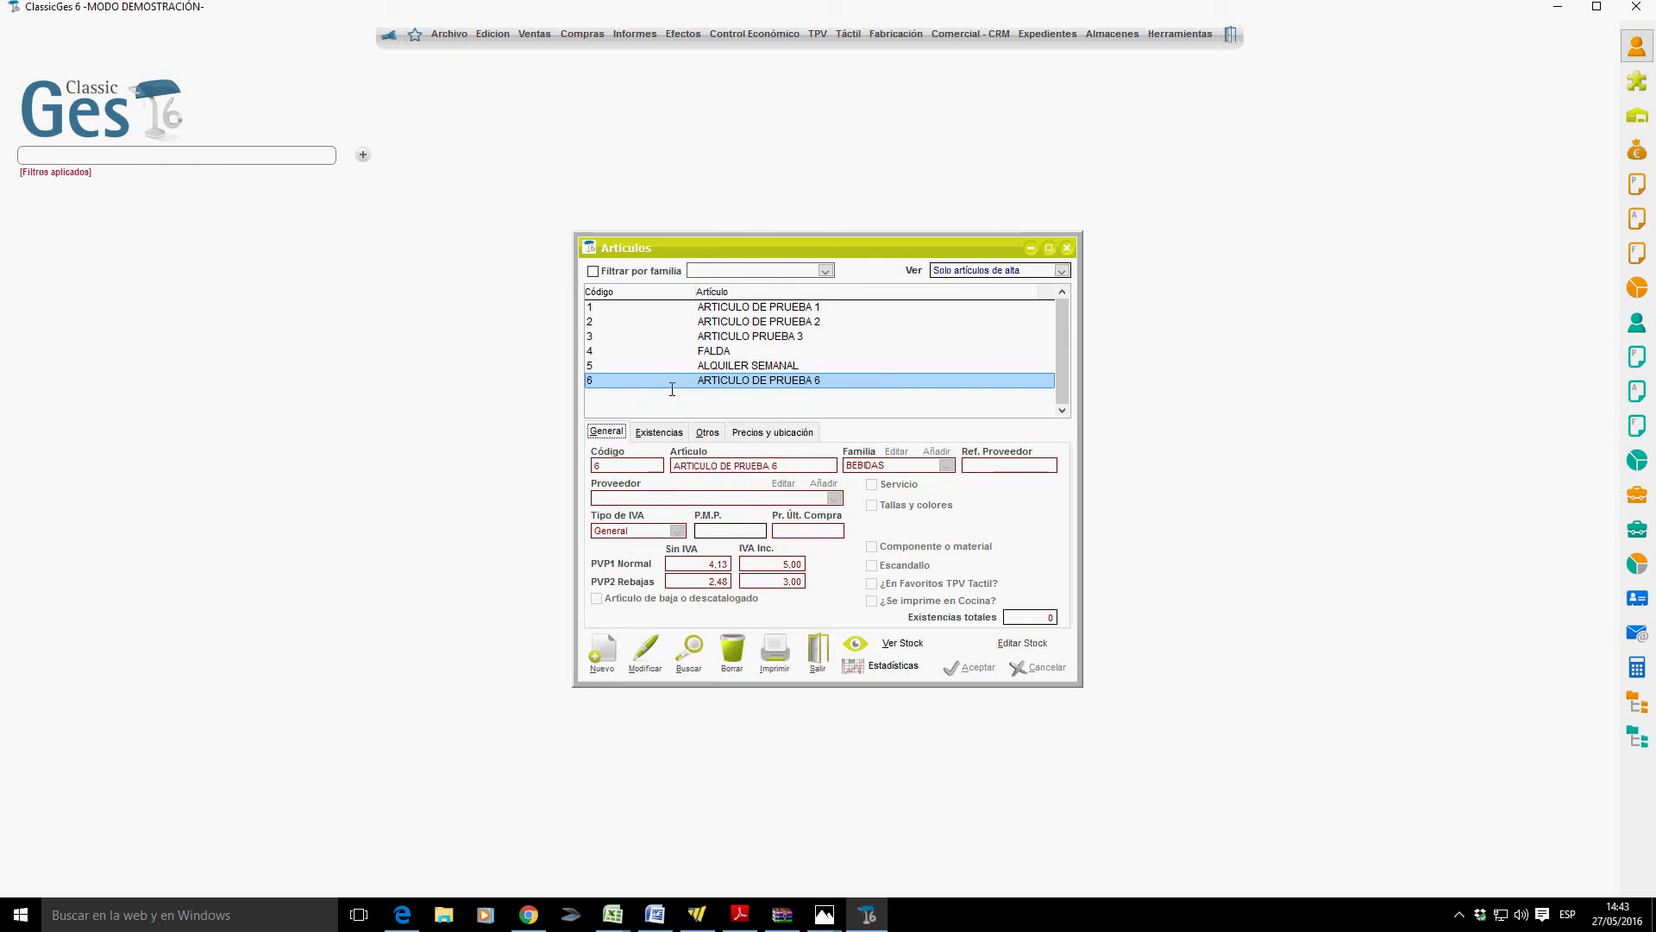
{"action": "left_click", "coordinate": [739, 311]}
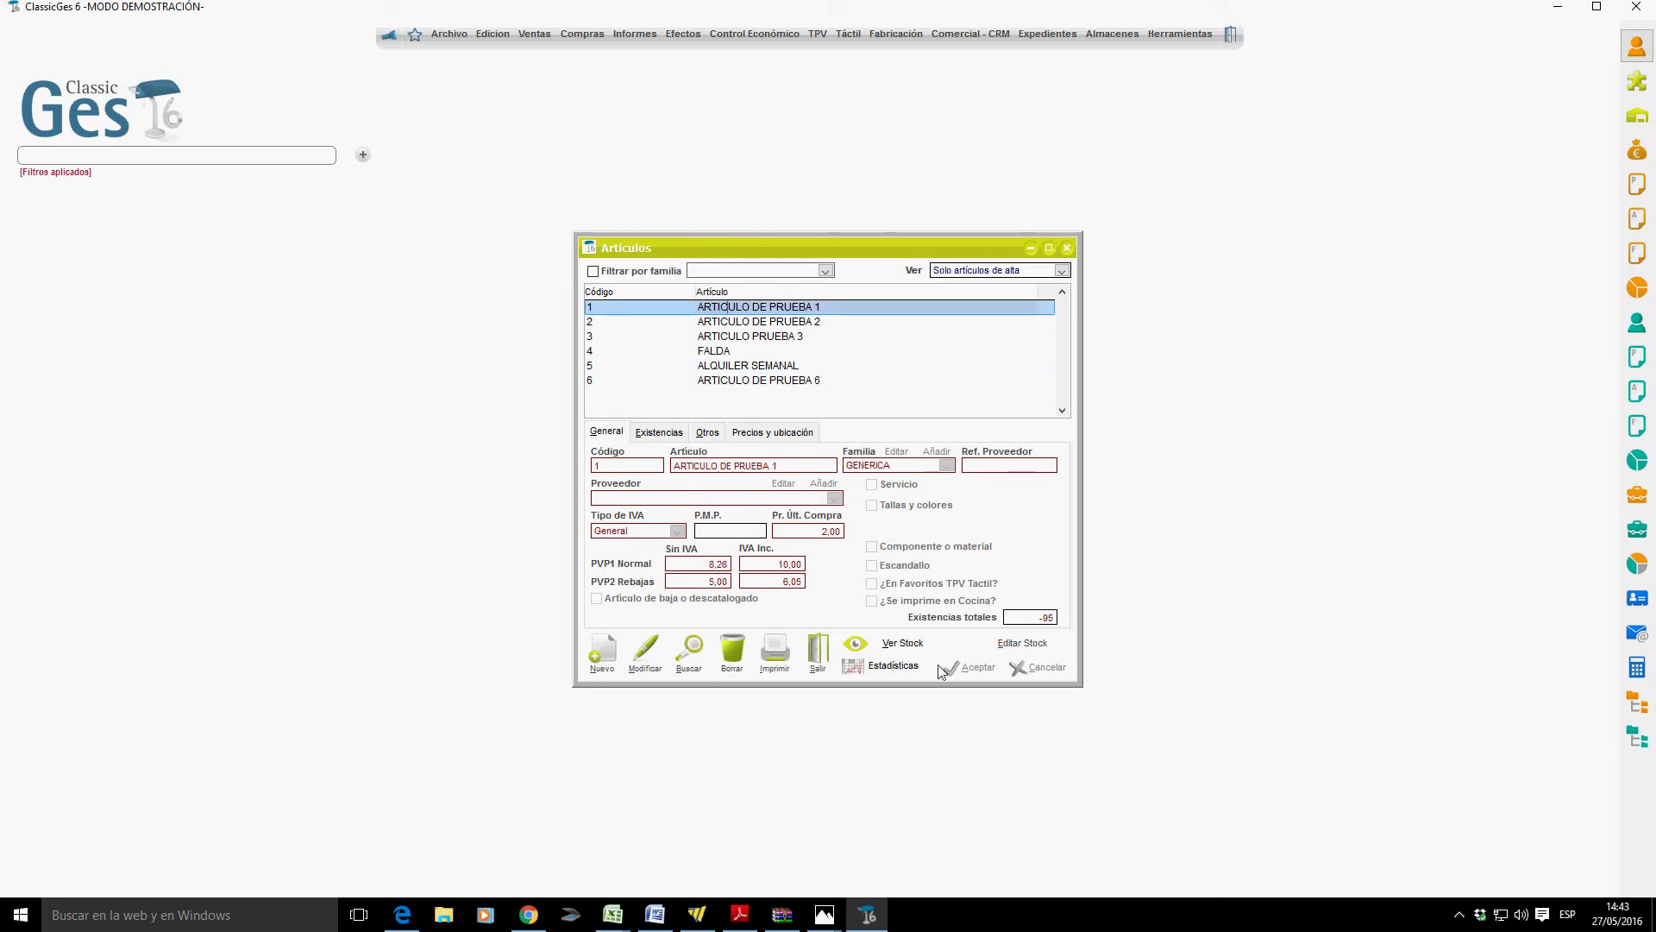
Put ARTICULO DE PRUEBA 1 into edit mode and bring up a blank new-supplier form.
{"action": "left_click", "coordinate": [647, 655]}
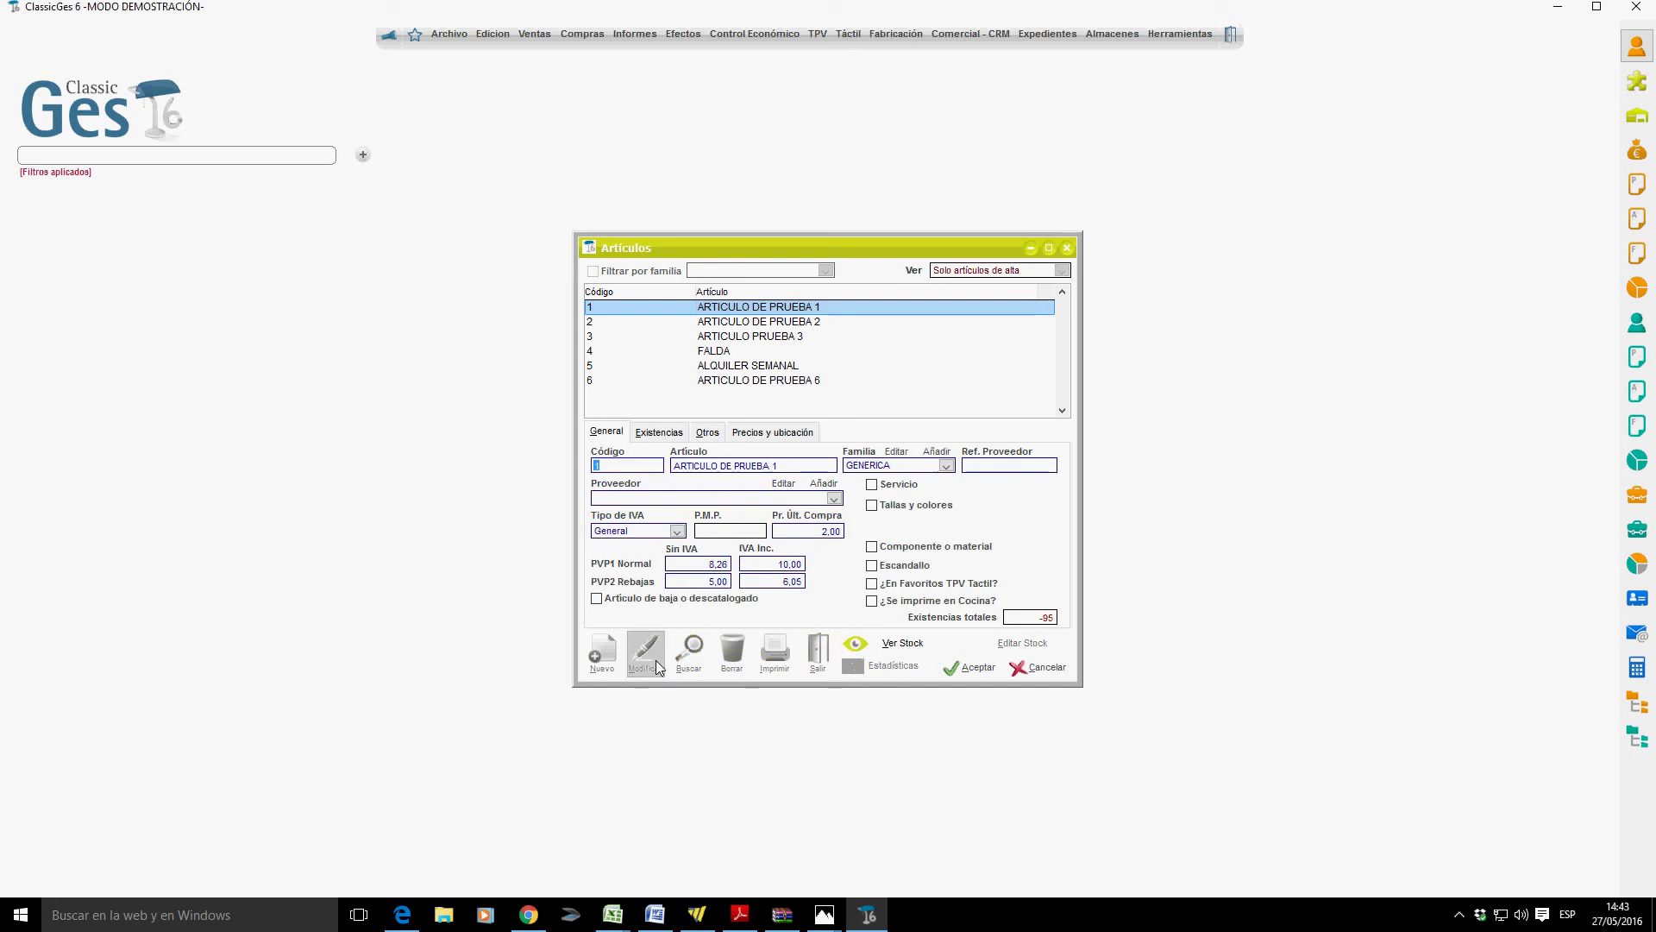
{"action": "left_click", "coordinate": [835, 500]}
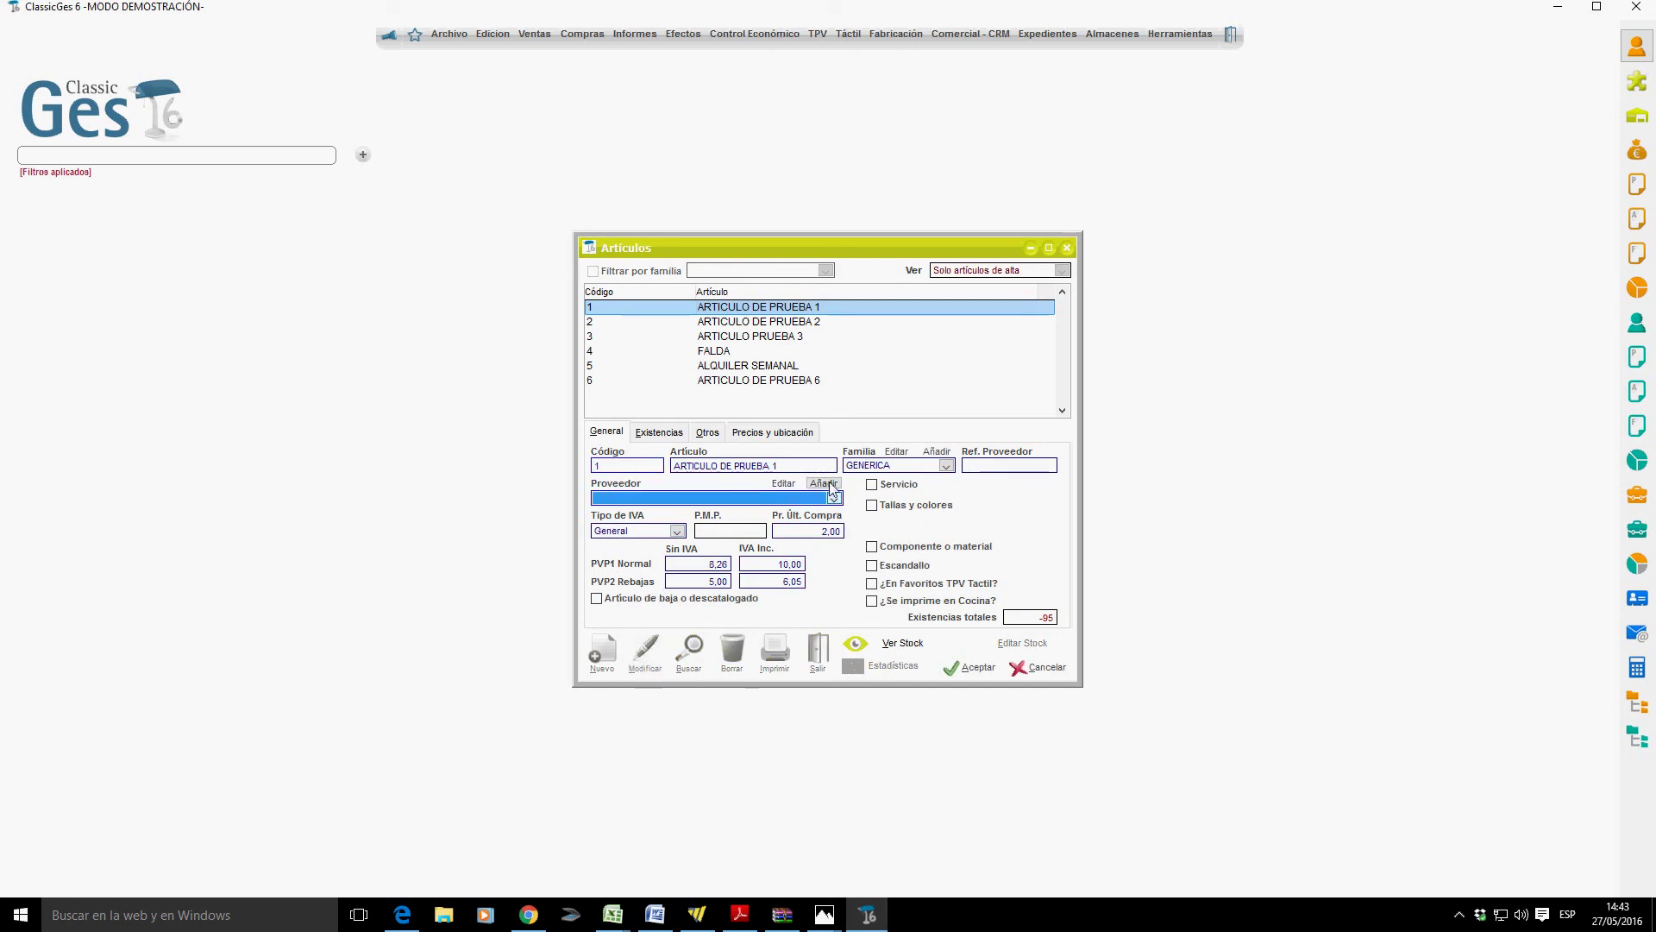
{"action": "left_click", "coordinate": [824, 484]}
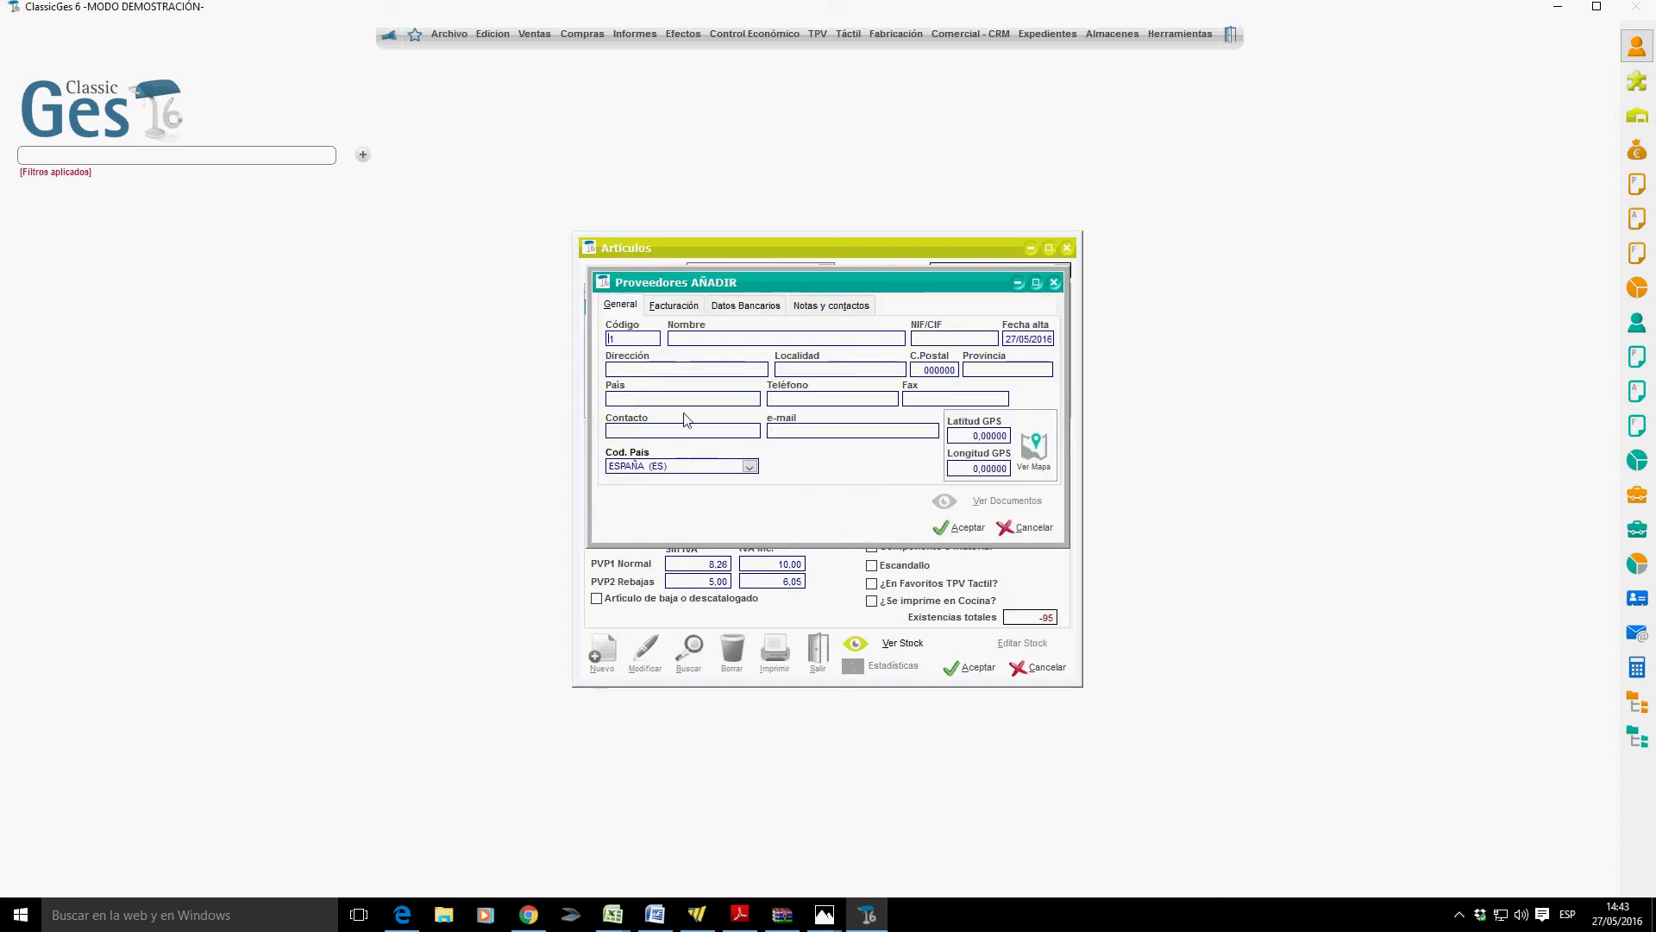
Add supplier GENERICO with its tax ID, assign it to ARTICULO DE PRUEBA 1, and view stock.
{"action": "left_click", "coordinate": [704, 346]}
{"action": "type", "text": "GENERICO"}
{"action": "key", "text": "Tab"}
{"action": "type", "text": "2525250525B"}
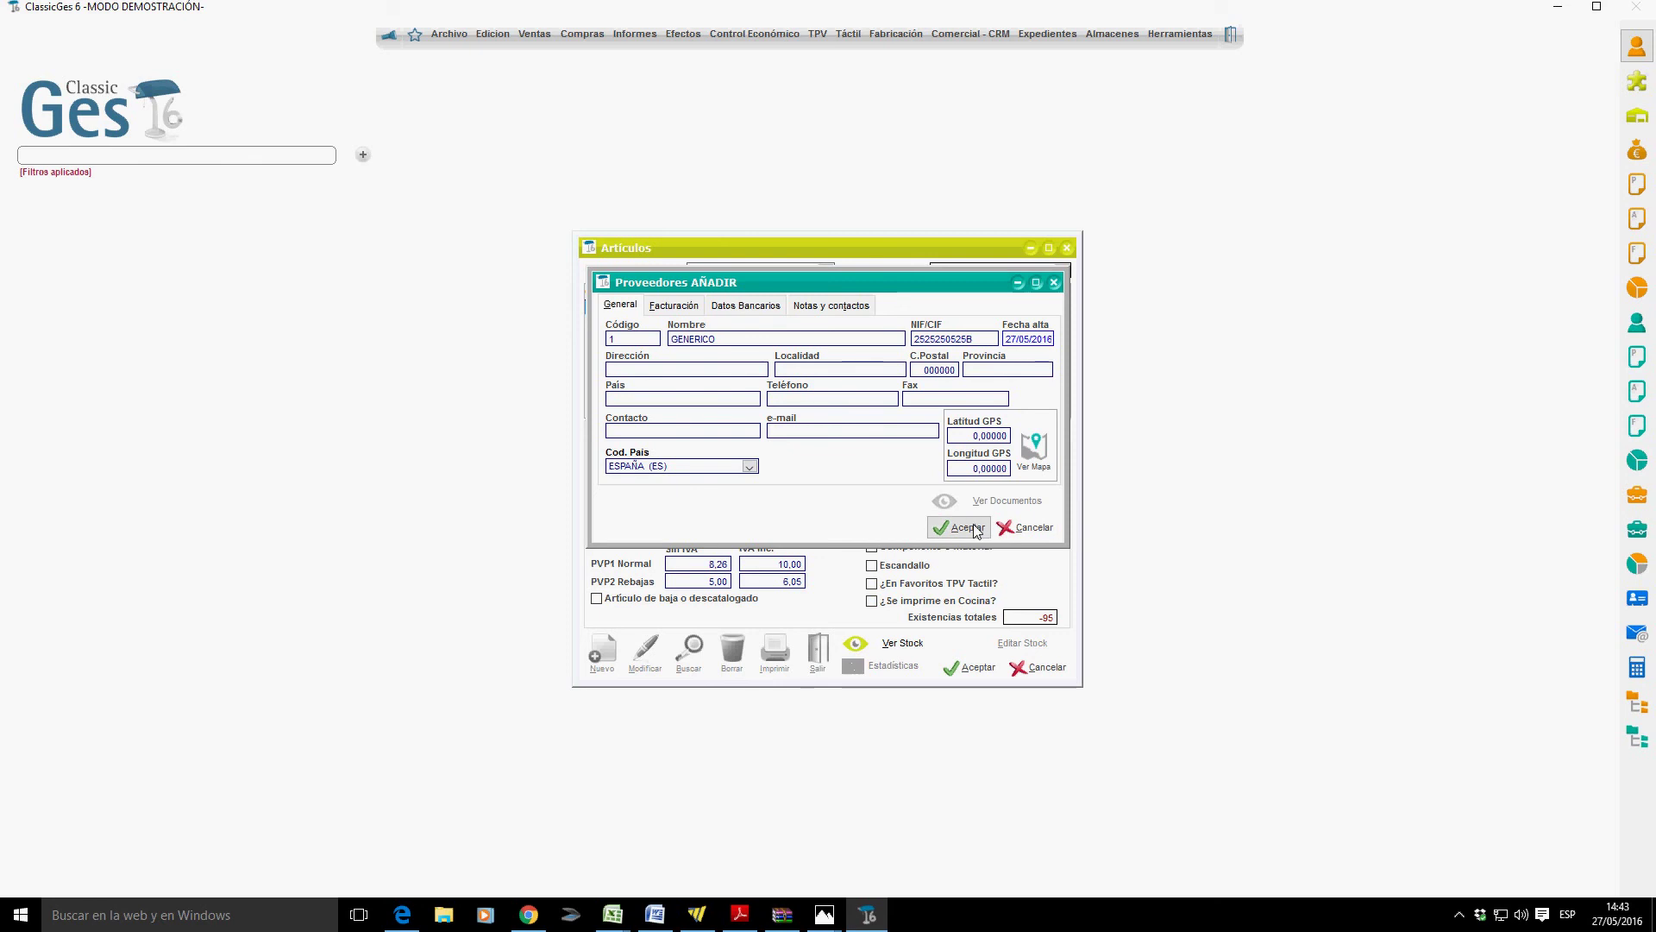
{"action": "left_click", "coordinate": [957, 527]}
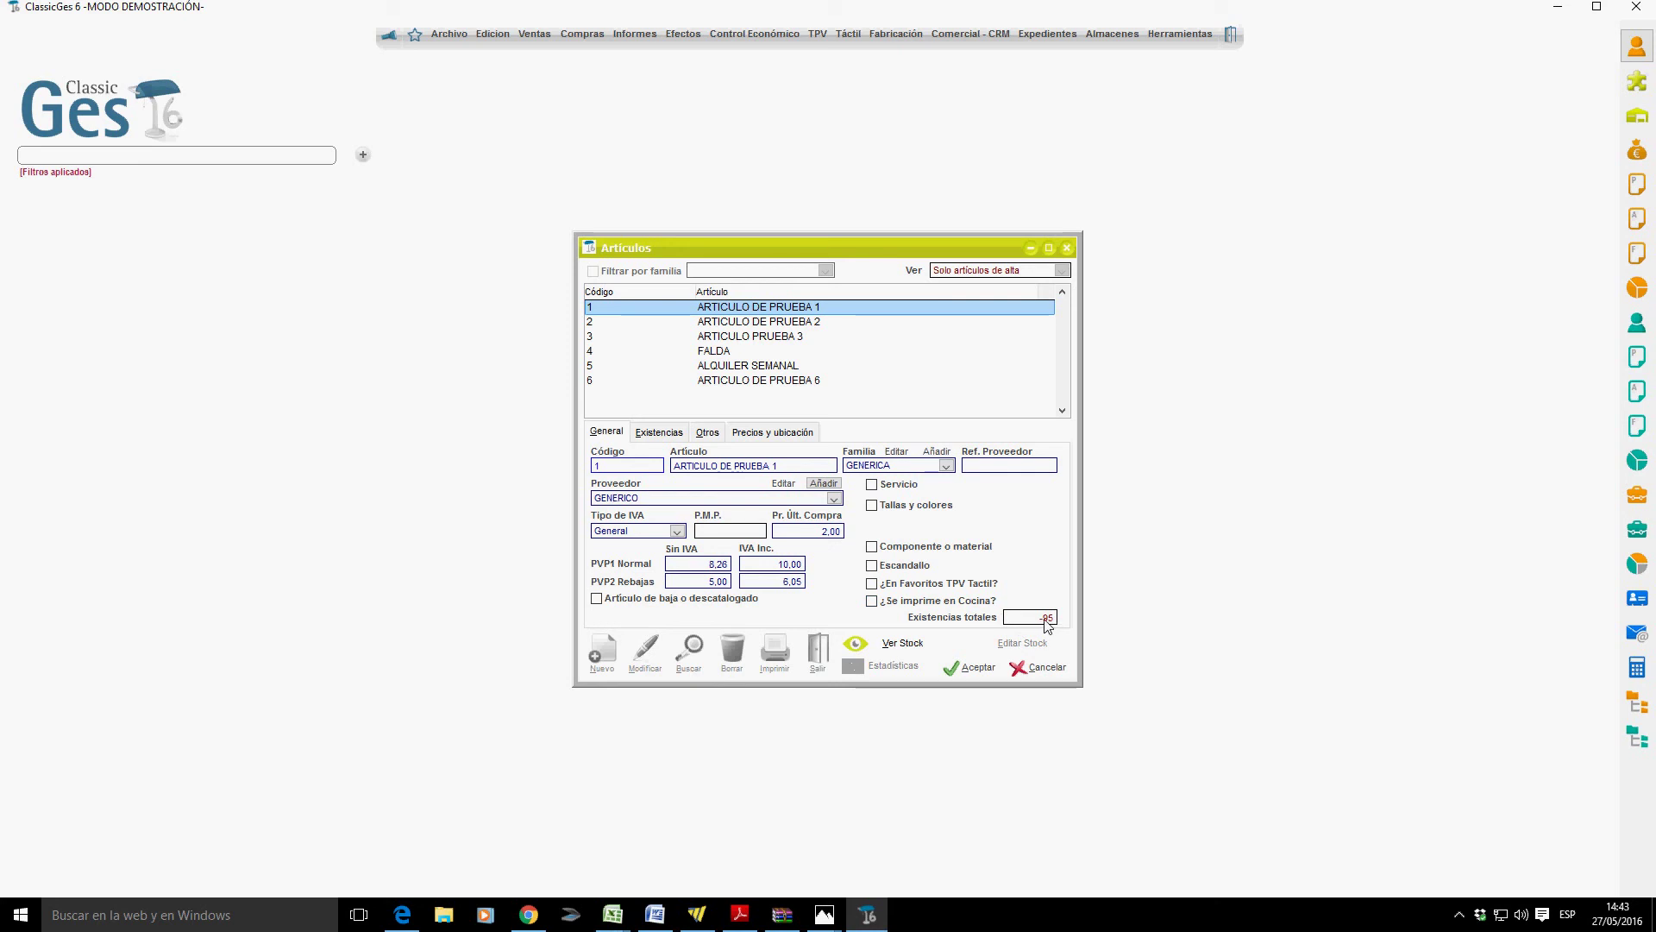
{"action": "left_click", "coordinate": [929, 647]}
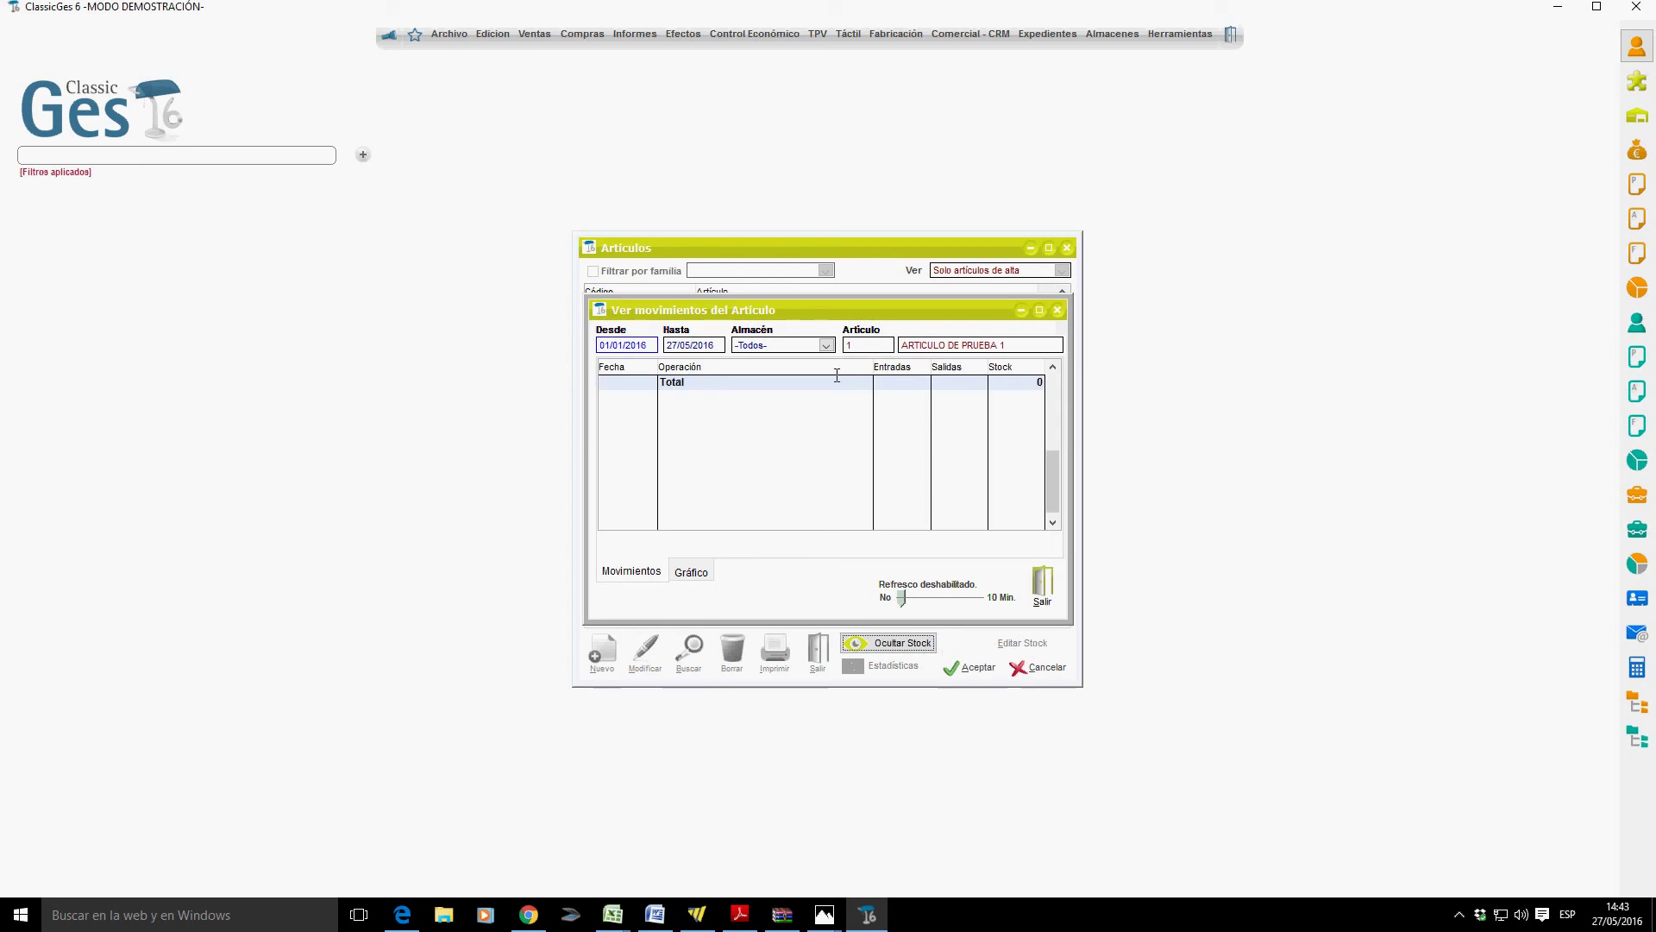
Close the stock movements panel, discard the article edits and close the Artículos window.
{"action": "left_click", "coordinate": [1039, 588]}
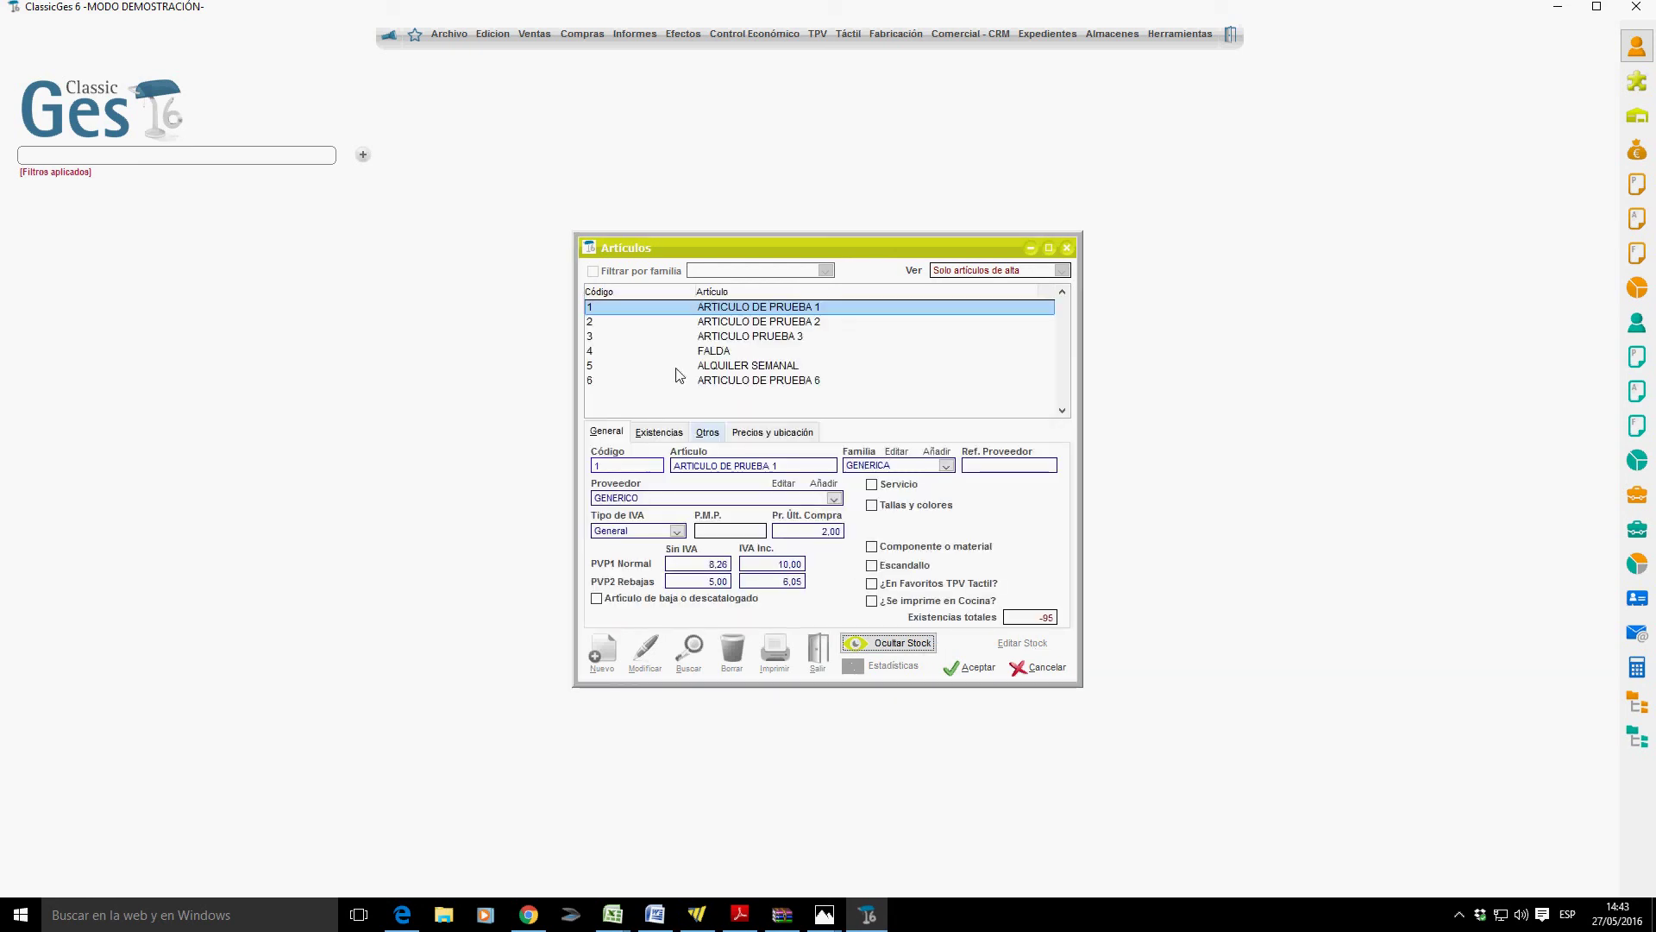
{"action": "left_click", "coordinate": [1022, 662]}
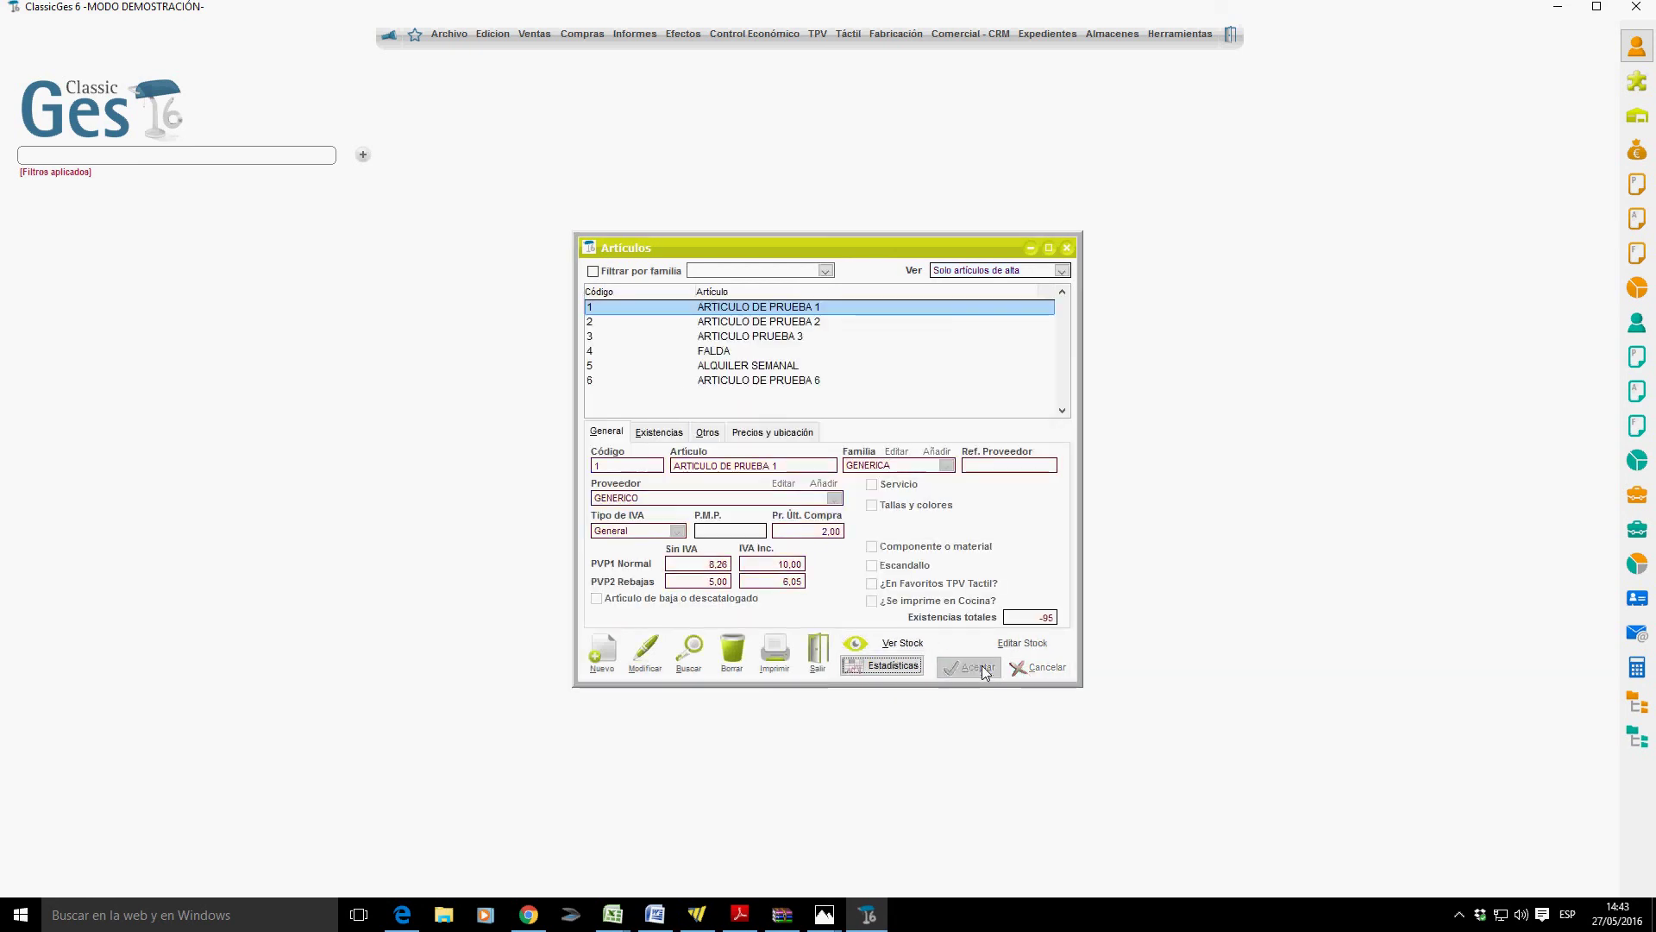
{"action": "left_click", "coordinate": [824, 671]}
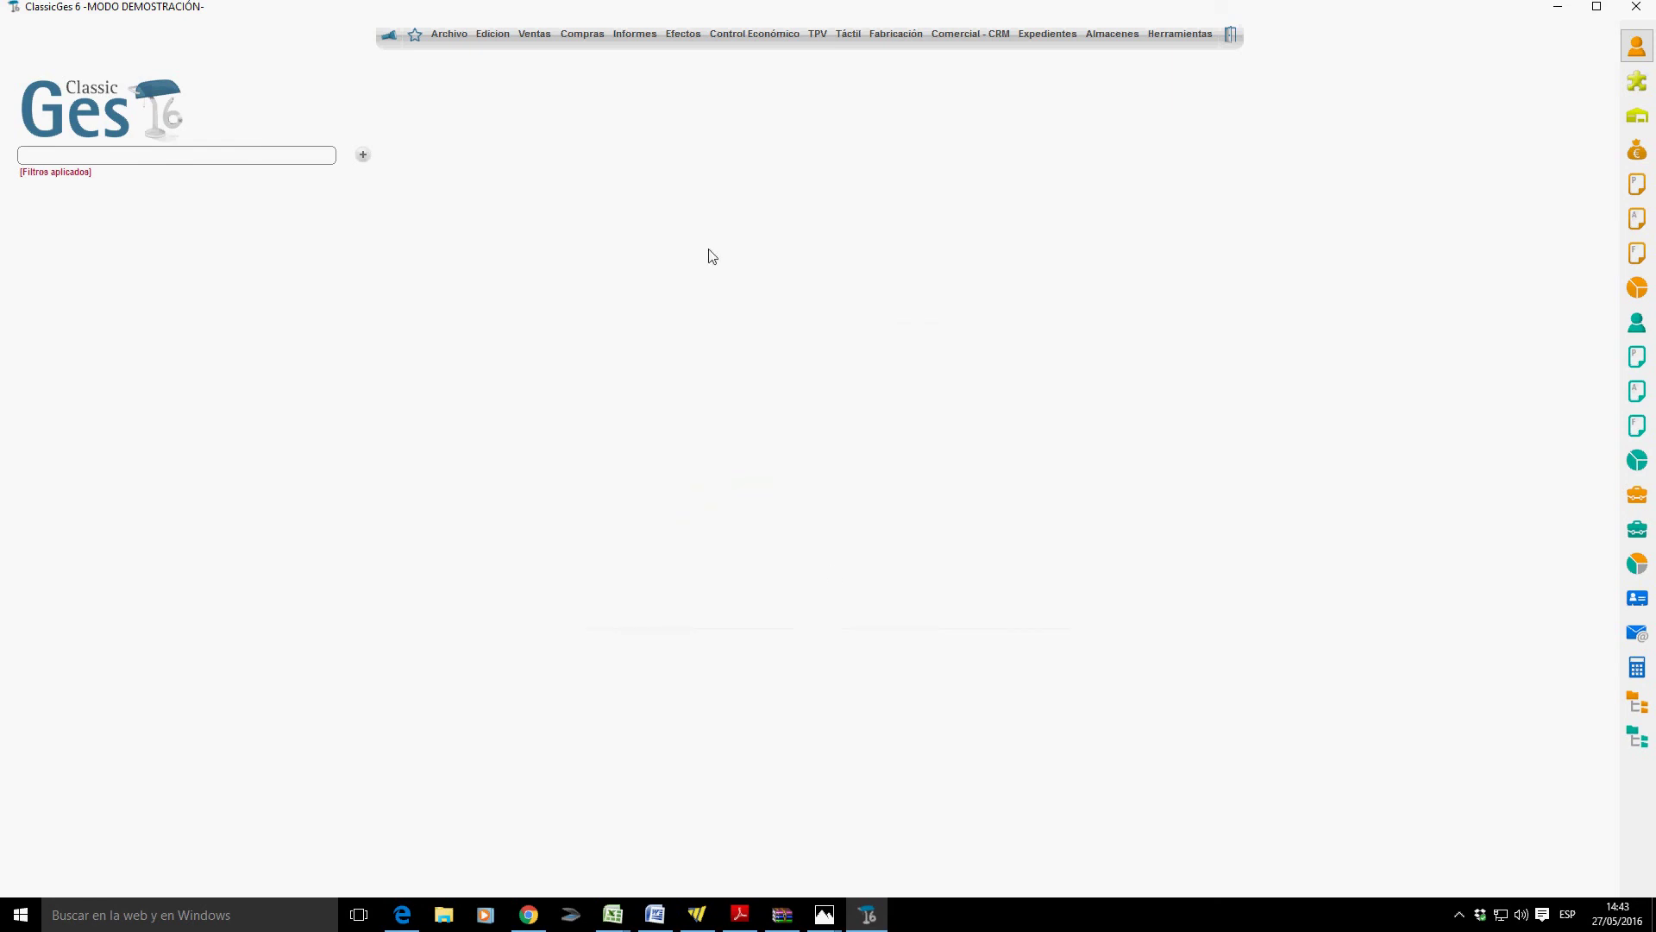
{"action": "left_click", "coordinate": [448, 34]}
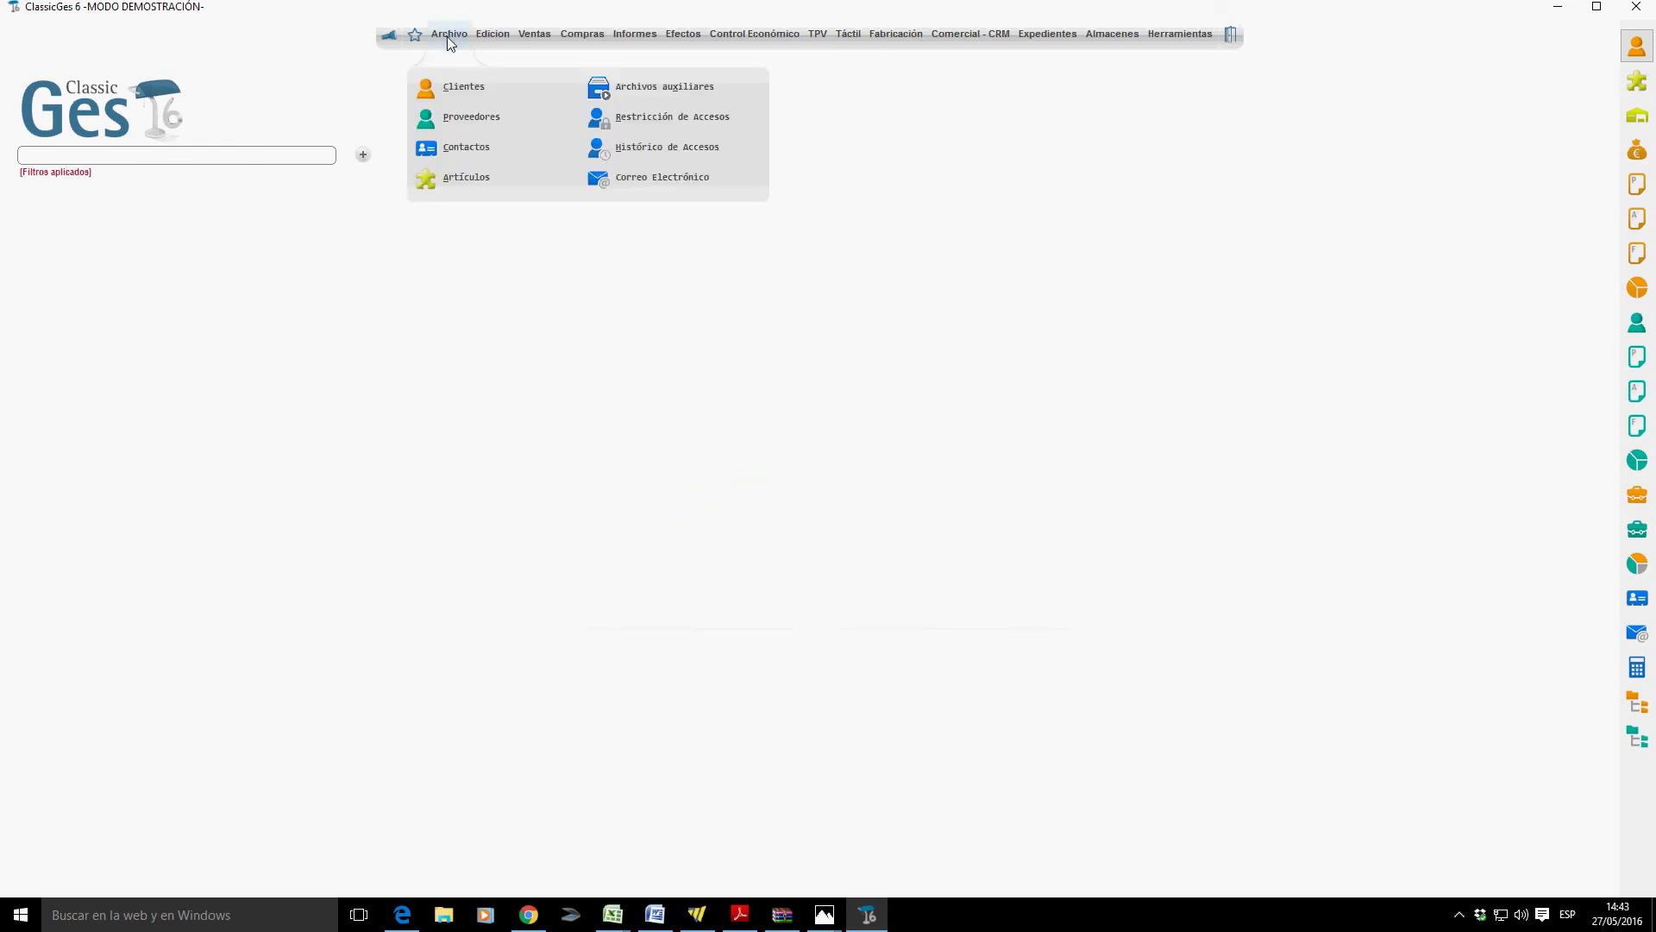
{"action": "left_click", "coordinate": [659, 92]}
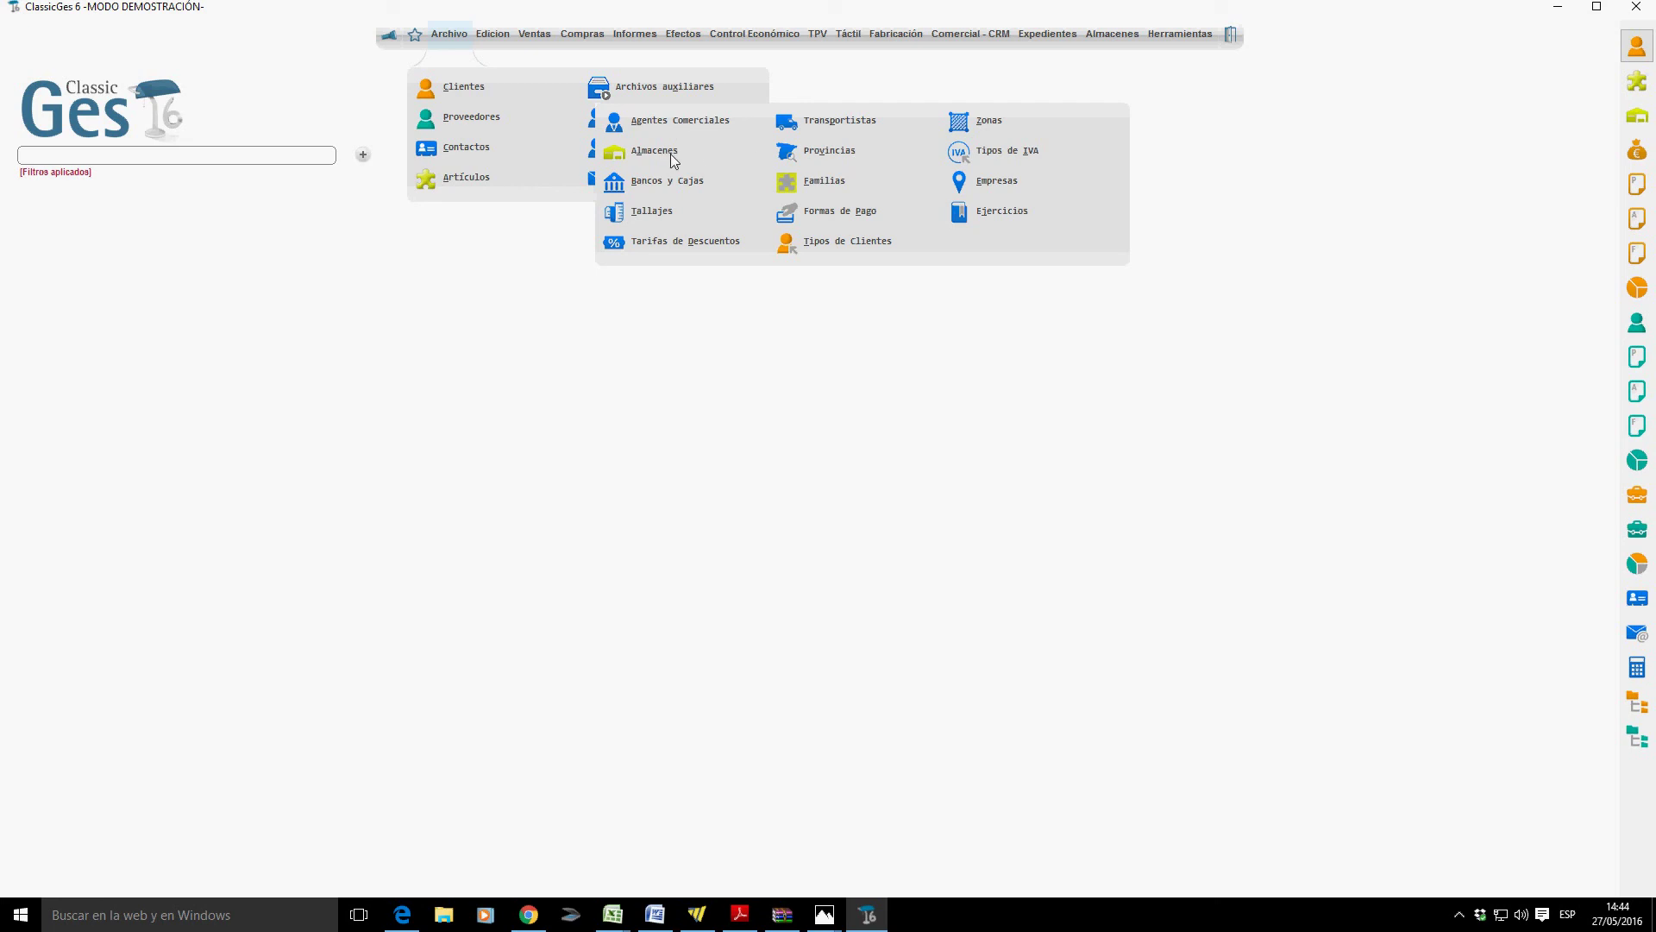
{"action": "left_click", "coordinate": [672, 152]}
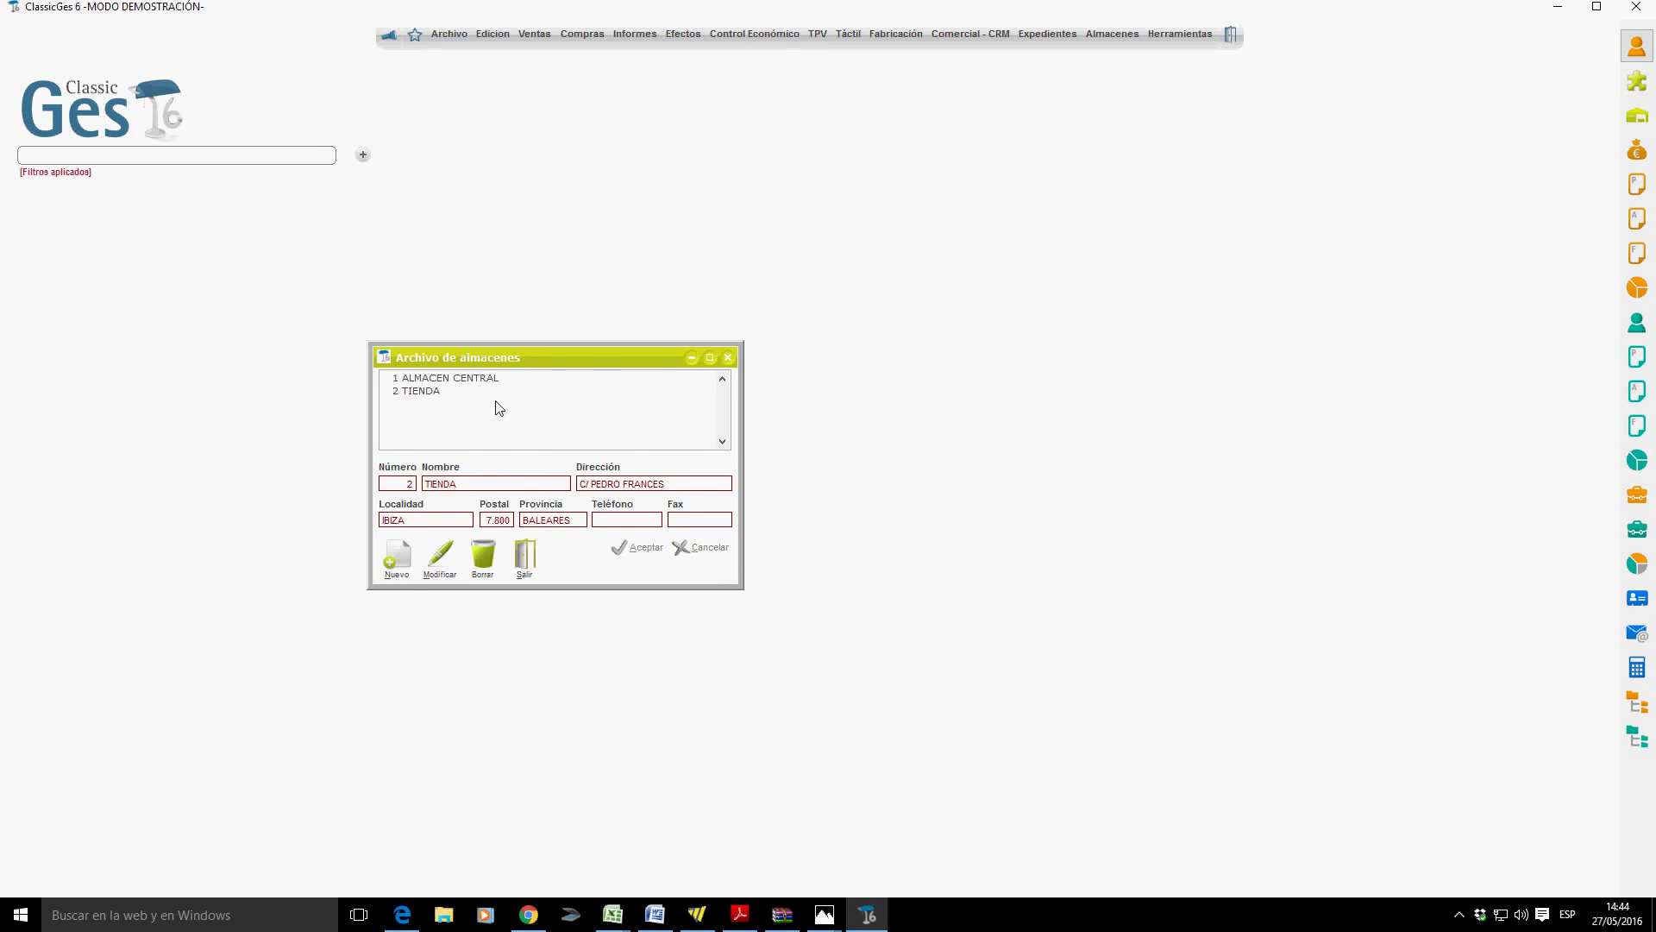
{"action": "left_click", "coordinate": [520, 556]}
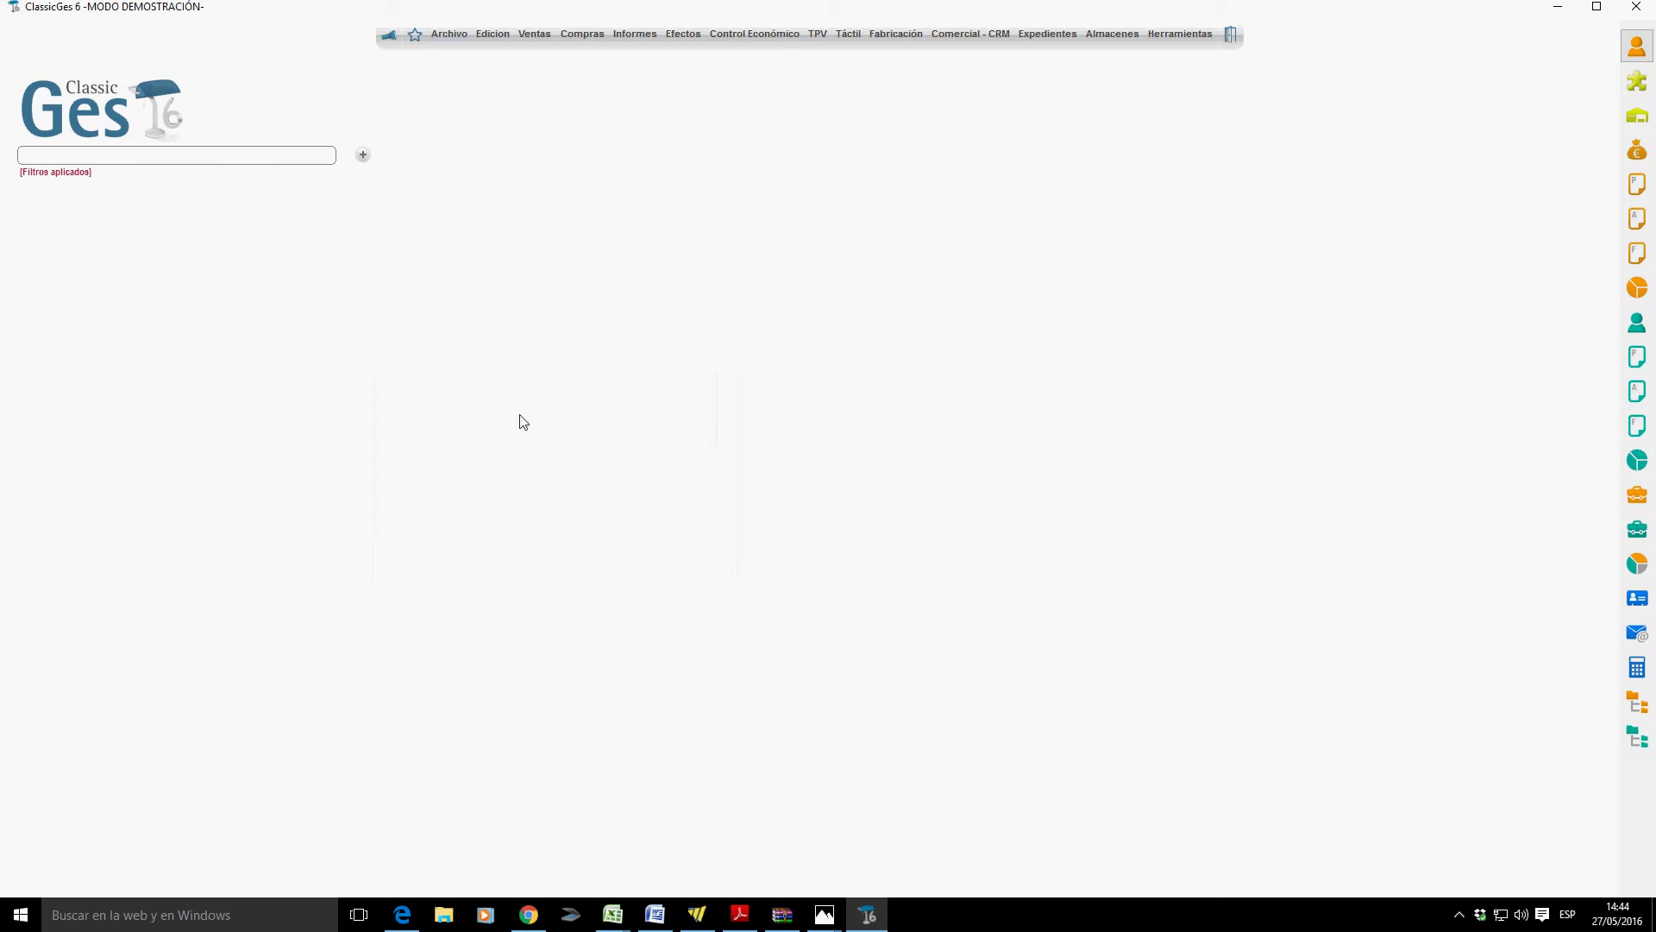
Open the article families records from the auxiliary master files.
{"action": "left_click", "coordinate": [450, 35]}
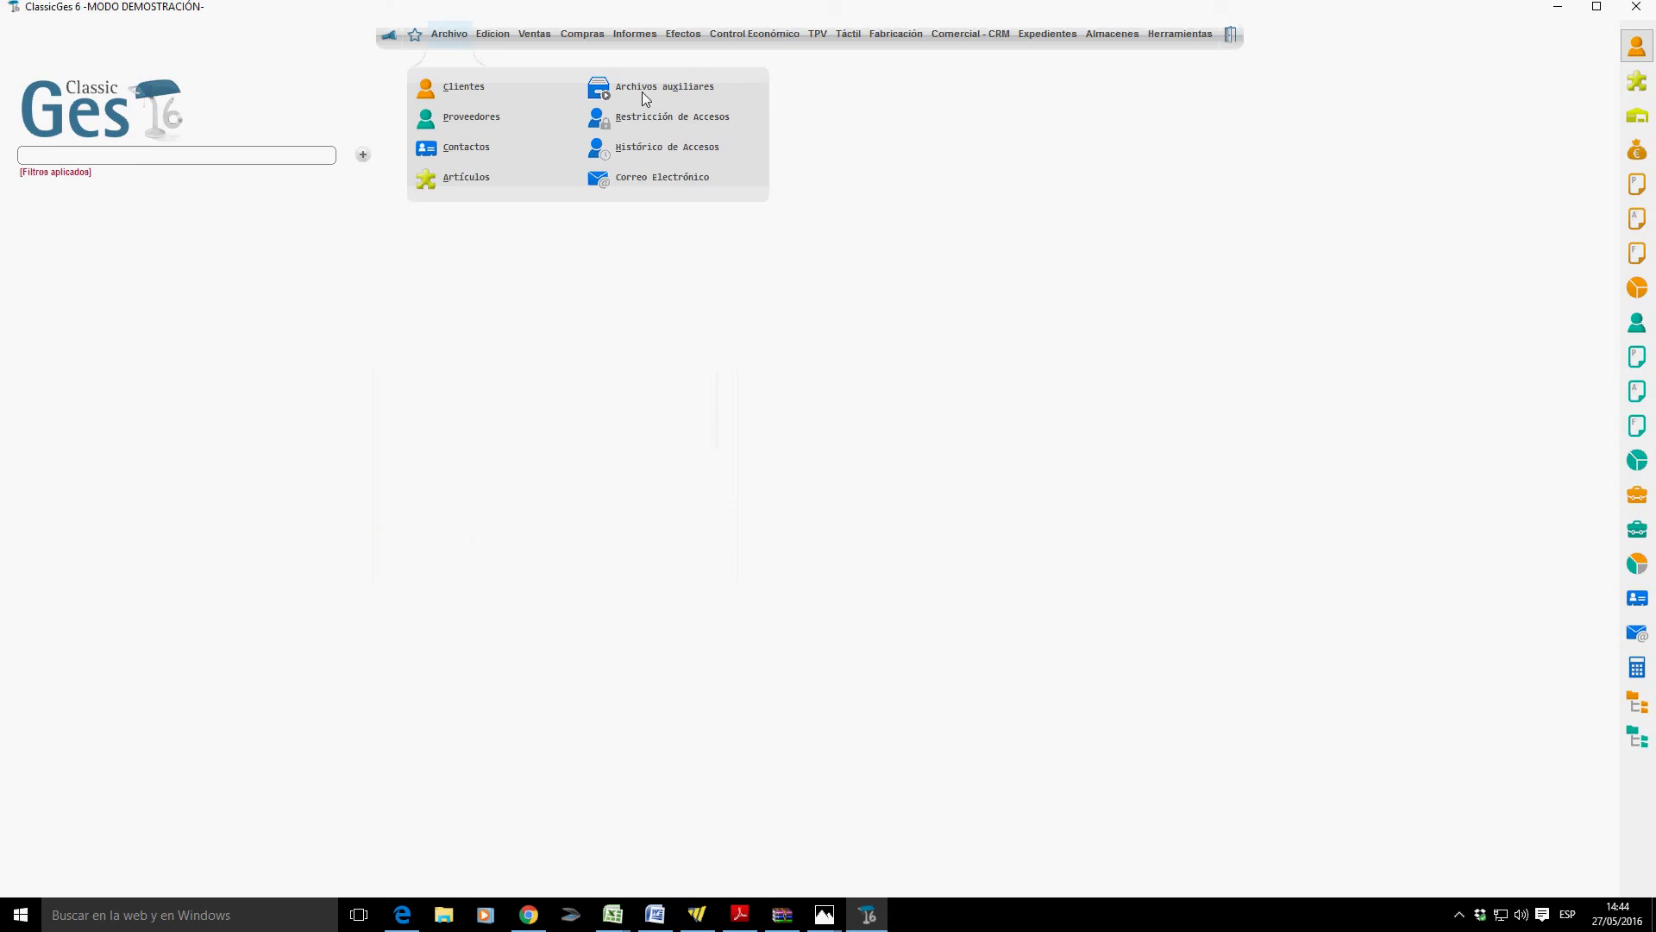
{"action": "left_click", "coordinate": [689, 91]}
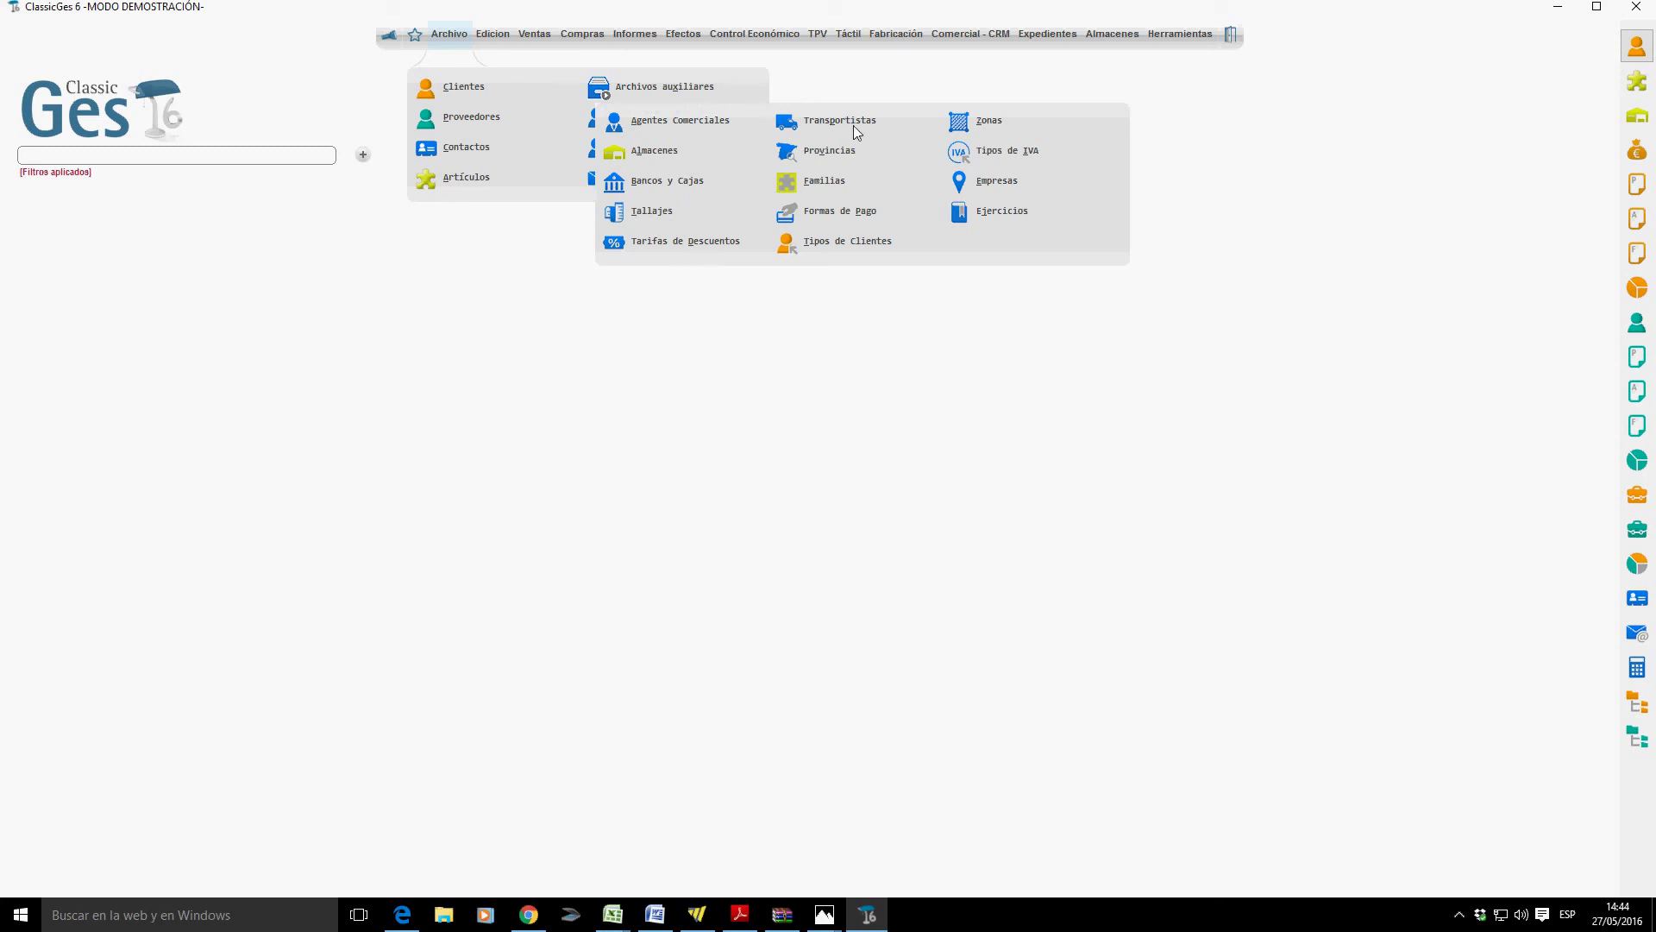
{"action": "left_click", "coordinate": [836, 181]}
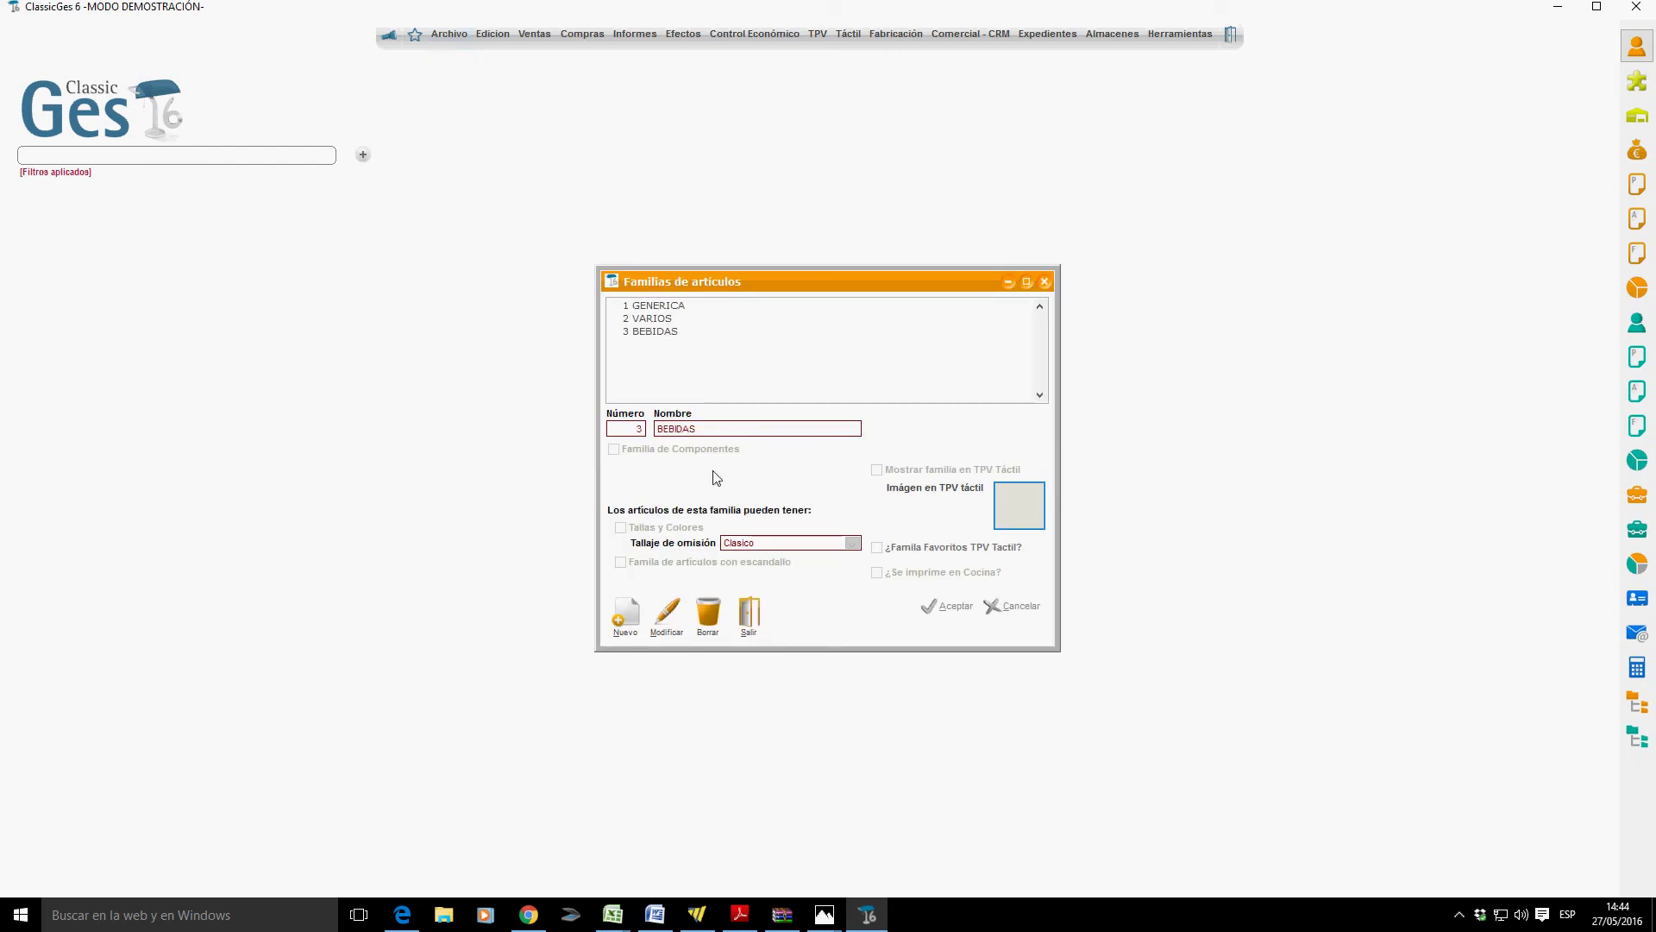
Add a new article family named ALIMENTACION, save it, and close the families window.
{"action": "left_click", "coordinate": [637, 619]}
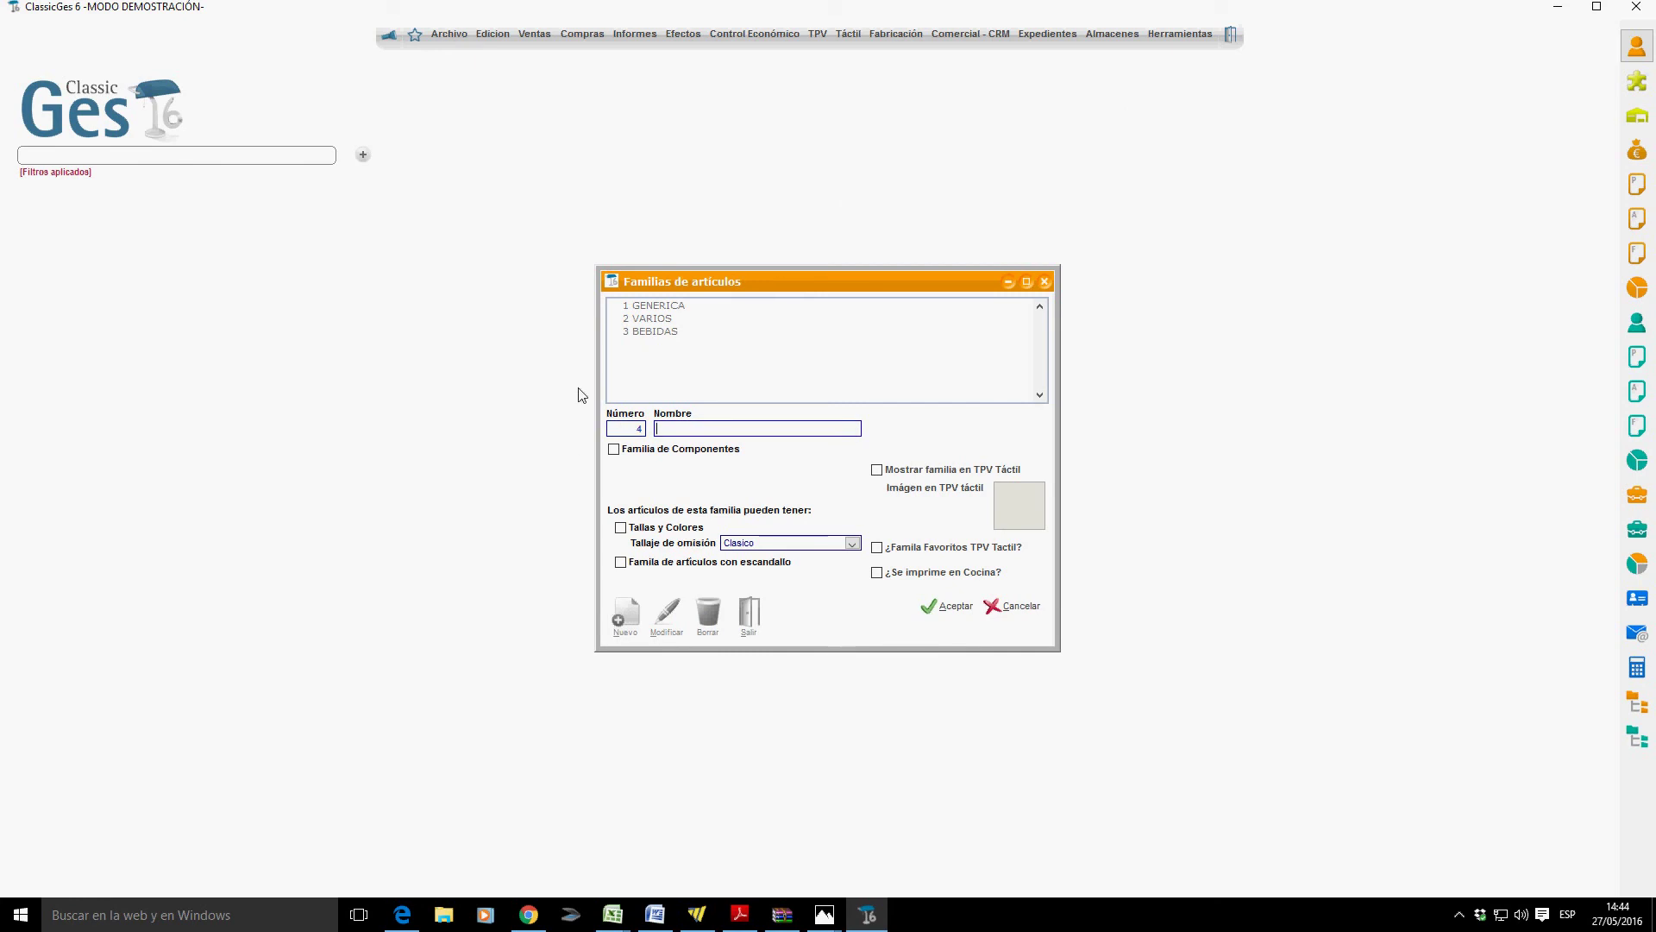
{"action": "type", "text": "ALIMENTACION"}
{"action": "key", "text": "Tab"}
{"action": "left_click", "coordinate": [923, 608]}
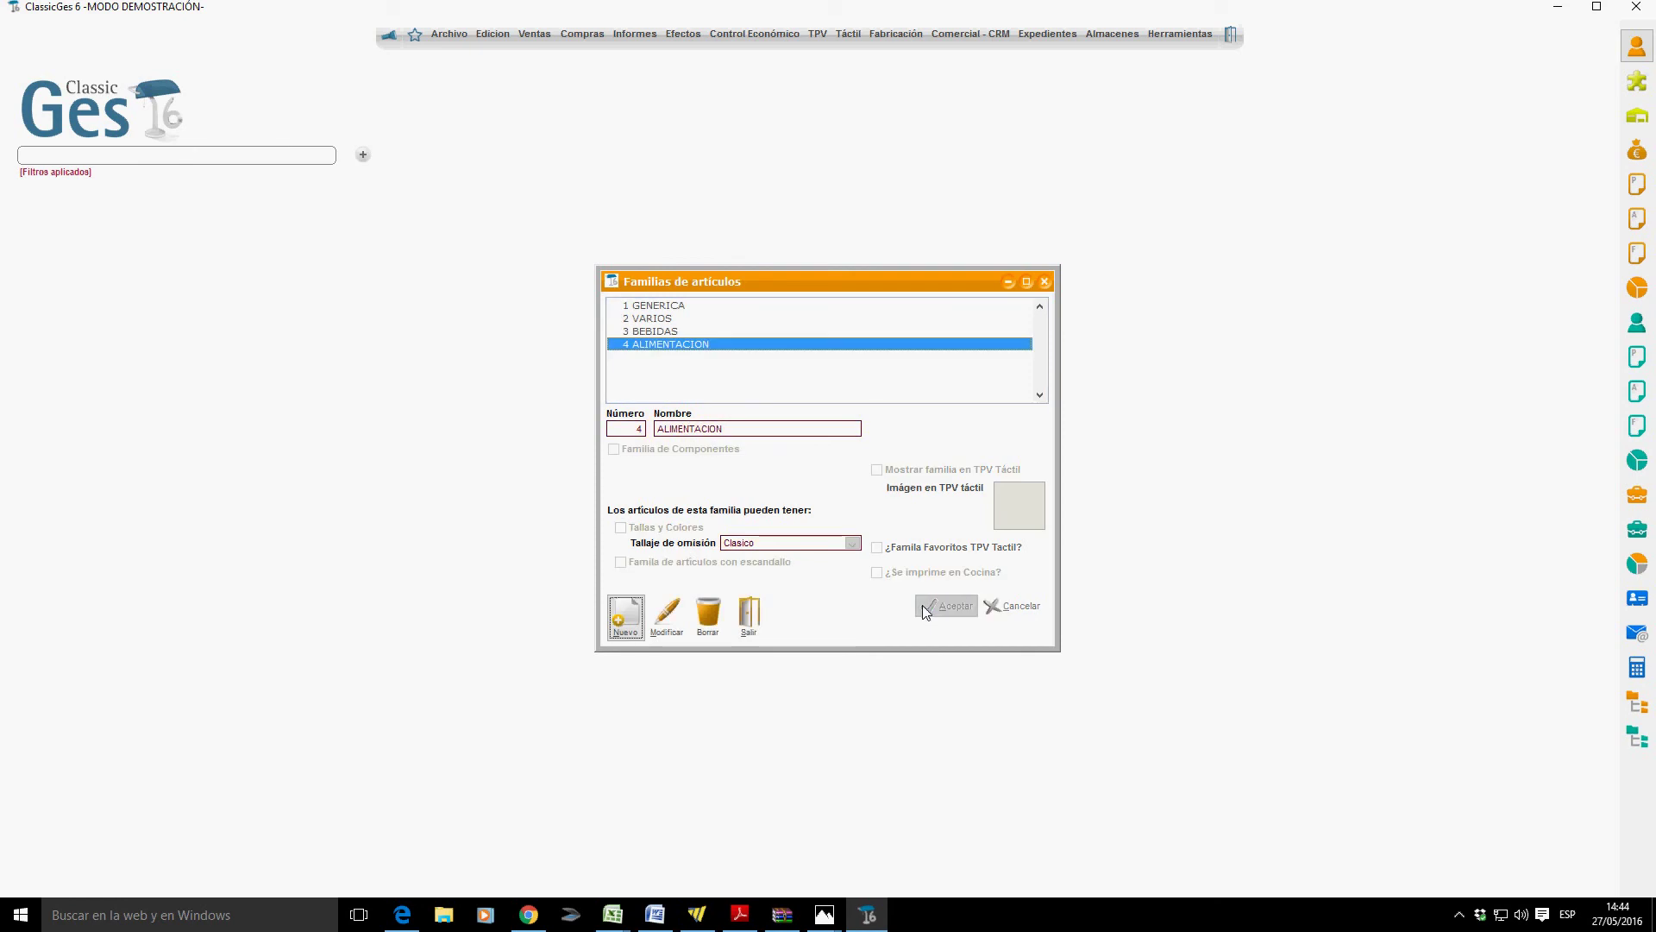
{"action": "left_click", "coordinate": [751, 621]}
{"action": "left_click", "coordinate": [449, 34]}
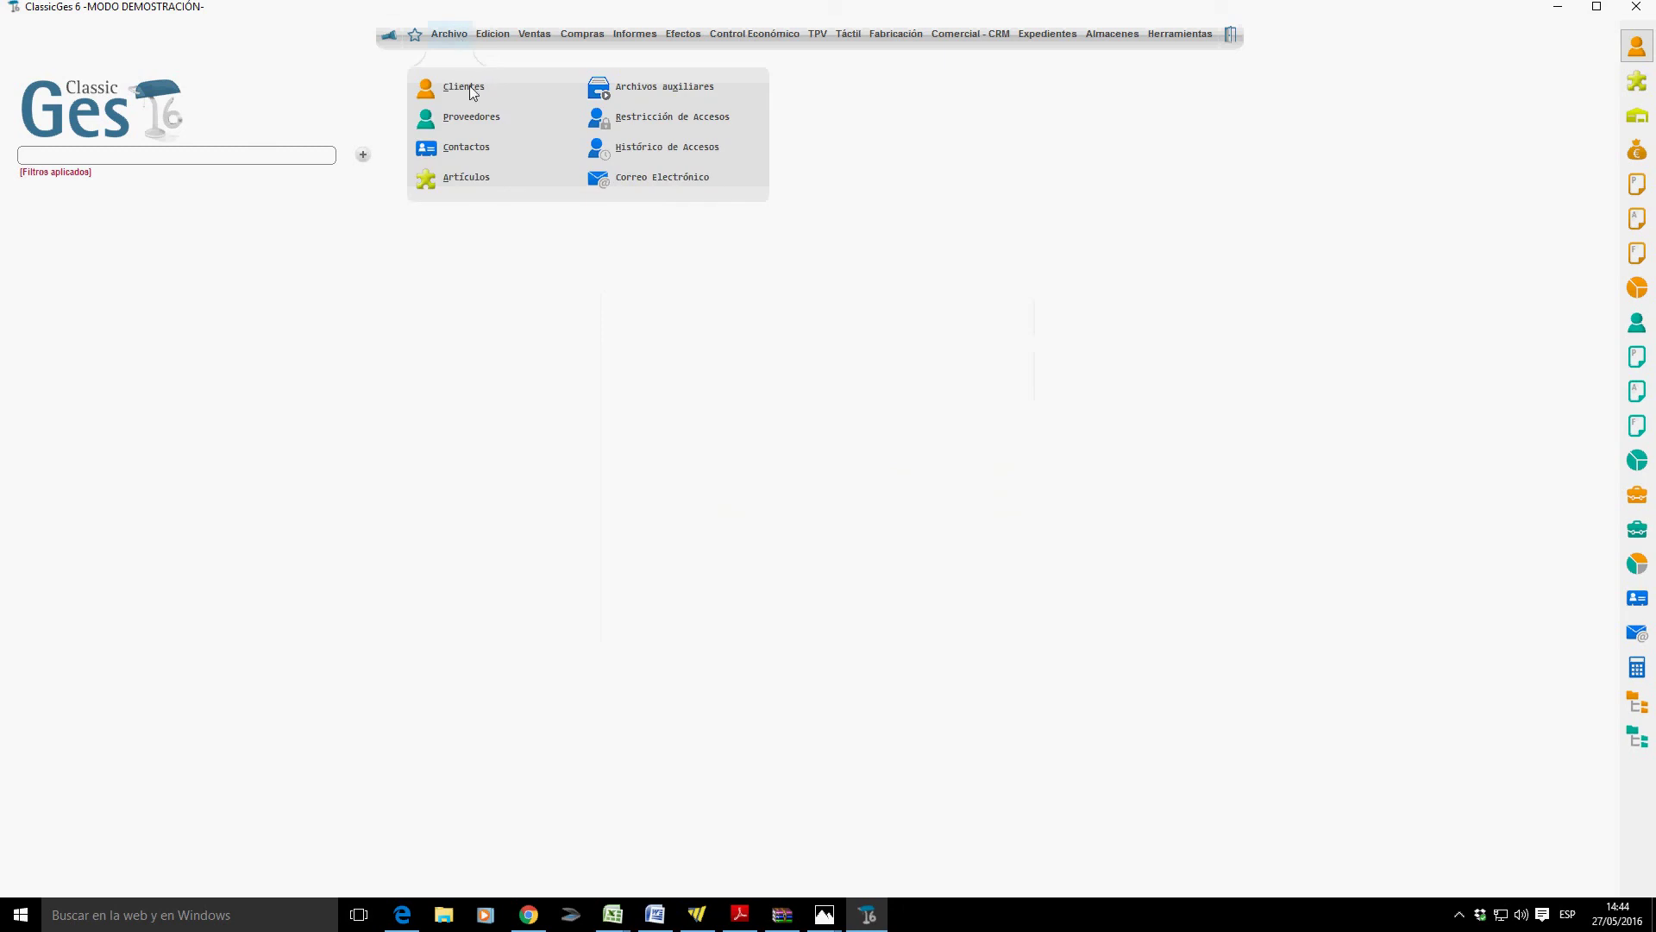
{"action": "left_click", "coordinate": [603, 91]}
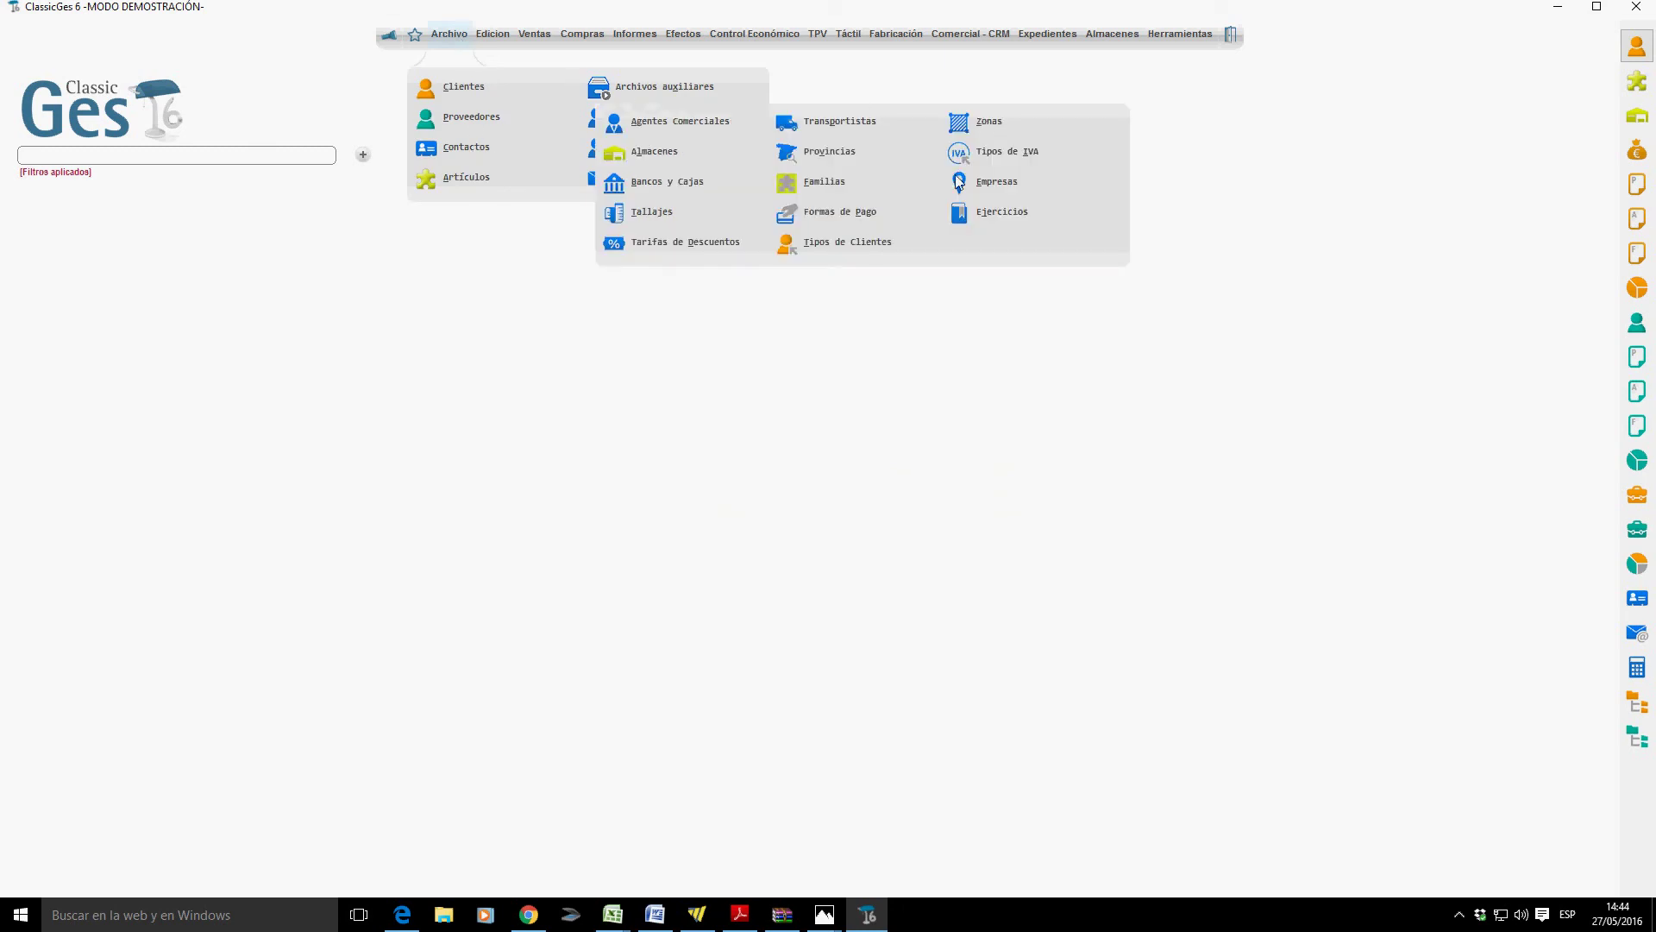
{"action": "left_click", "coordinate": [1002, 153]}
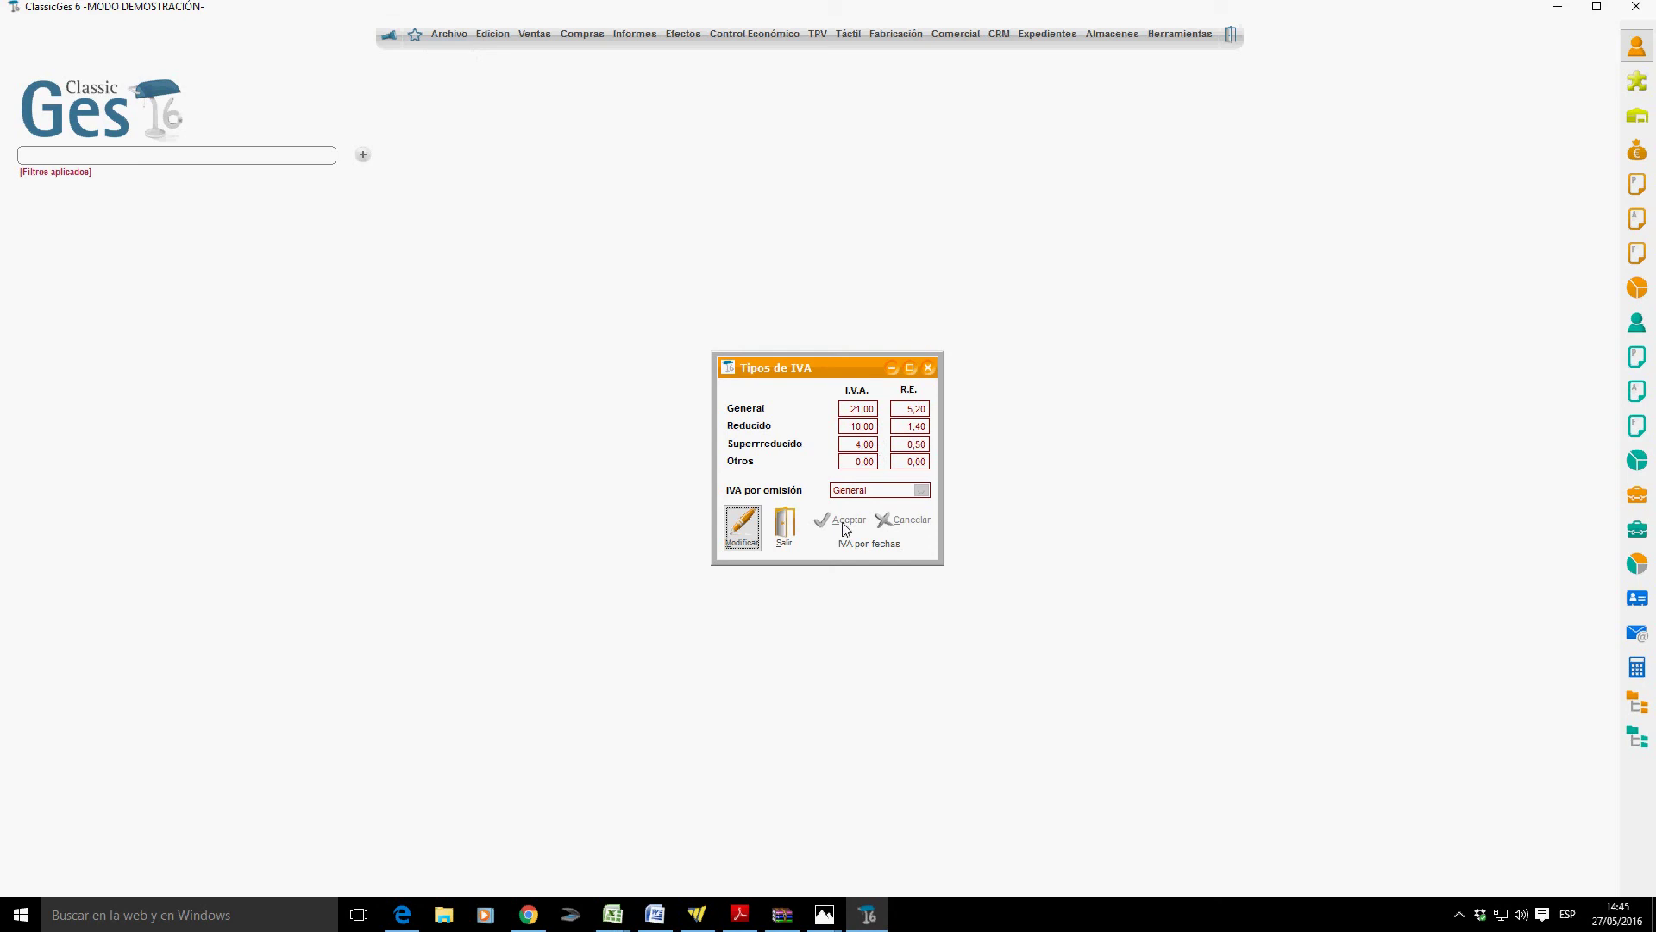
{"action": "left_click", "coordinate": [784, 524]}
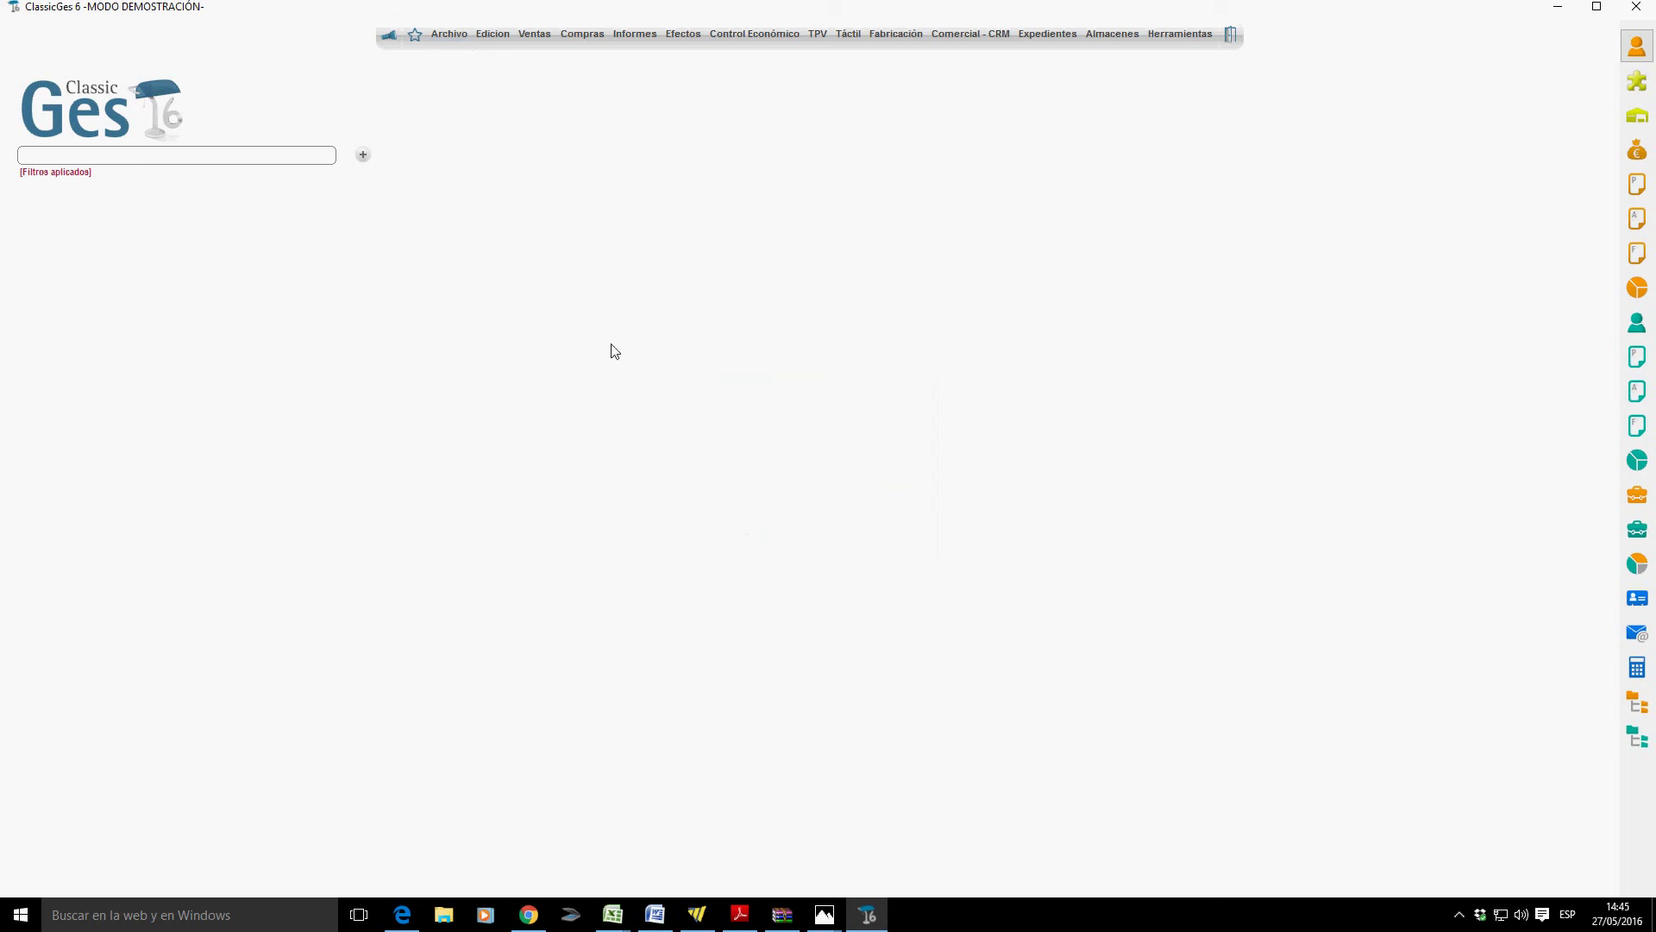
{"action": "left_click", "coordinate": [440, 38]}
{"action": "mouse_move", "coordinate": [629, 102]}
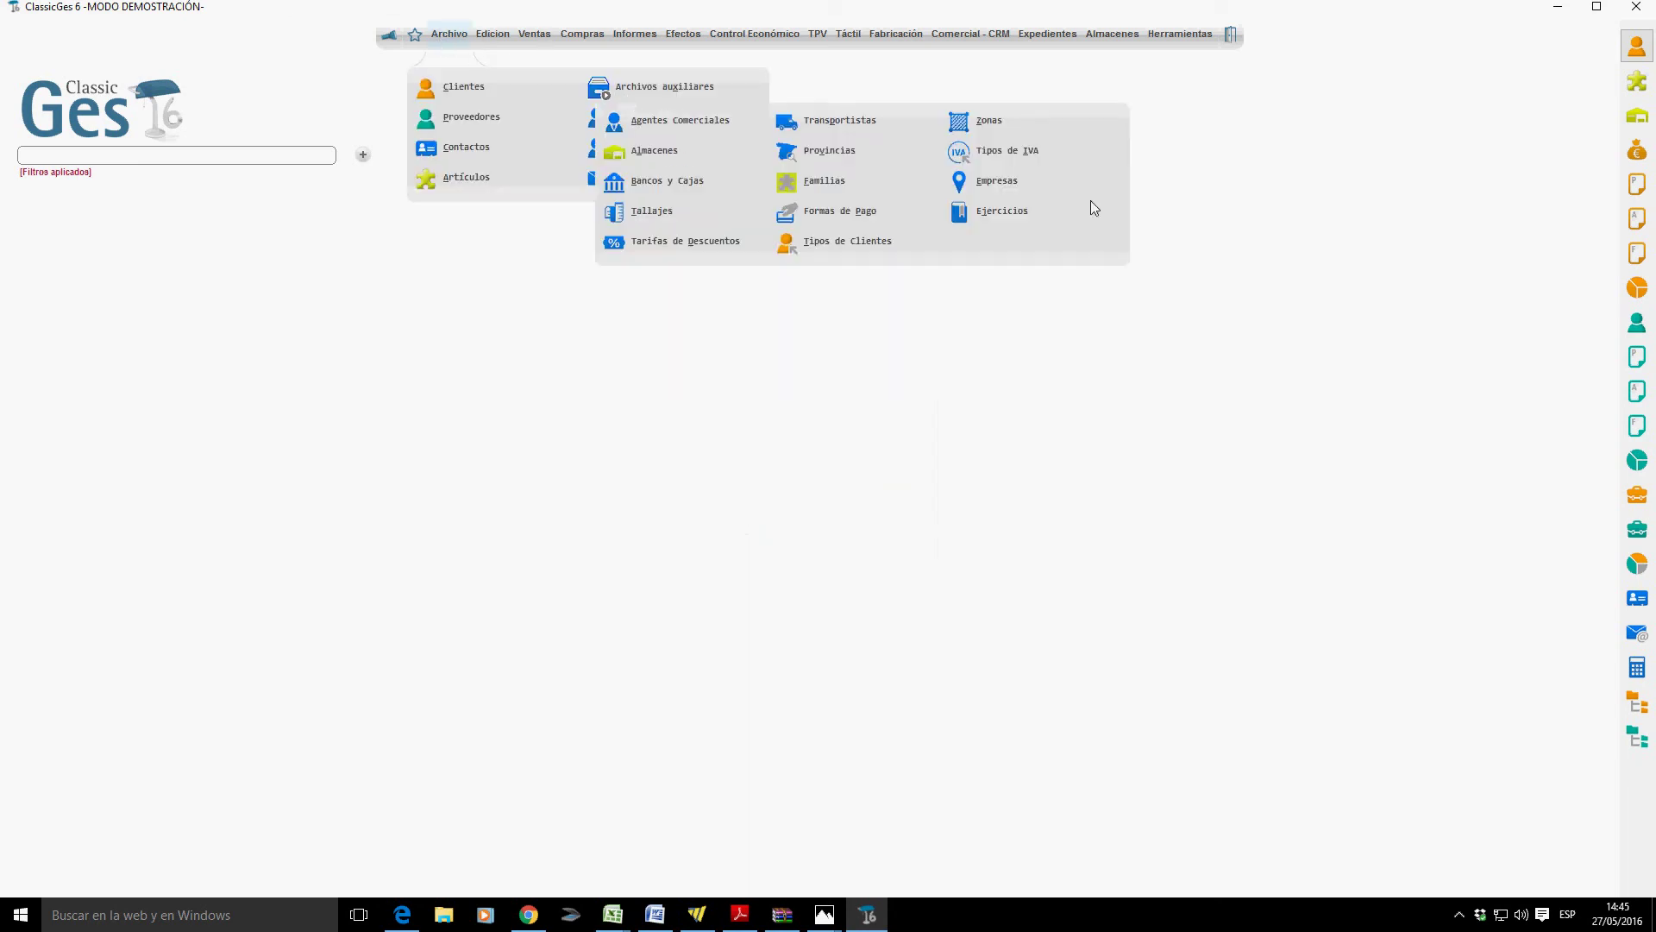
{"action": "left_click", "coordinate": [1018, 218]}
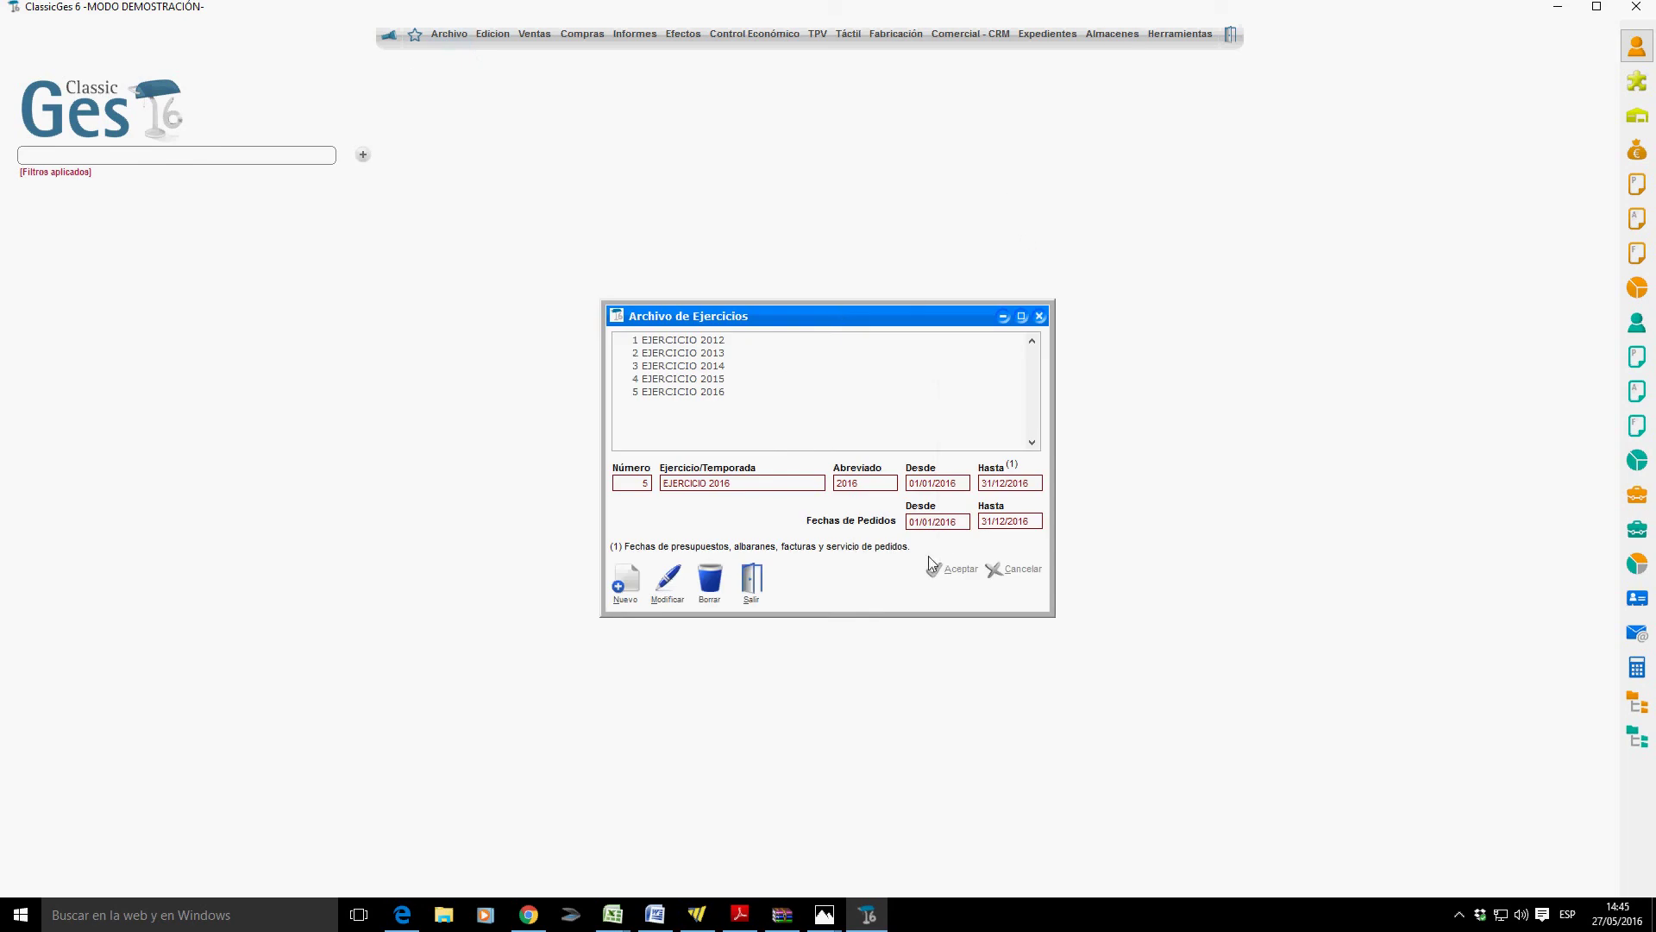
{"action": "left_click", "coordinate": [764, 586]}
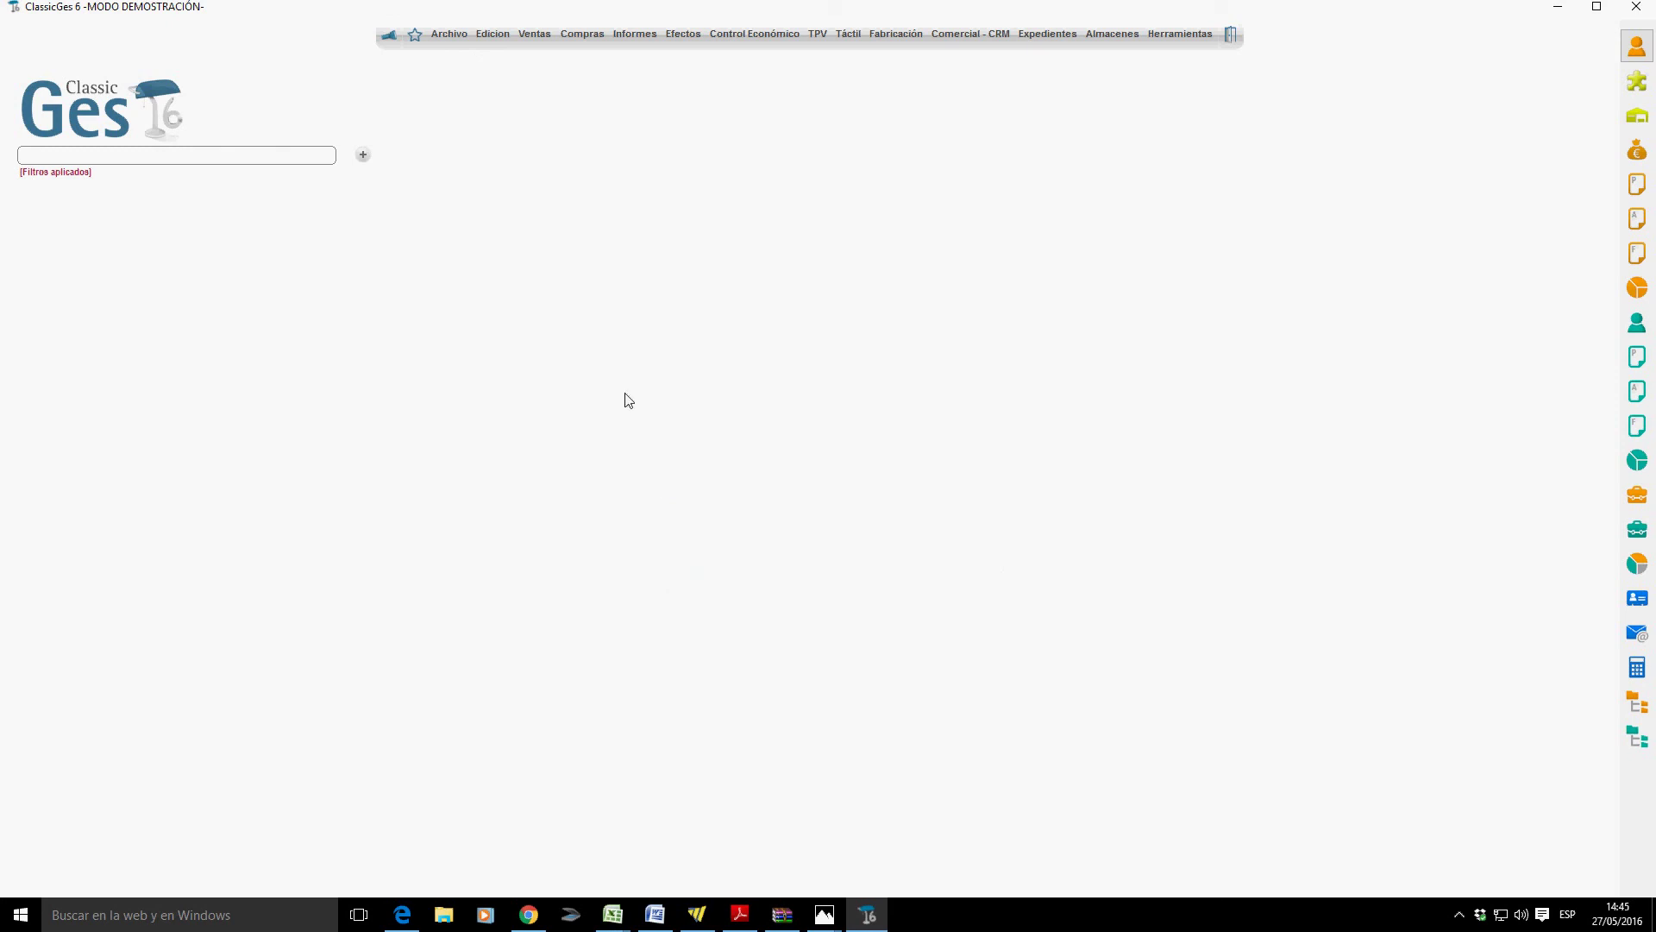
{"action": "left_click", "coordinate": [443, 33]}
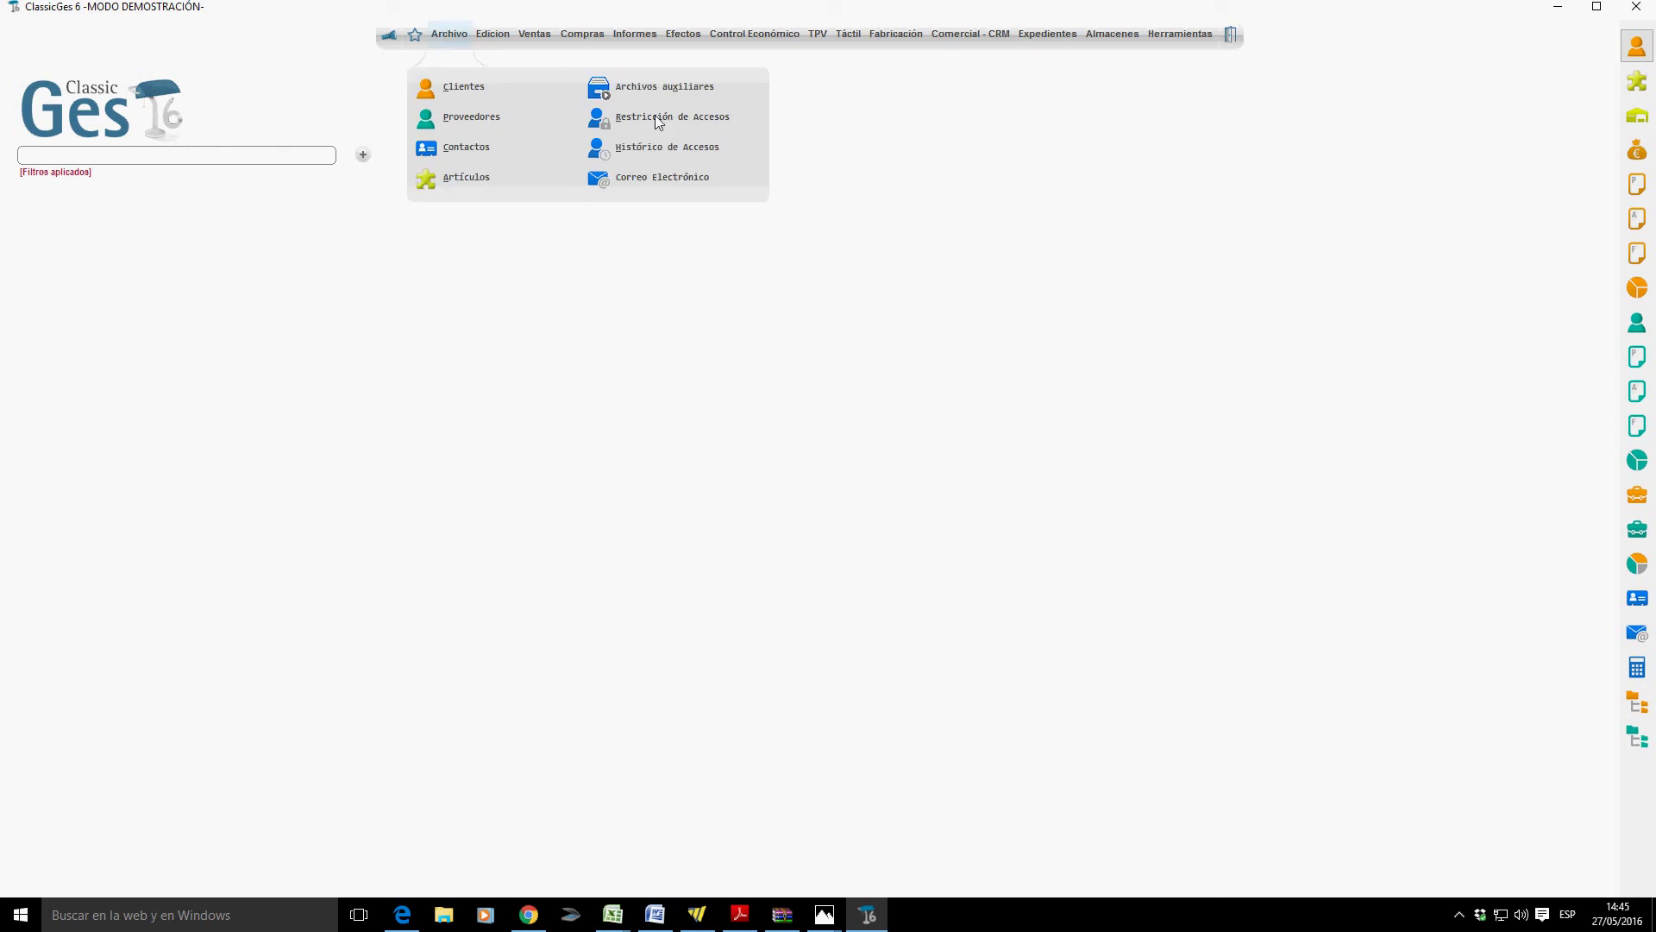
{"action": "left_click", "coordinate": [703, 121]}
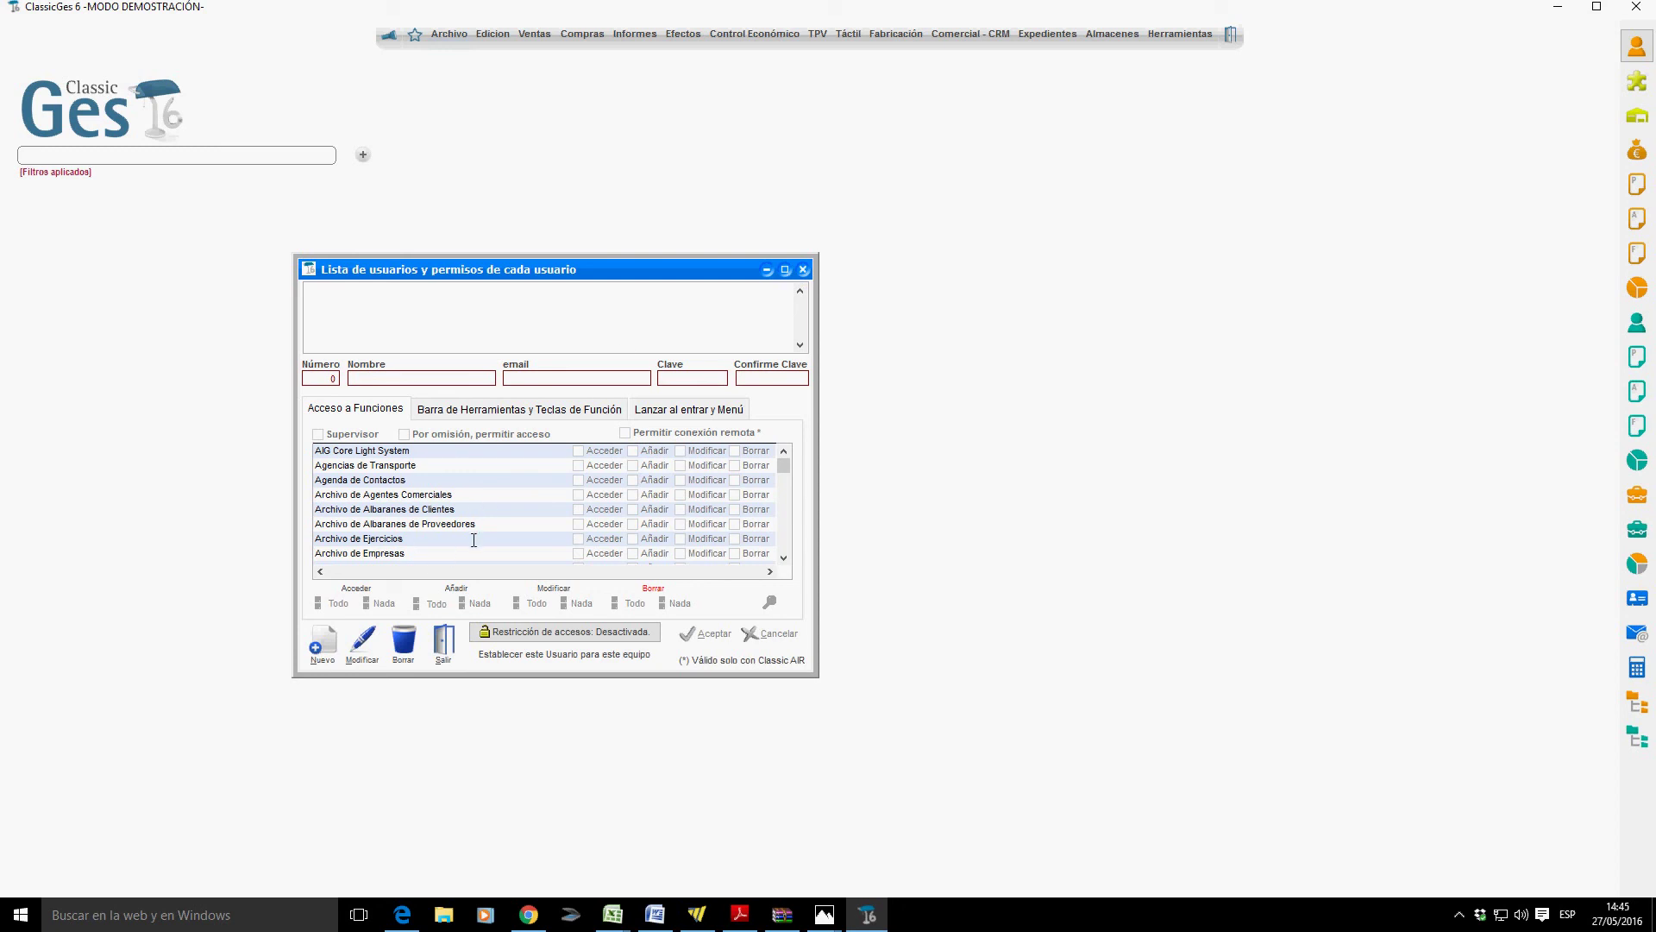
{"action": "left_click", "coordinate": [448, 648]}
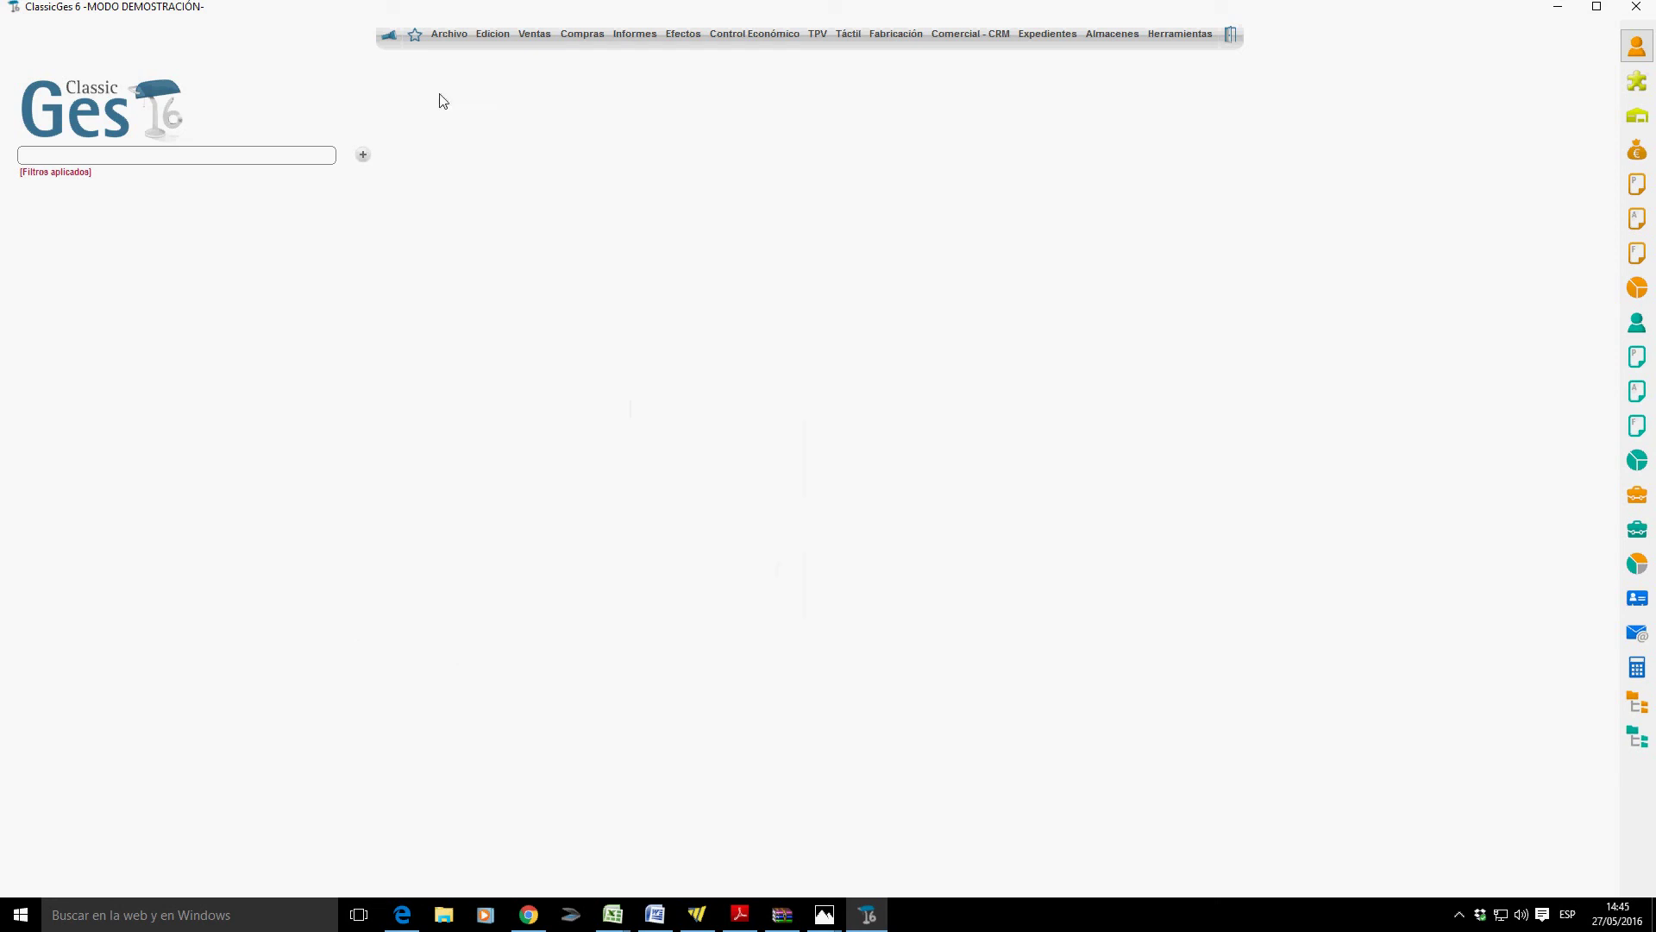
{"action": "left_click", "coordinate": [448, 36]}
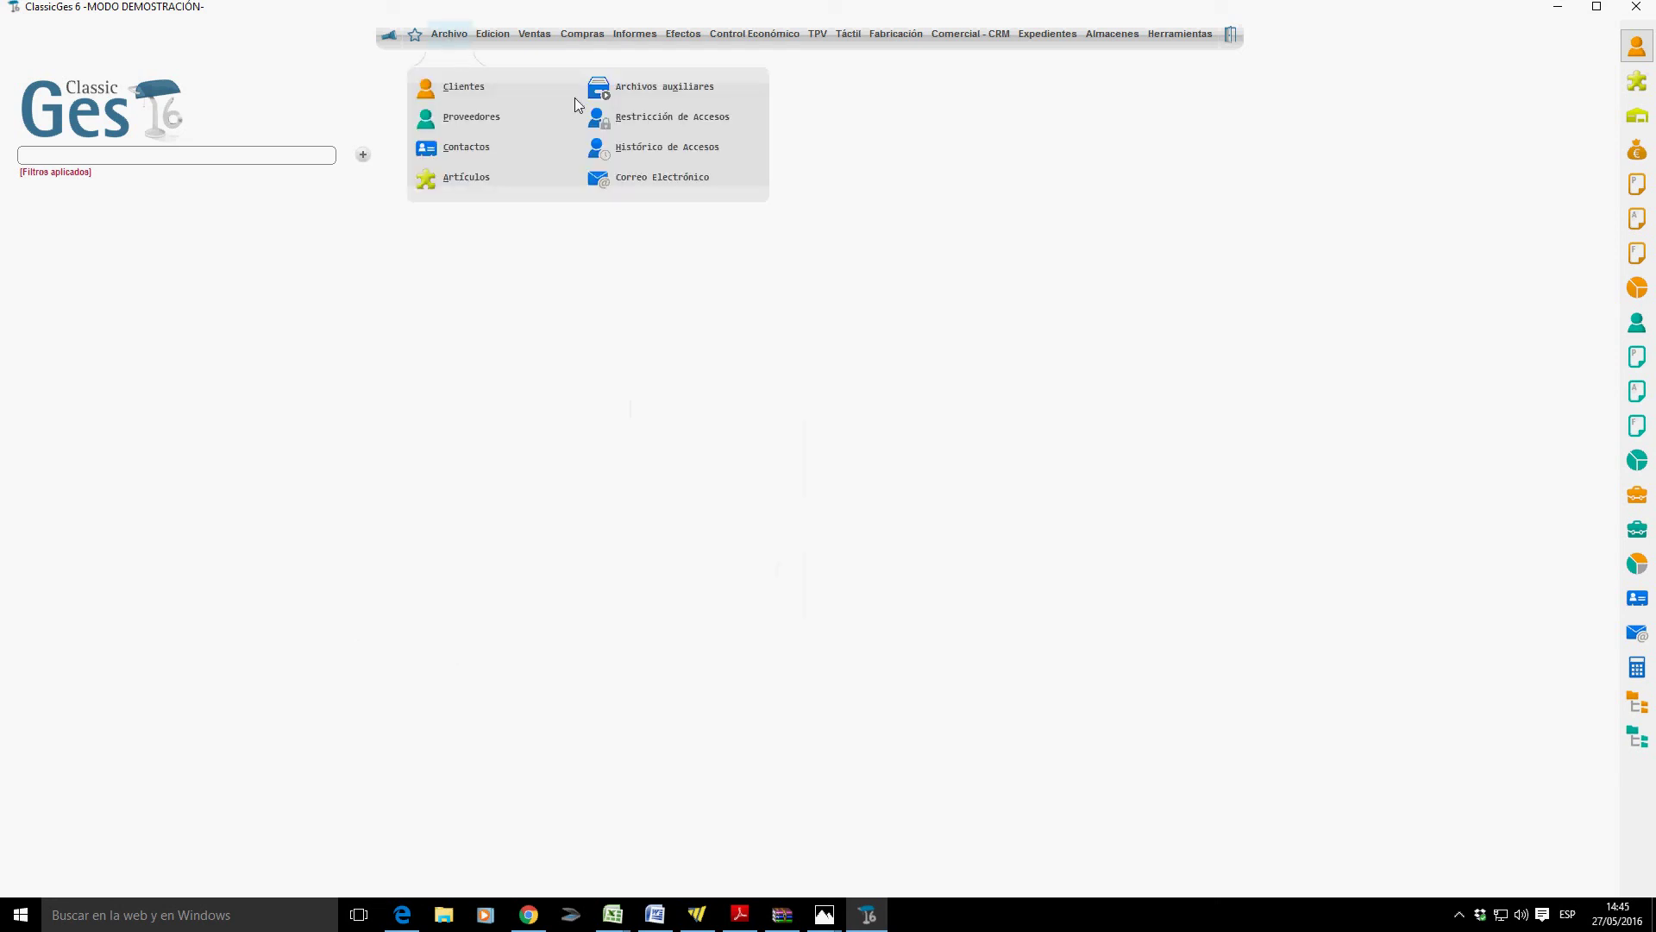
{"action": "left_click", "coordinate": [665, 151]}
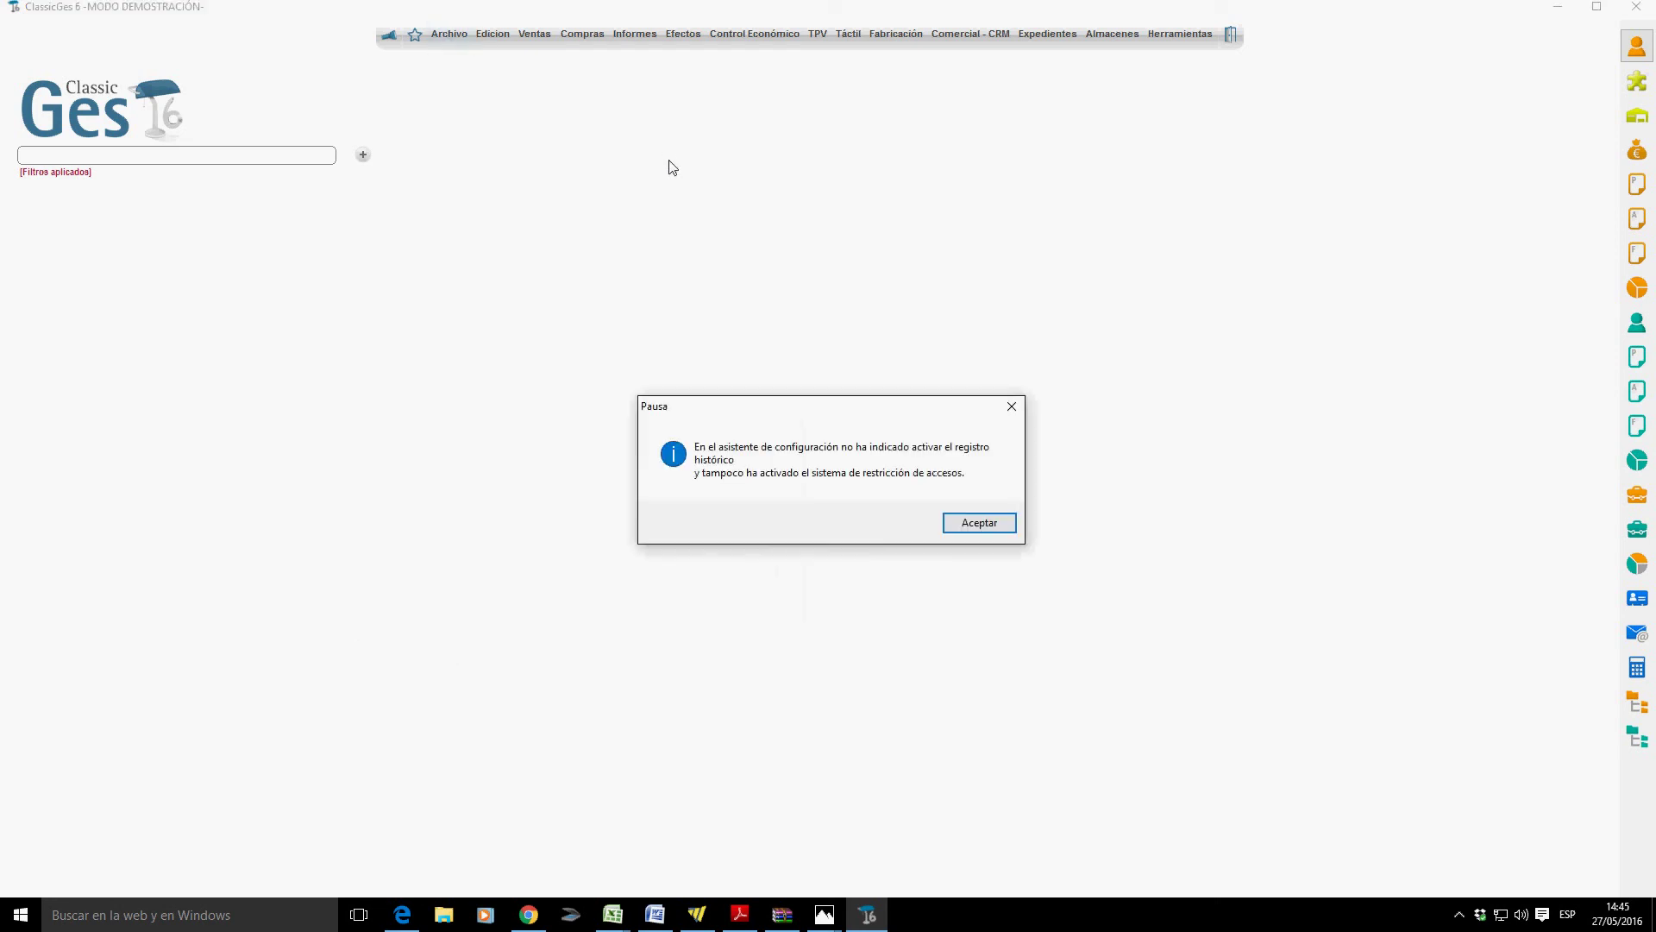
{"action": "left_click", "coordinate": [984, 537]}
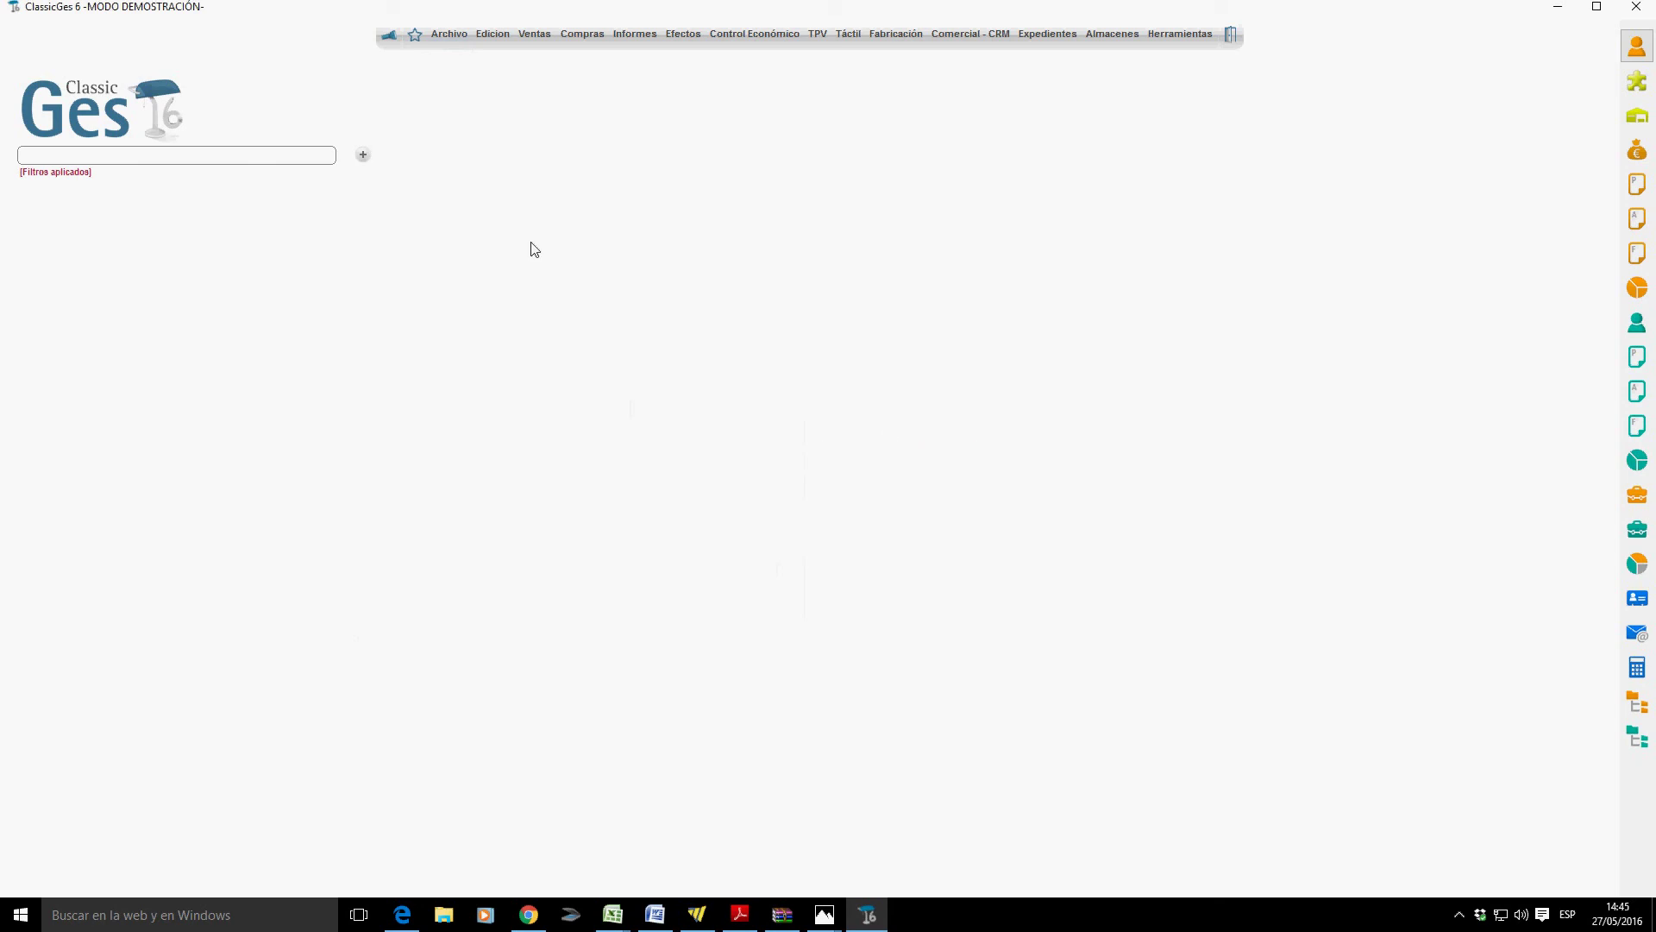
{"action": "left_click", "coordinate": [456, 34]}
Start a new email from the sent-emails record and pick the sending account in Enviado por.
{"action": "left_click", "coordinate": [639, 177]}
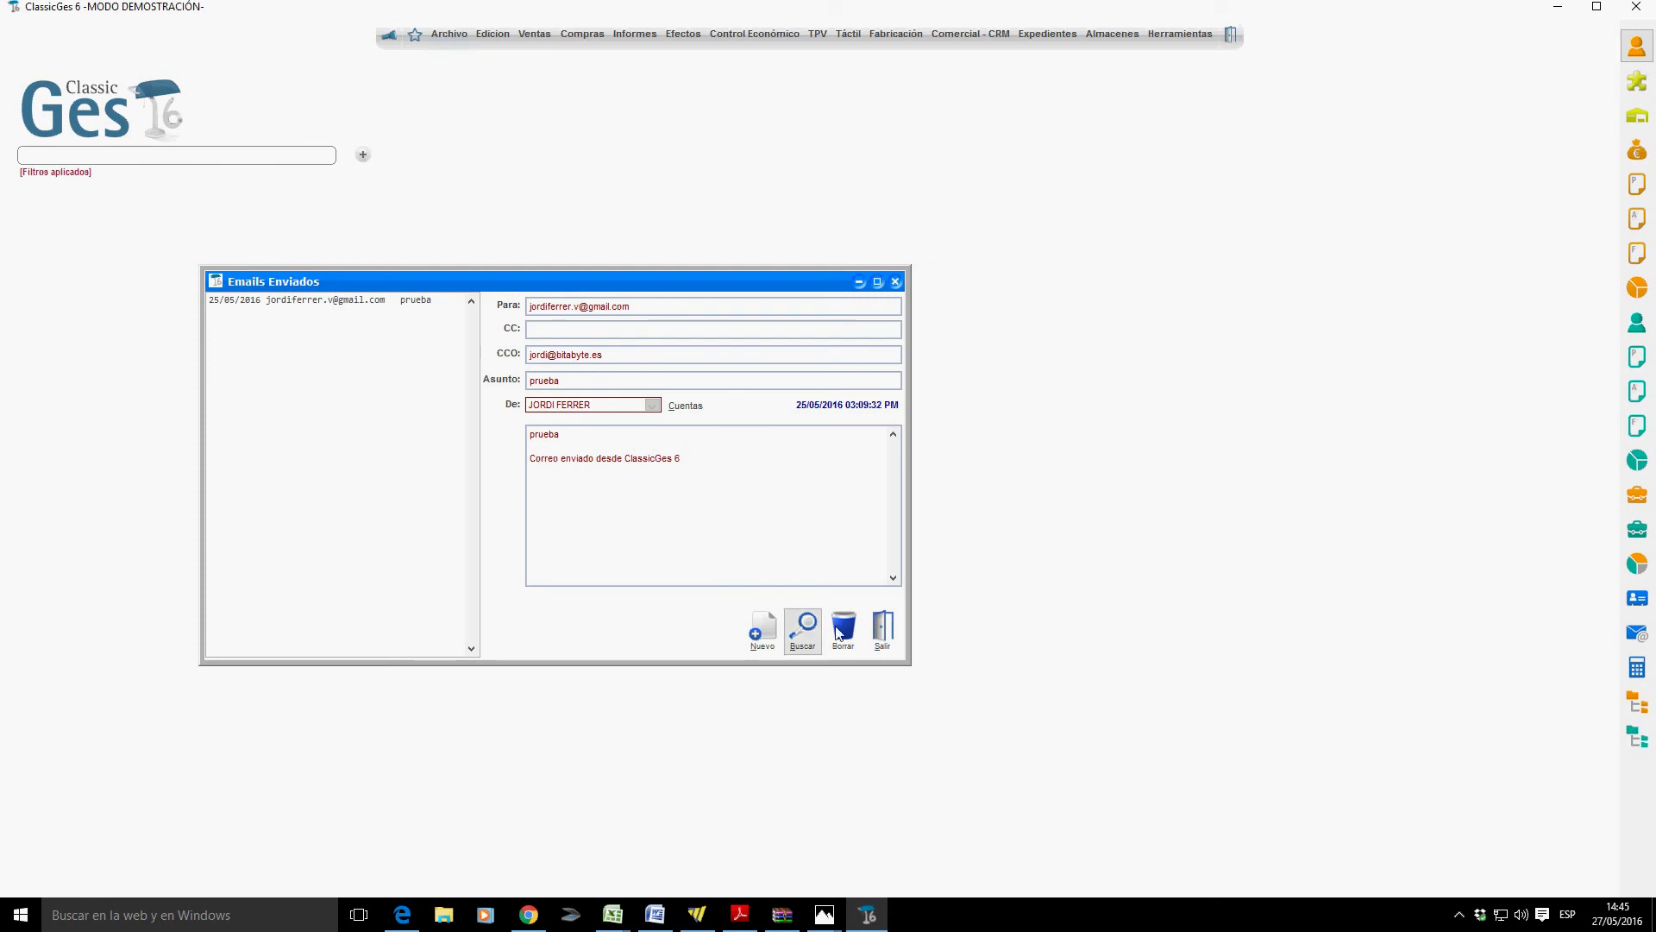
{"action": "left_click", "coordinate": [762, 627]}
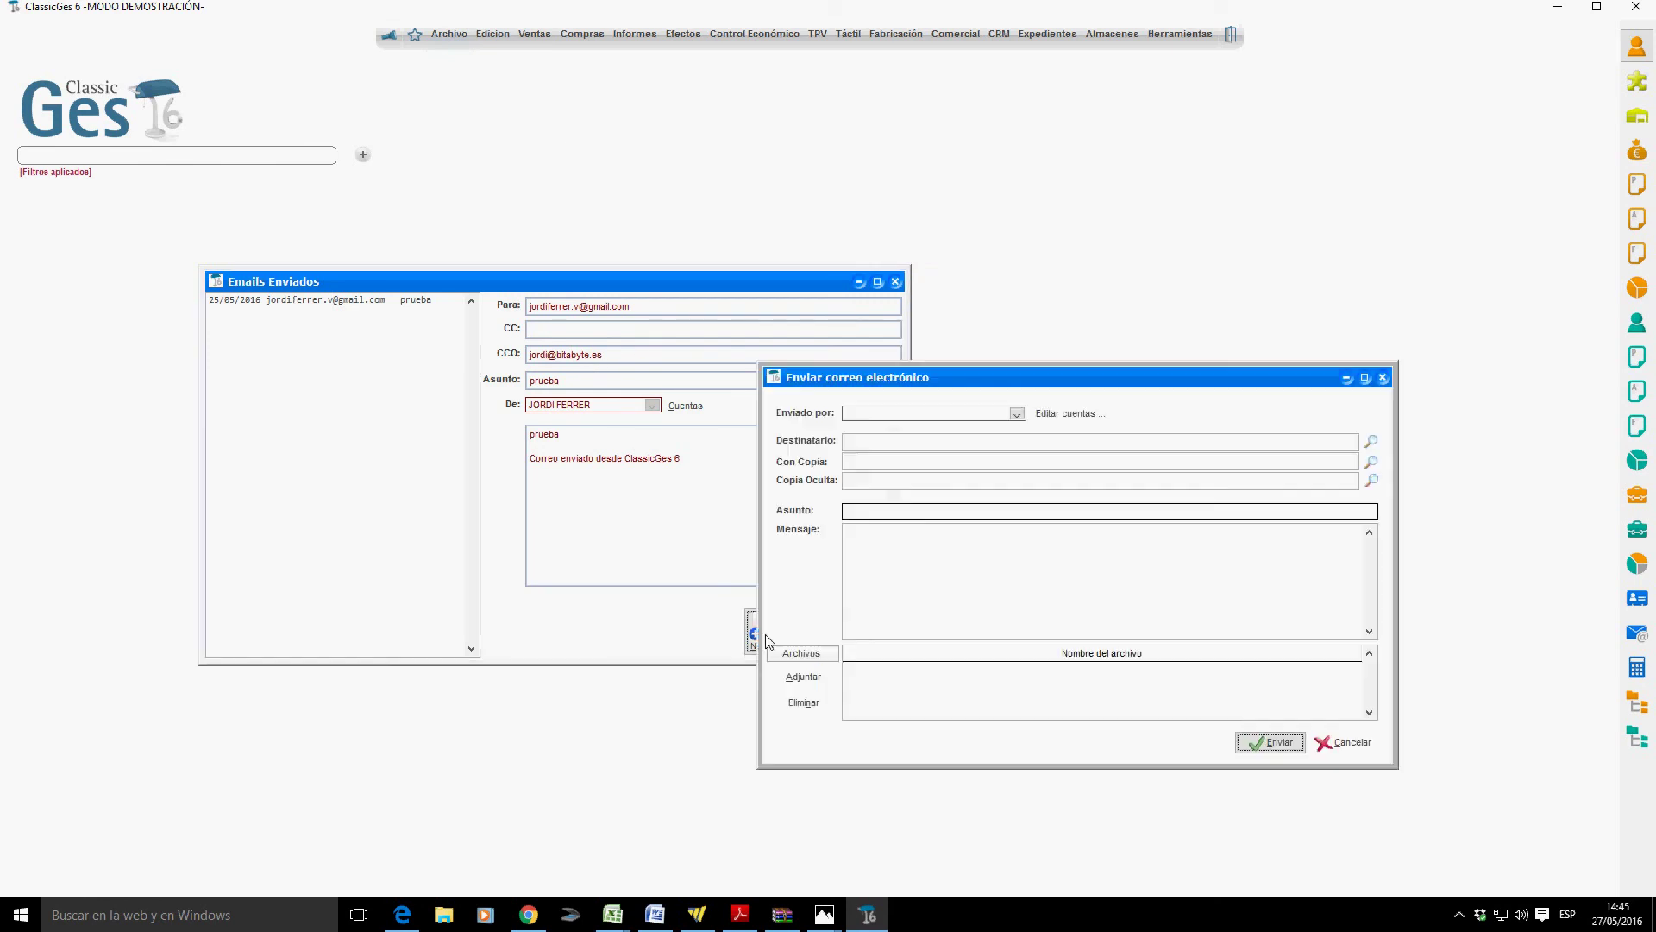
{"action": "left_click", "coordinate": [1016, 413]}
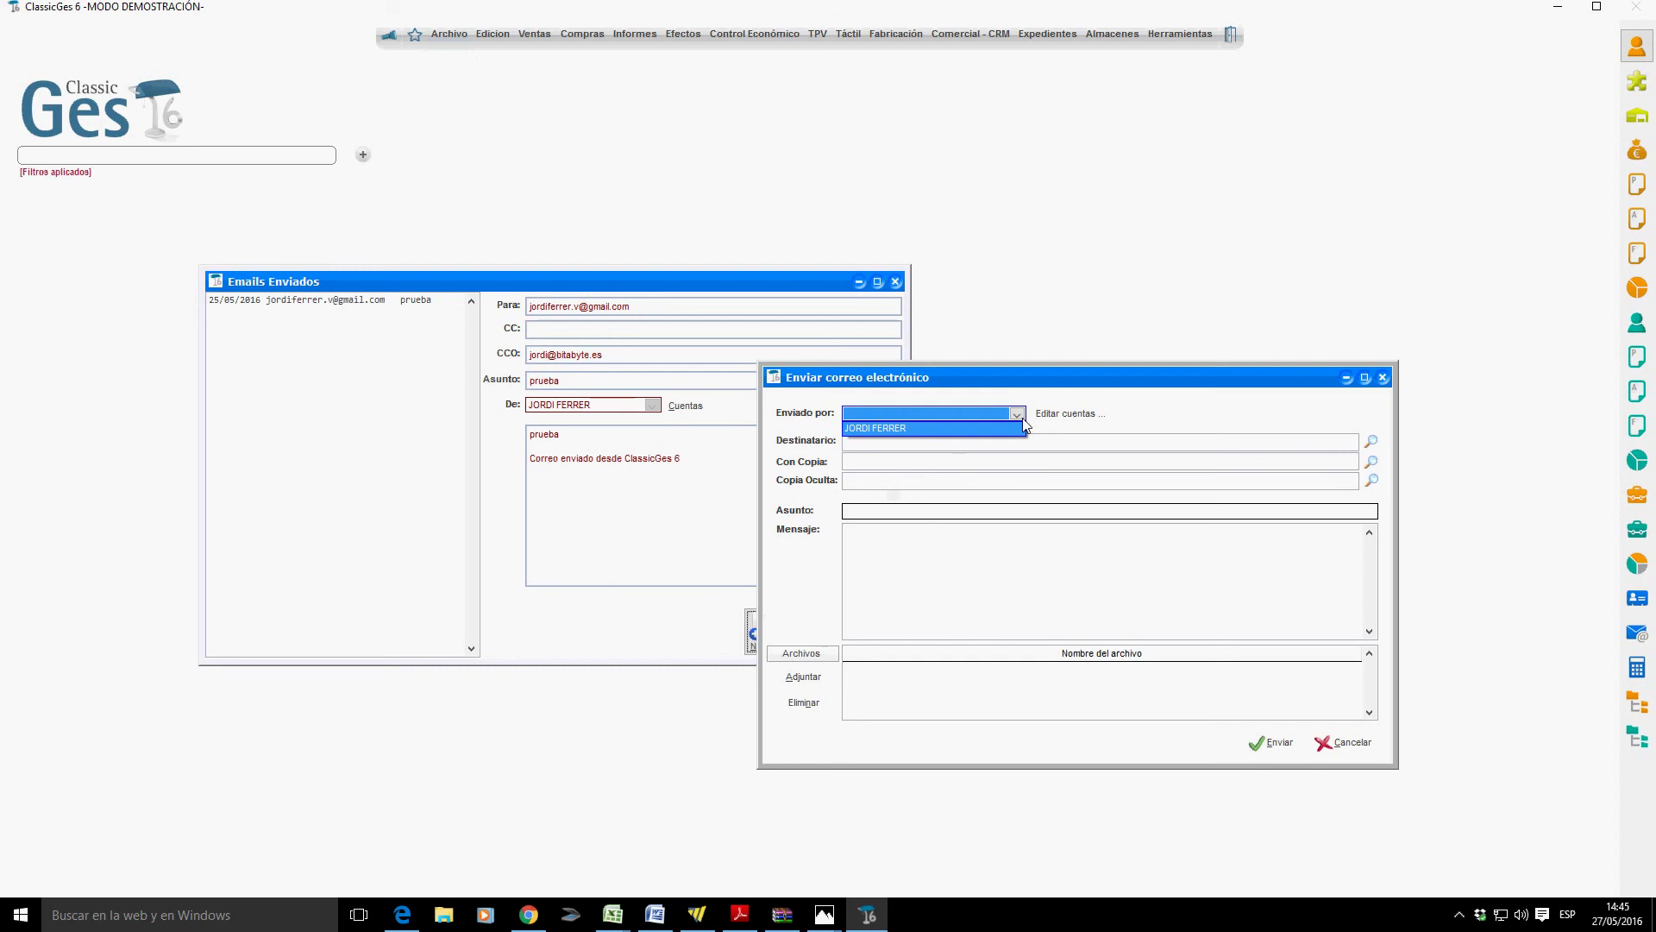
{"action": "left_click", "coordinate": [975, 427]}
Enter the recipient's e-mail address and the test message 'prueba'.
{"action": "left_click", "coordinate": [874, 448]}
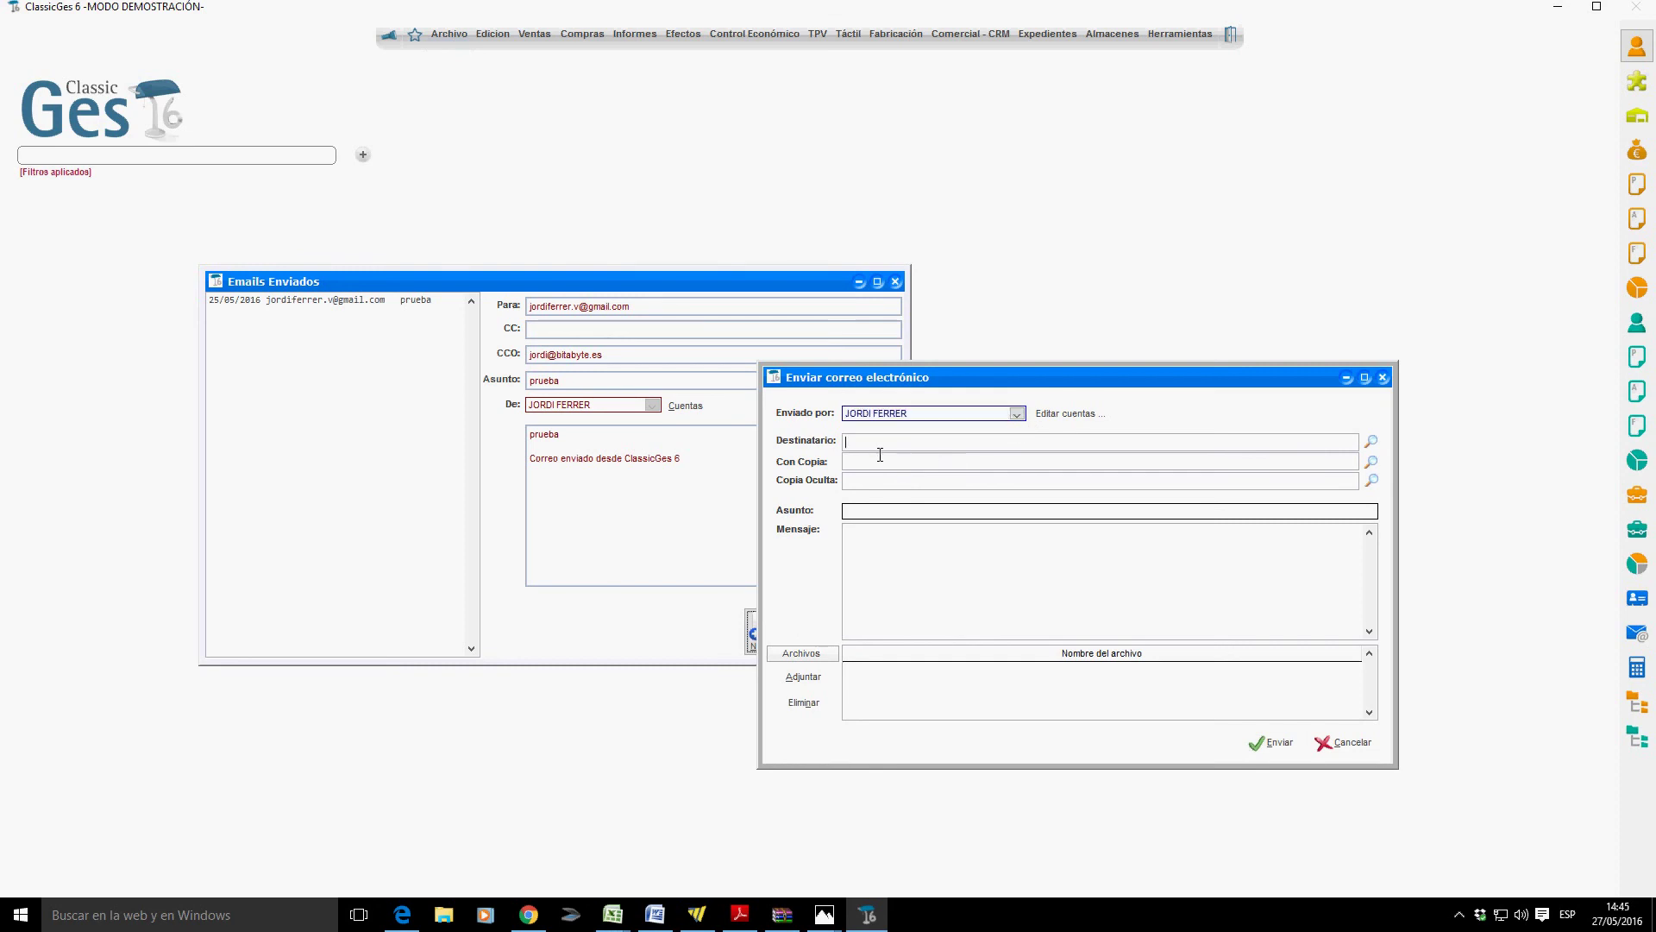
{"action": "type", "text": "jordi"}
{"action": "key", "text": "BackSpace"}
{"action": "key", "text": "BackSpace"}
{"action": "key", "text": "BackSpace"}
{"action": "key", "text": "BackSpace"}
{"action": "type", "text": "rue"}
Send the test email, acknowledge the confirmation, and close the sent-emails window.
{"action": "left_click", "coordinate": [1293, 747]}
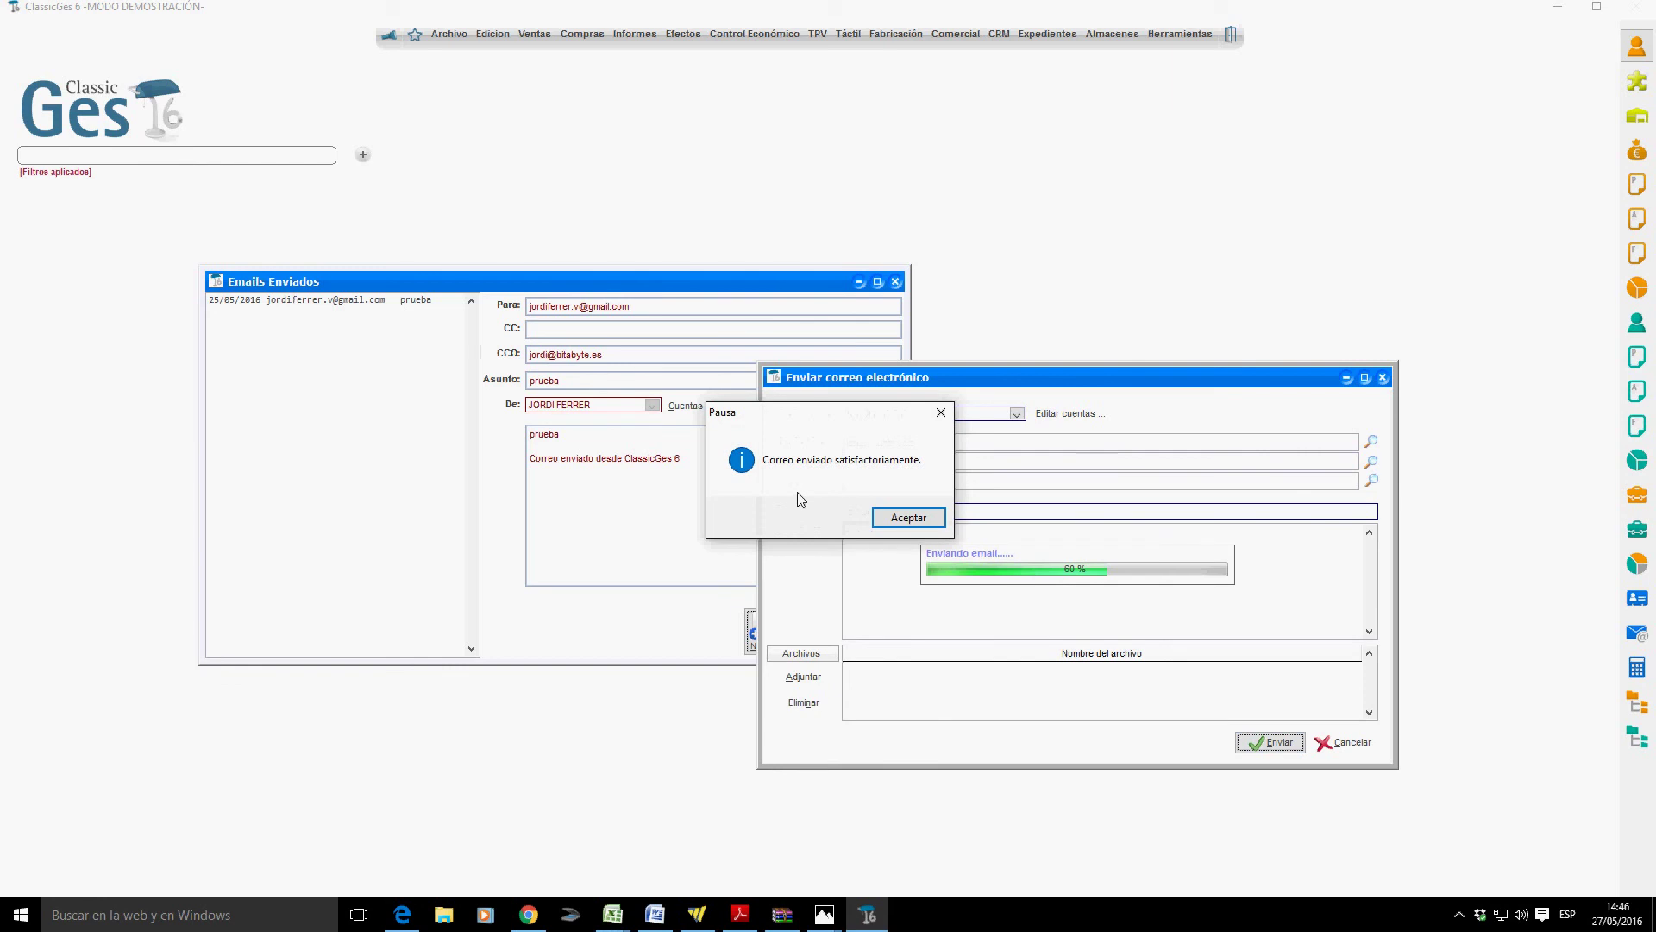
{"action": "left_click", "coordinate": [891, 517]}
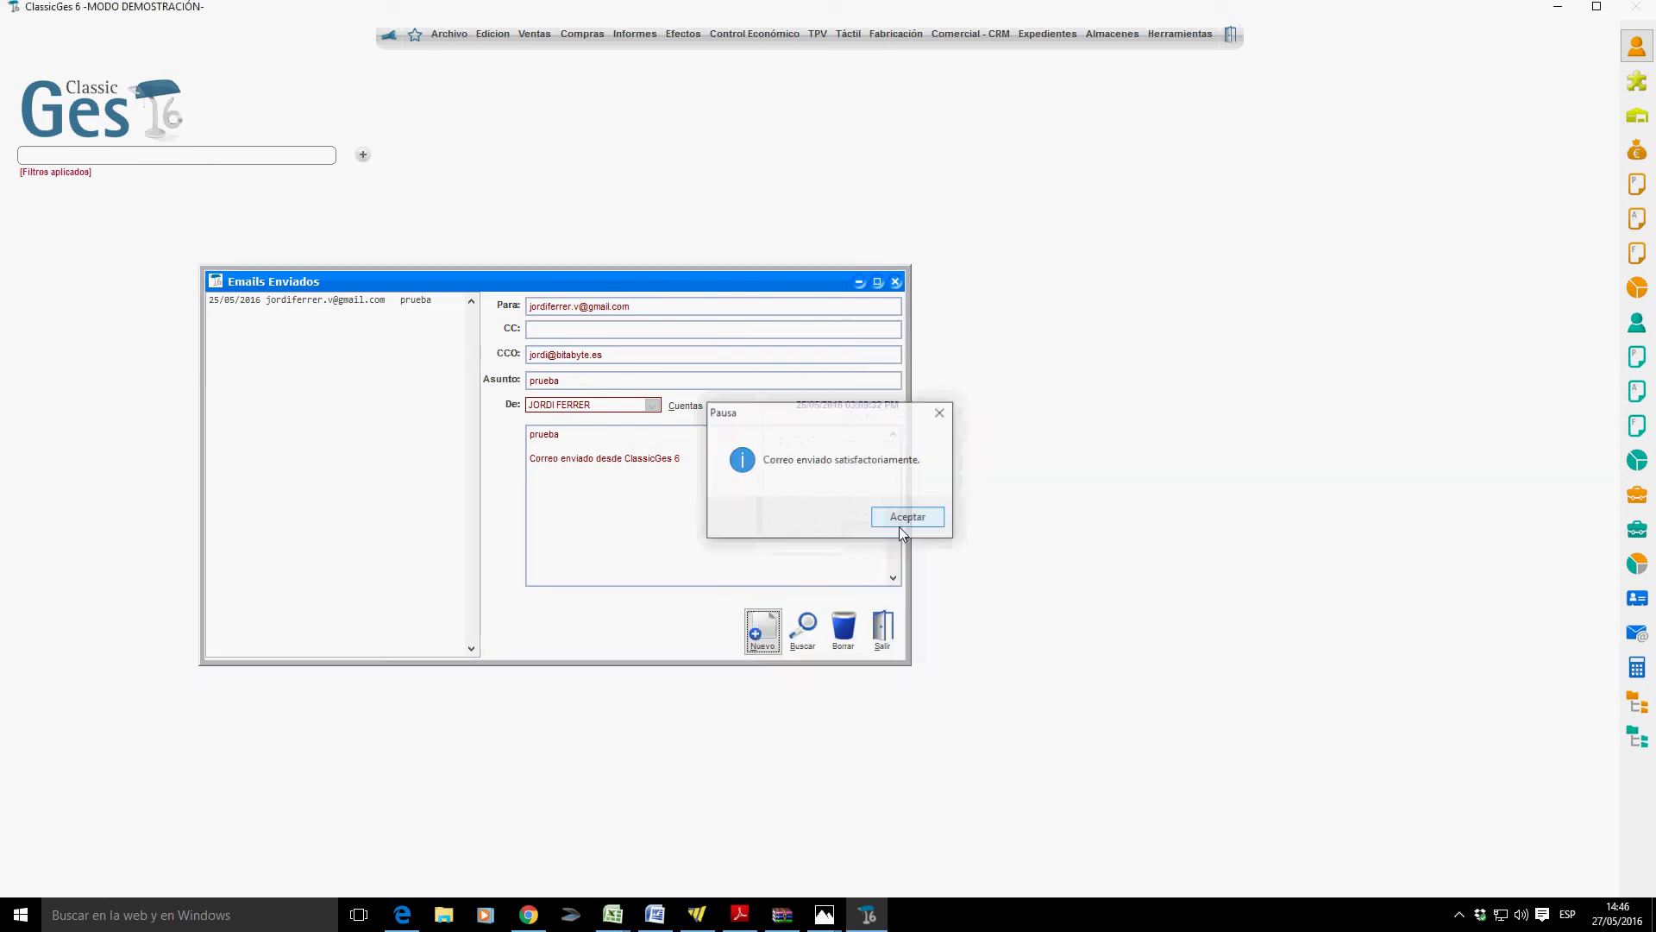
{"action": "left_click", "coordinate": [870, 627]}
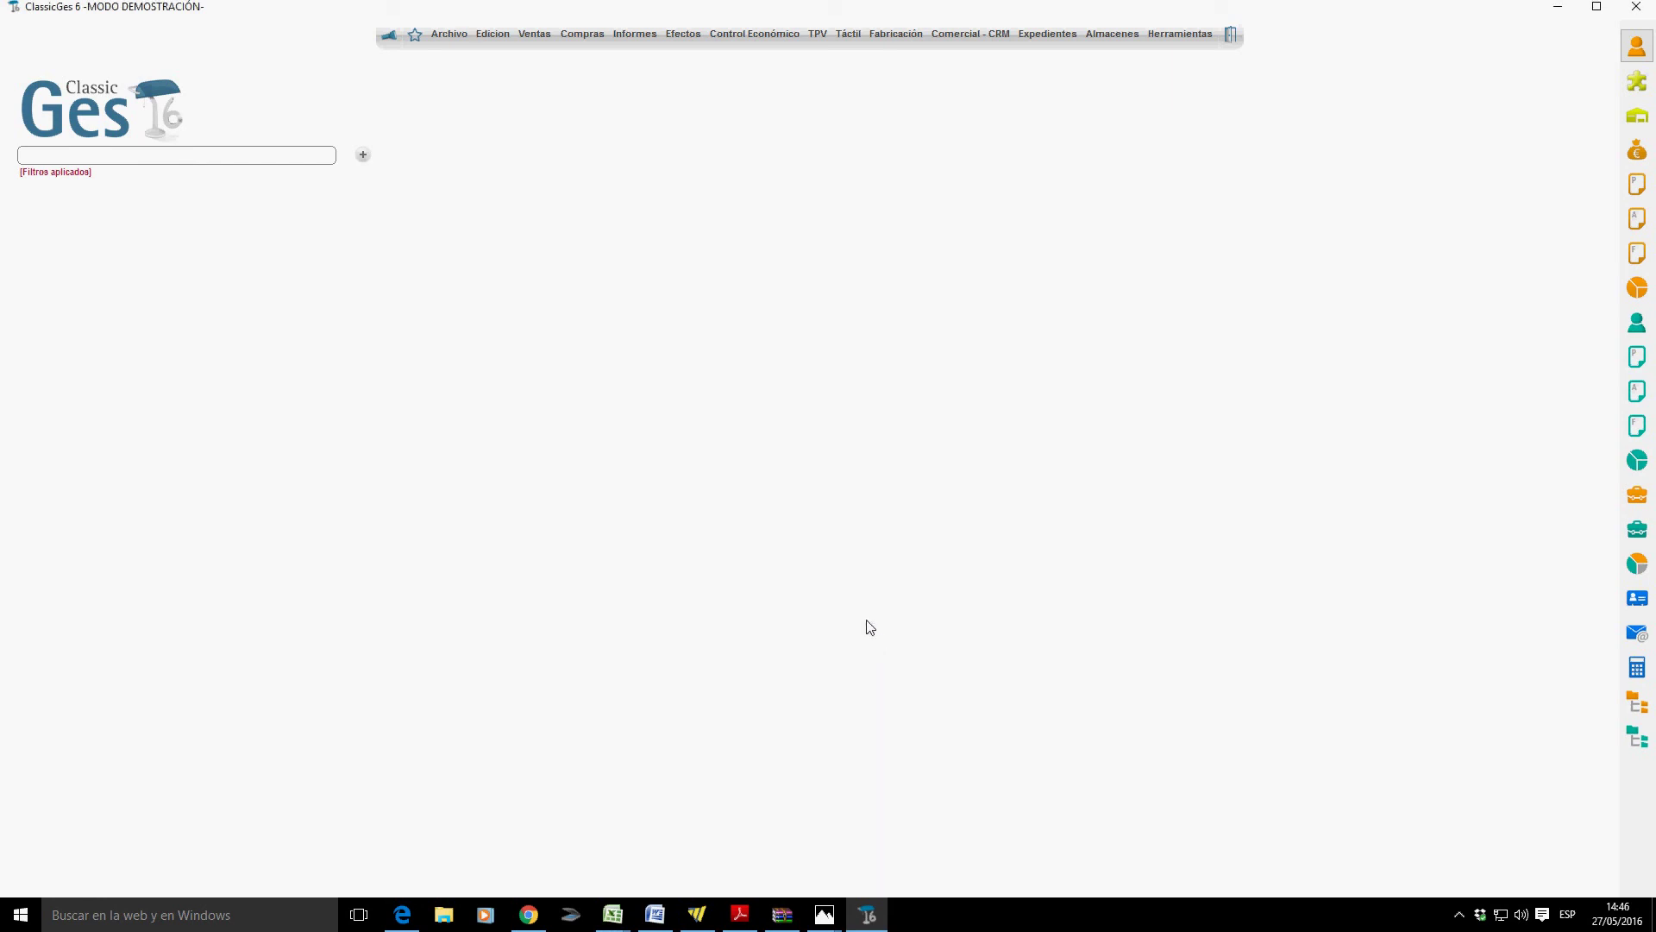
{"action": "left_click", "coordinate": [460, 36]}
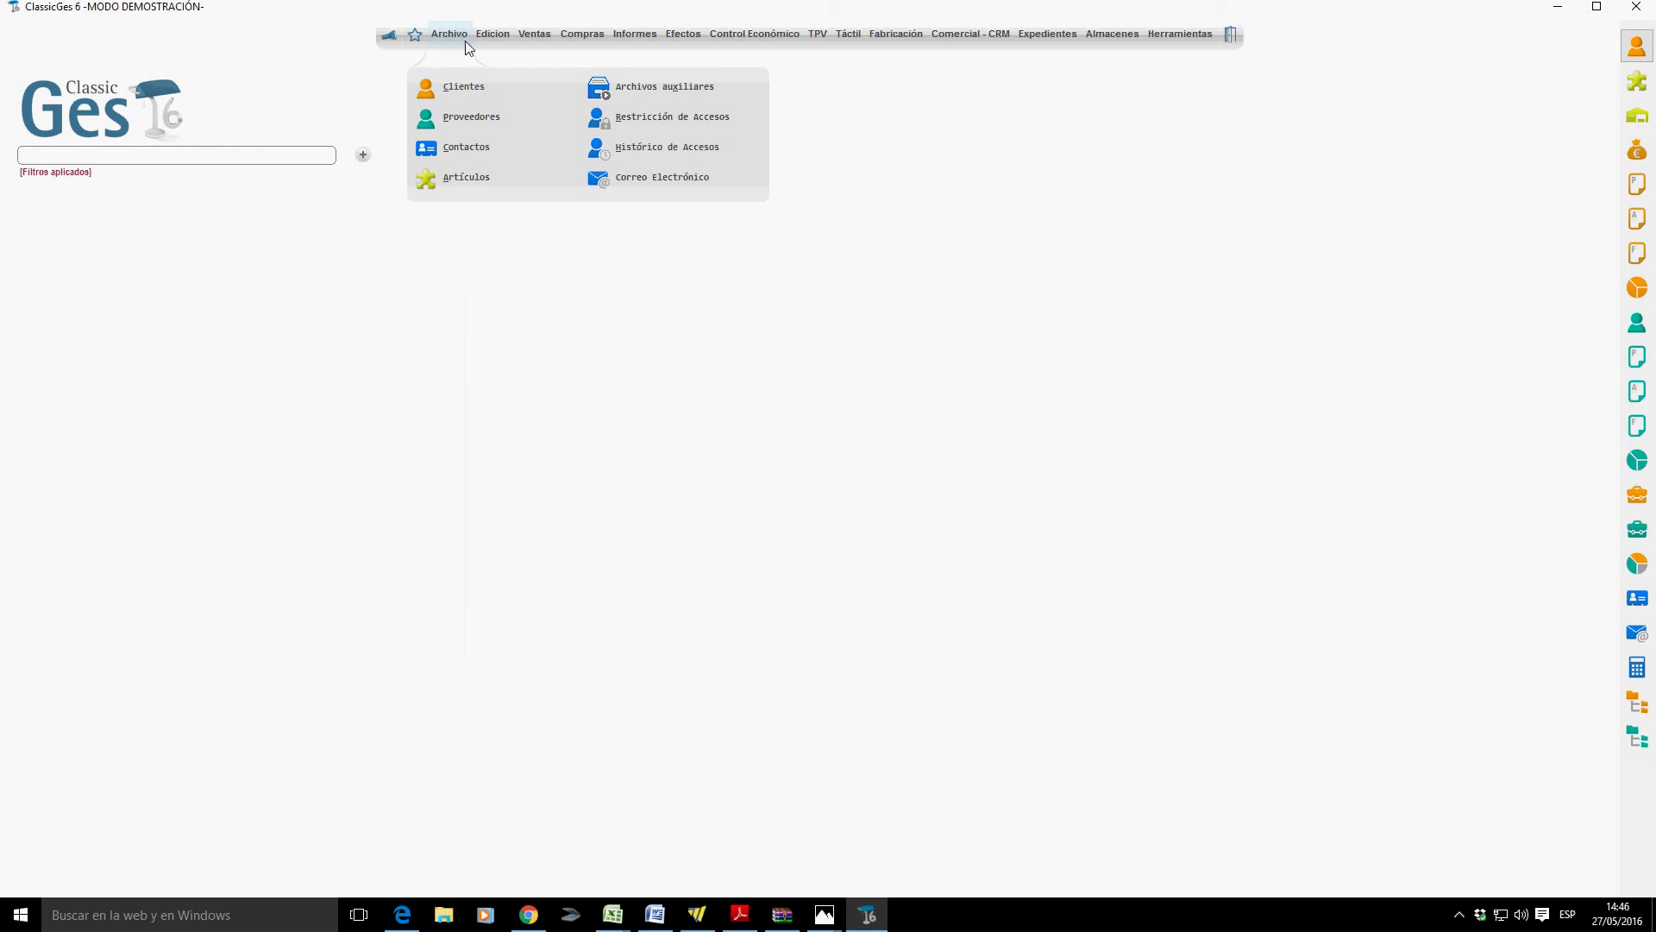